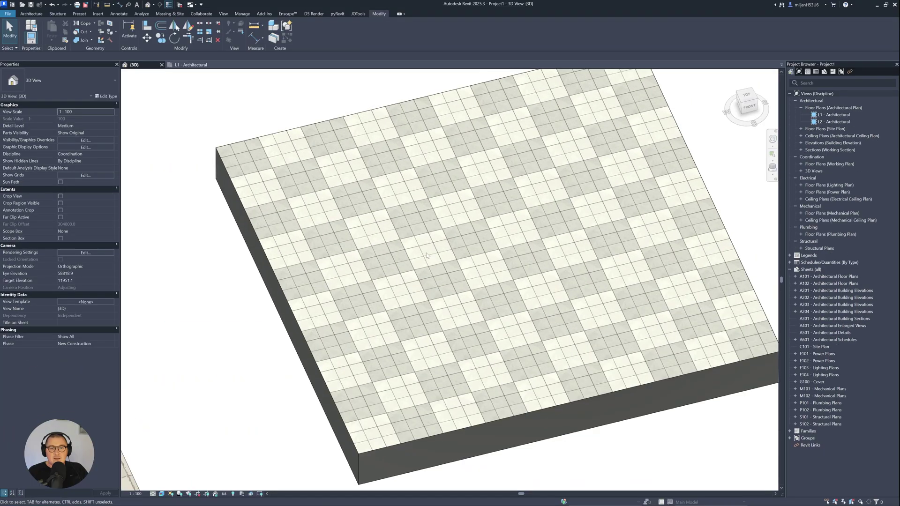
{"action": "scroll", "coordinate": [199, 146], "scroll_direction": "up", "scroll_amount": 3}
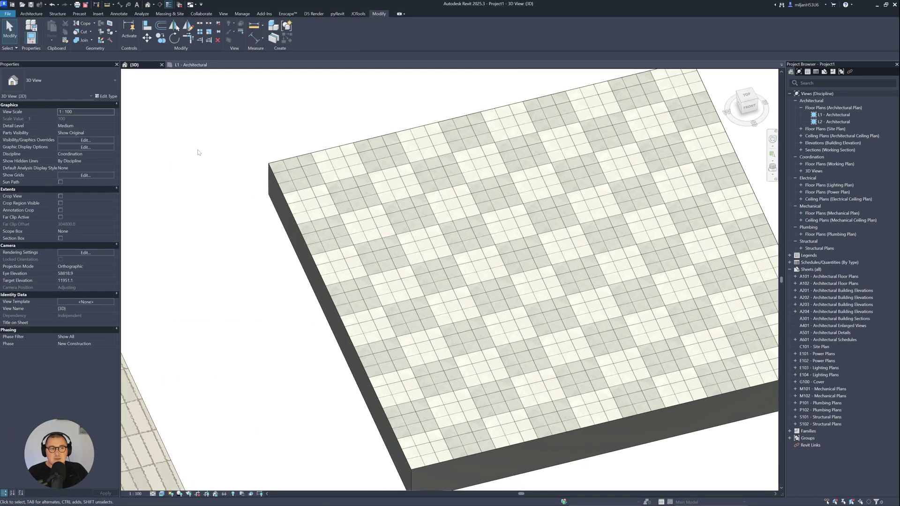
{"action": "left_click", "coordinate": [242, 13]}
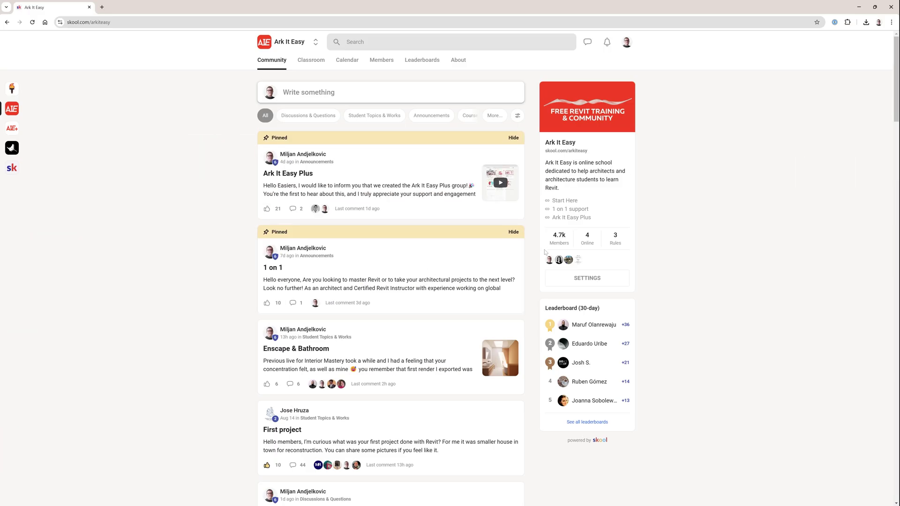
- Open a course in the classroom section of the Ark It Easy community website
{"action": "left_click", "coordinate": [311, 59]}
{"action": "left_click", "coordinate": [421, 133]}
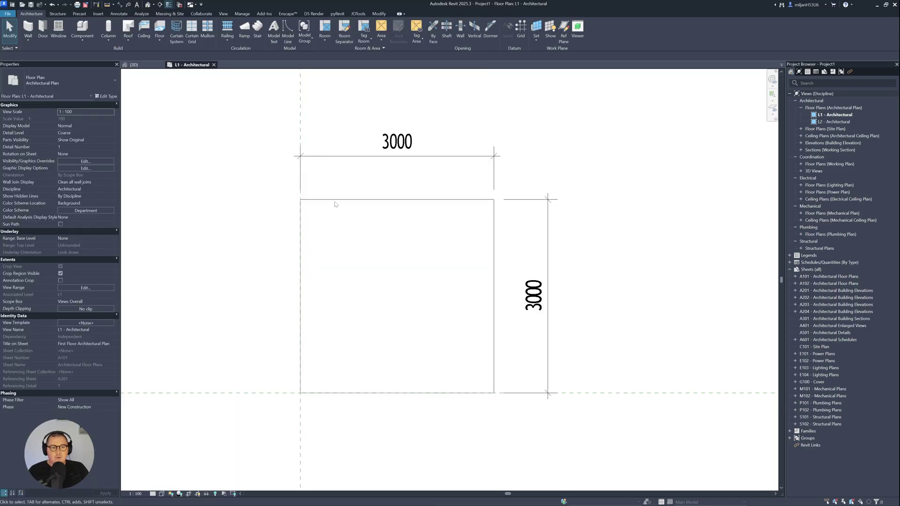
- Check the extents of the square floor in the L1 architectural plan by selecting it, and clear the selection
{"action": "left_click", "coordinate": [334, 202]}
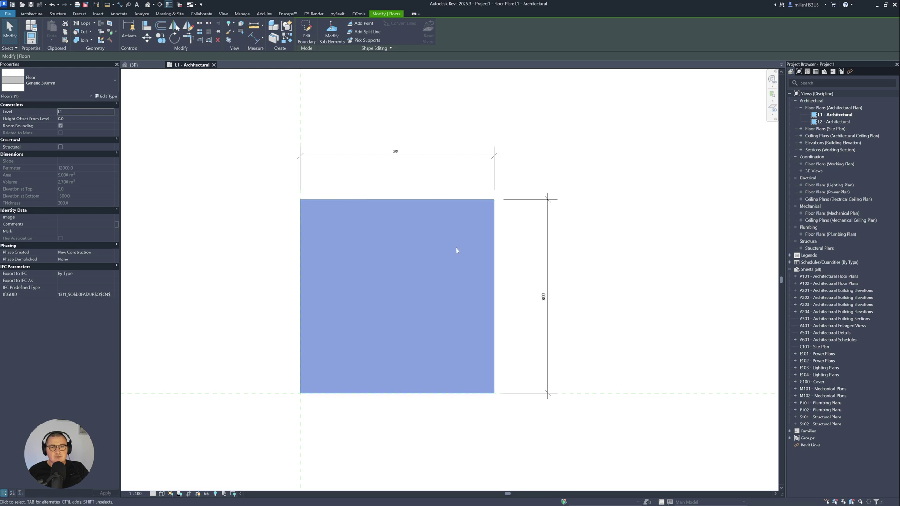
{"action": "left_click", "coordinate": [350, 176]}
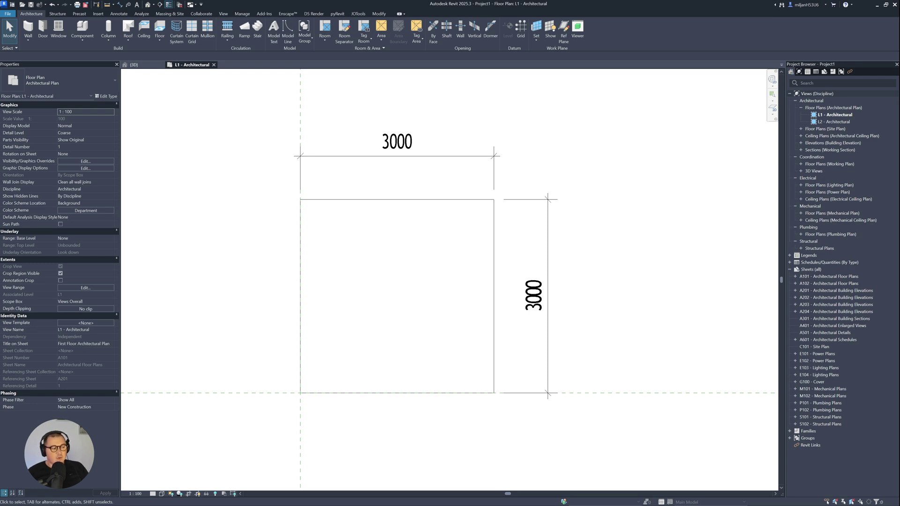
- Switch to the Pinterest tile photo in the browser, capture it as a screen snip and outline a block of tiles with a red rectangle
{"action": "key", "text": "alt+Tab"}
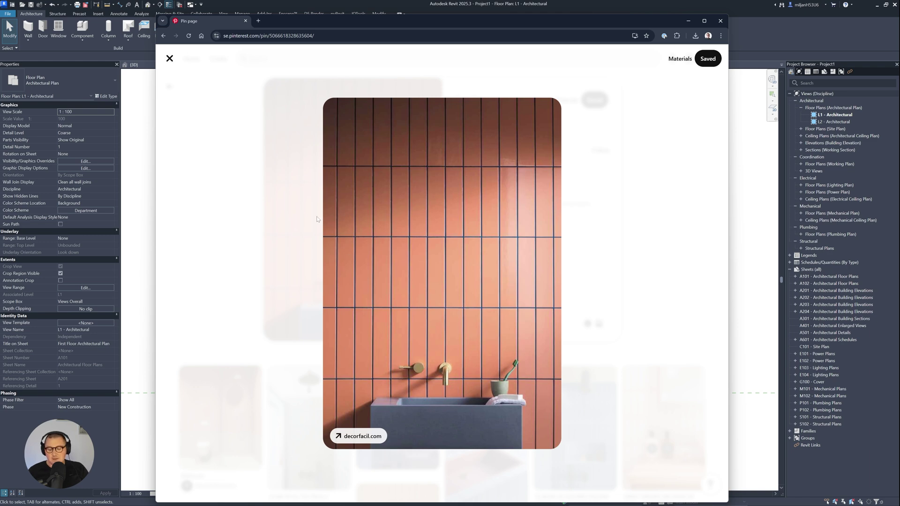
{"action": "key", "text": "super+shift+s"}
{"action": "mouse_move", "coordinate": [288, 84]}
{"action": "left_mouse_down"}
{"action": "mouse_move", "coordinate": [325, 117]}
{"action": "mouse_move", "coordinate": [590, 458]}
{"action": "left_mouse_up"}
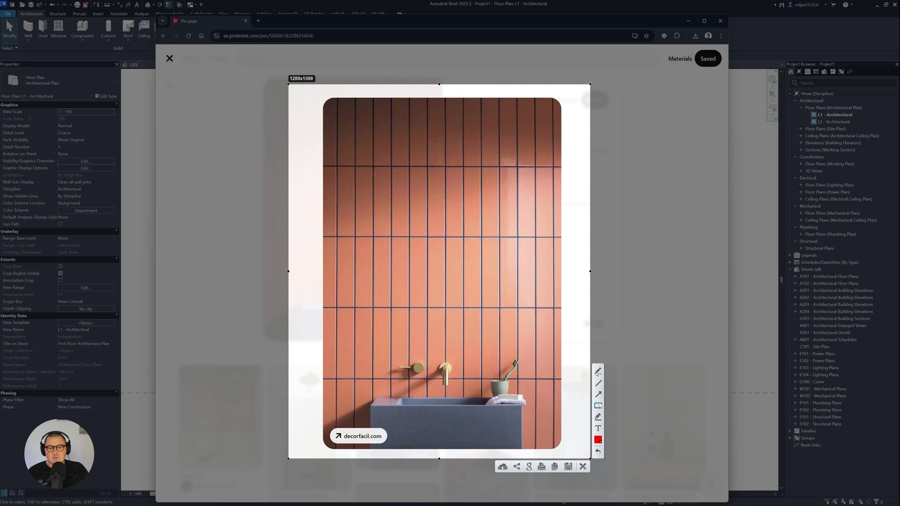
{"action": "left_click", "coordinate": [599, 406]}
{"action": "mouse_move", "coordinate": [355, 164]}
{"action": "left_mouse_down"}
{"action": "mouse_move", "coordinate": [416, 209]}
{"action": "mouse_move", "coordinate": [554, 382]}
{"action": "left_mouse_up"}
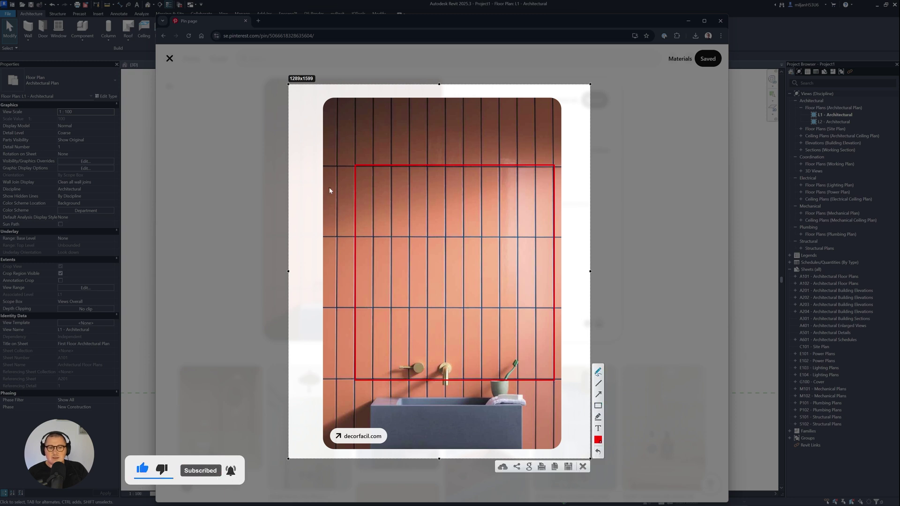
- Handwrite the sizes 300, 900, 900 and 90 around the outlined tile block, discard the capture and return to Revit
{"action": "mouse_move", "coordinate": [329, 191]}
{"action": "left_mouse_down"}
{"action": "mouse_move", "coordinate": [332, 208]}
{"action": "mouse_move", "coordinate": [345, 199]}
{"action": "left_mouse_up"}
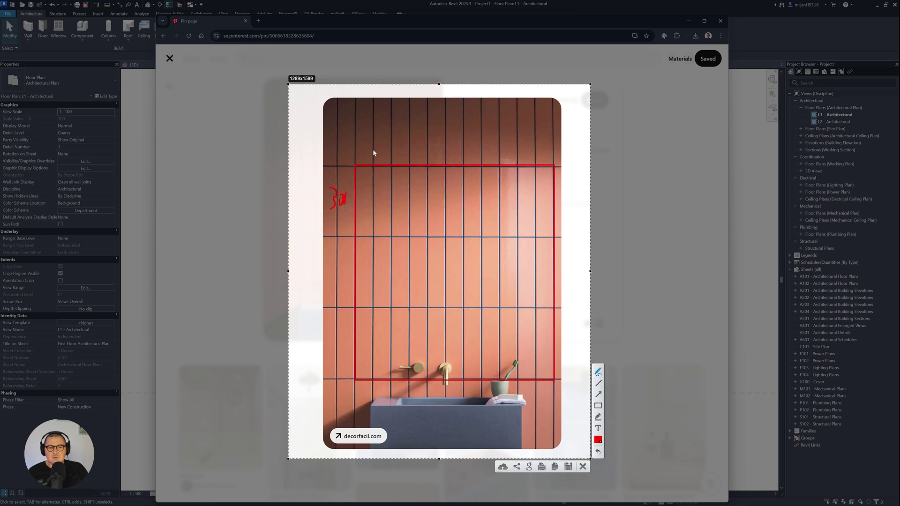
{"action": "mouse_move", "coordinate": [330, 257]}
{"action": "left_mouse_down"}
{"action": "mouse_move", "coordinate": [323, 255]}
{"action": "mouse_move", "coordinate": [329, 251]}
{"action": "mouse_move", "coordinate": [327, 268]}
{"action": "mouse_move", "coordinate": [339, 260]}
{"action": "left_mouse_up"}
{"action": "left_click", "coordinate": [335, 262]}
{"action": "mouse_move", "coordinate": [344, 254]}
{"action": "left_mouse_down"}
{"action": "mouse_move", "coordinate": [348, 262]}
{"action": "mouse_move", "coordinate": [345, 256]}
{"action": "left_mouse_up"}
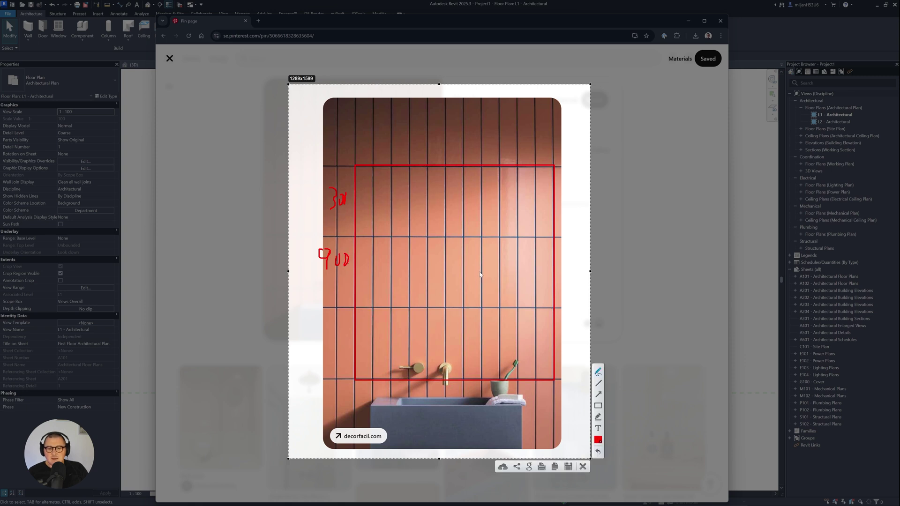
{"action": "mouse_move", "coordinate": [434, 144]}
{"action": "left_mouse_down"}
{"action": "mouse_move", "coordinate": [434, 152]}
{"action": "mouse_move", "coordinate": [464, 144]}
{"action": "left_mouse_up"}
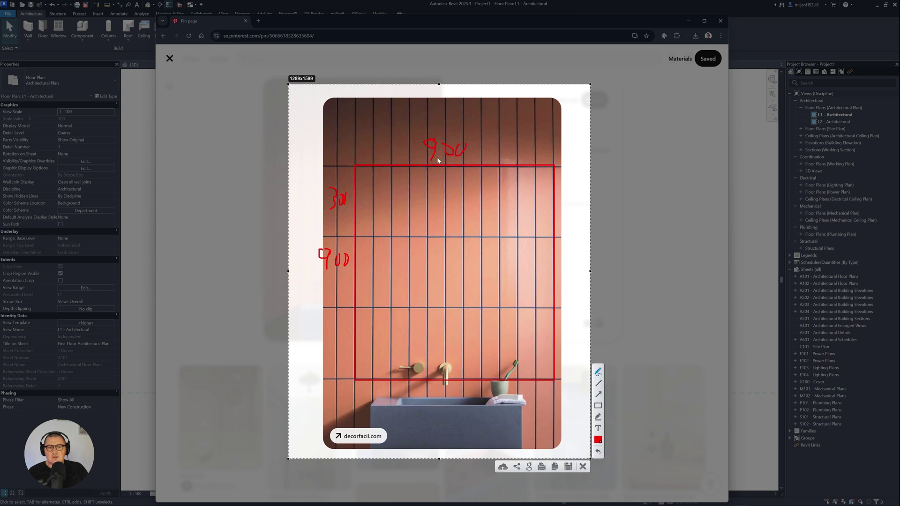
{"action": "left_click", "coordinate": [400, 198]}
{"action": "mouse_move", "coordinate": [537, 199]}
{"action": "left_mouse_down"}
{"action": "mouse_move", "coordinate": [546, 211]}
{"action": "mouse_move", "coordinate": [545, 200]}
{"action": "left_mouse_up"}
{"action": "left_click", "coordinate": [620, 178]}
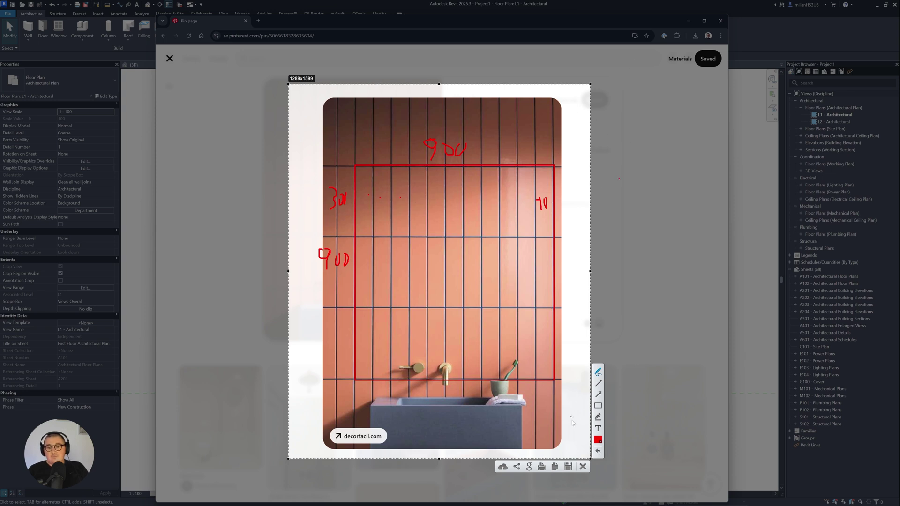
{"action": "left_click", "coordinate": [582, 467]}
{"action": "left_click", "coordinate": [560, 4]}
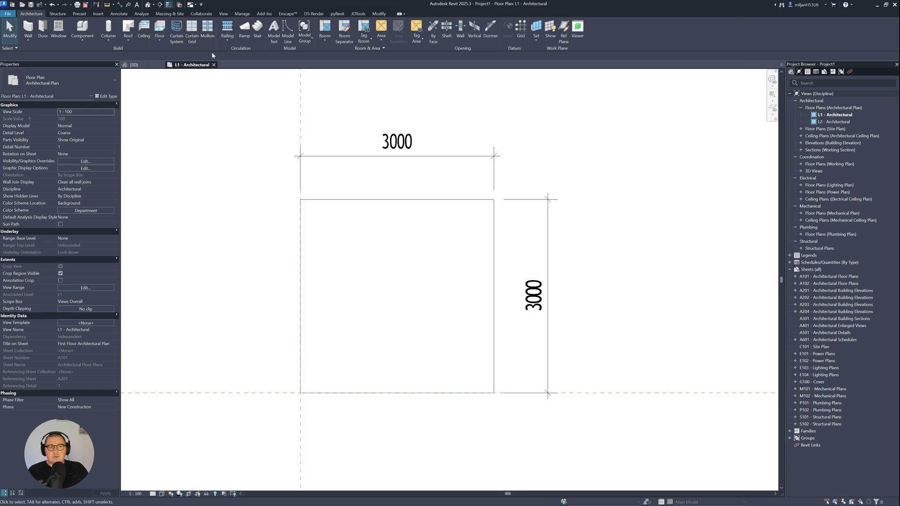
- Create a new material in the project's material browser
{"action": "left_click", "coordinate": [243, 14]}
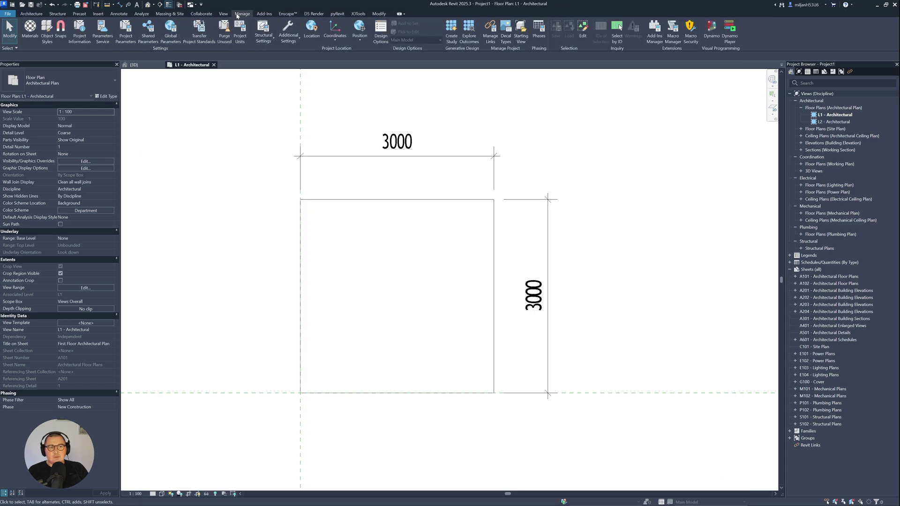
{"action": "left_click", "coordinate": [34, 37]}
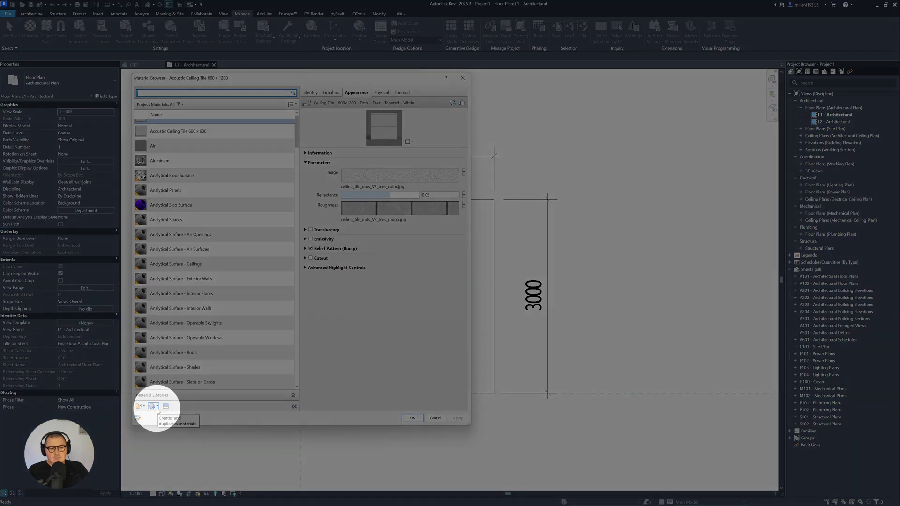
{"action": "left_click", "coordinate": [157, 407]}
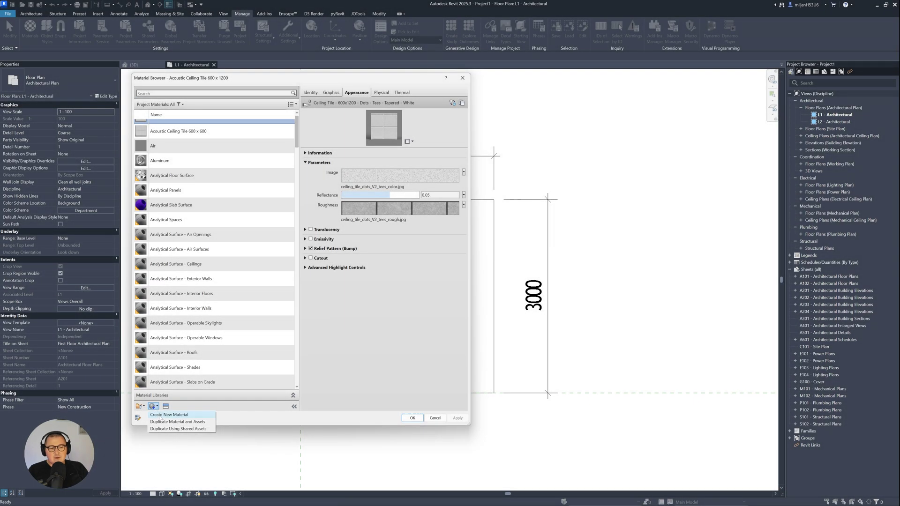
{"action": "left_click", "coordinate": [159, 415]}
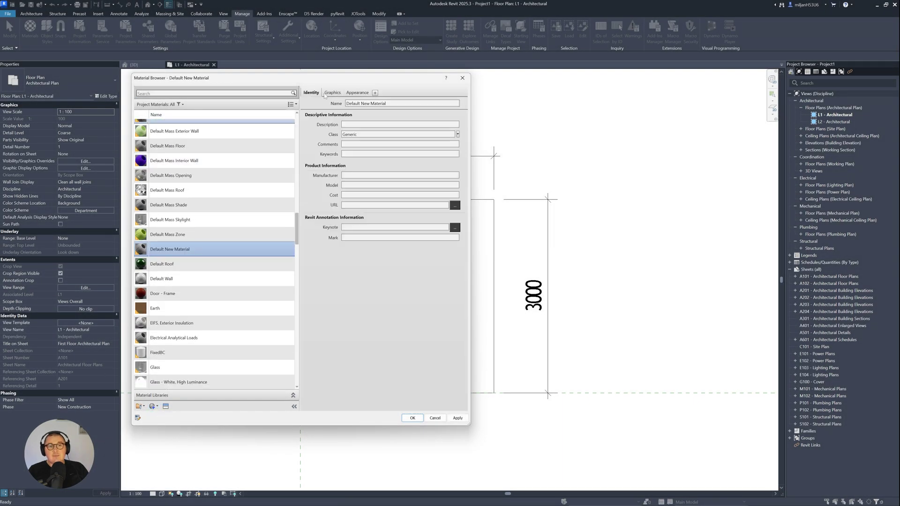
- Name the new material AIE tiles 01
{"action": "triple_click", "coordinate": [366, 103]}
{"action": "type", "text": "A"}
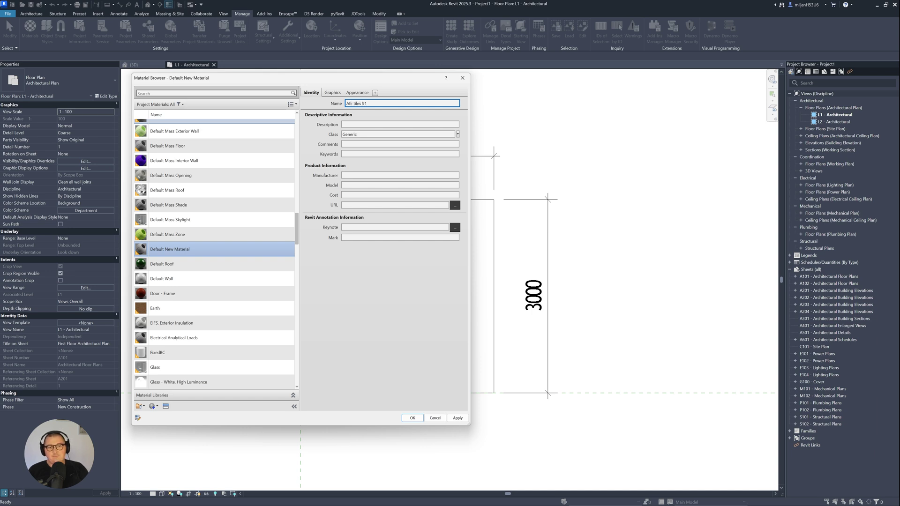
{"action": "type", "text": "IE tiles 91"}
{"action": "key", "text": "BackSpace"}
{"action": "key", "text": "BackSpace"}
{"action": "type", "text": "0"}
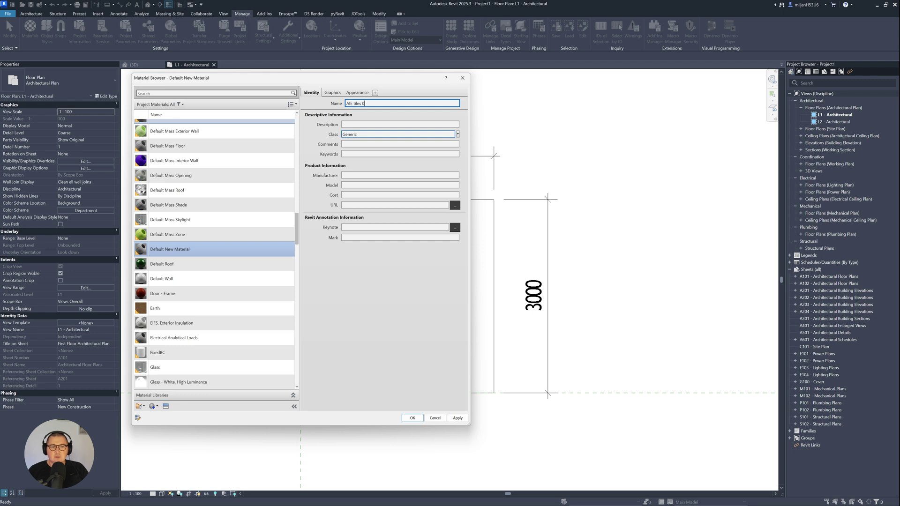
{"action": "type", "text": "1"}
{"action": "key", "text": "Return"}
- Assign the procedural Tiles texture as the image of the AIE tiles 01 material's appearance
{"action": "left_click", "coordinate": [332, 93]}
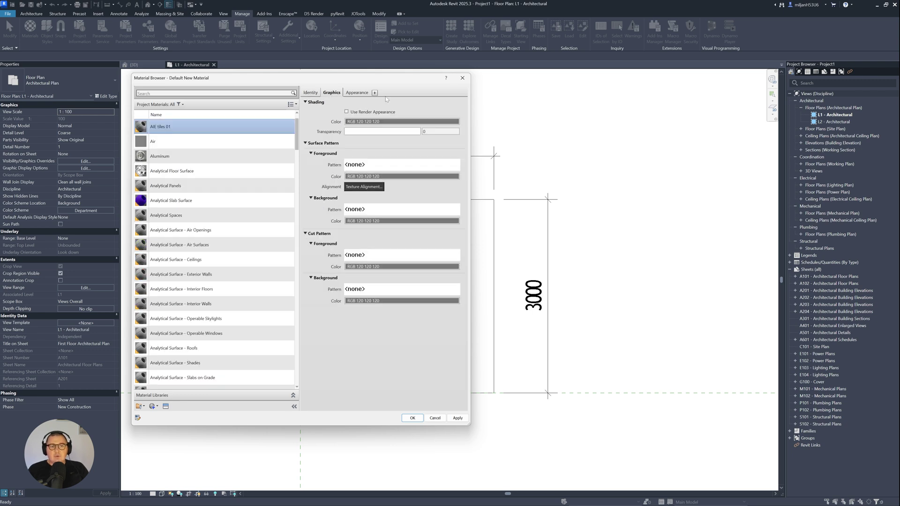
{"action": "left_click", "coordinate": [353, 94]}
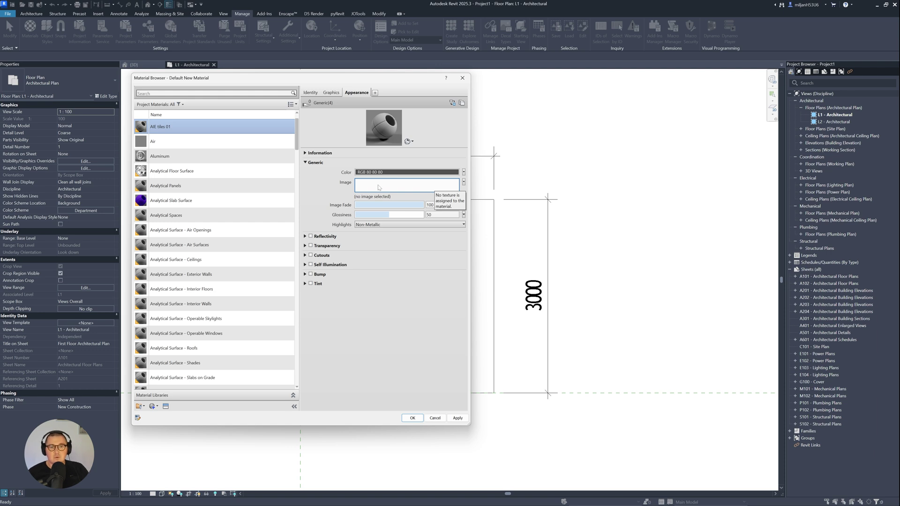
{"action": "left_click", "coordinate": [464, 182]}
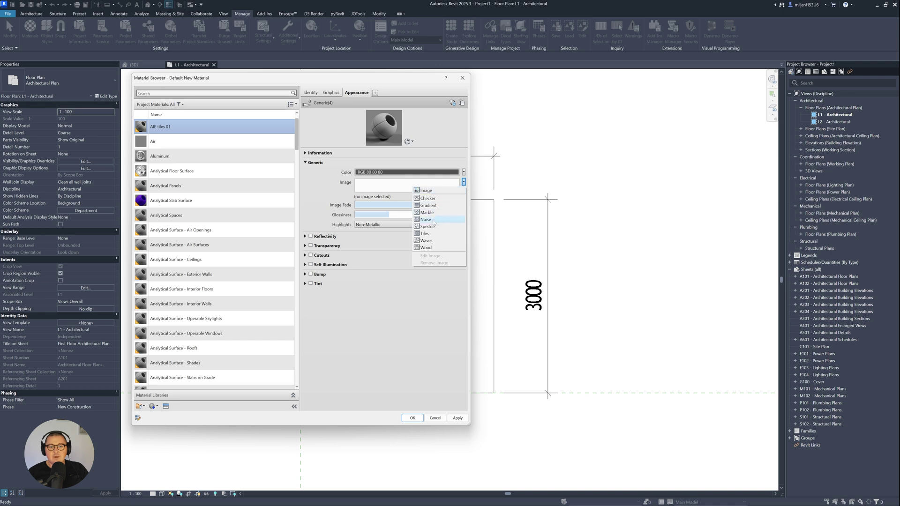
{"action": "left_click", "coordinate": [428, 235]}
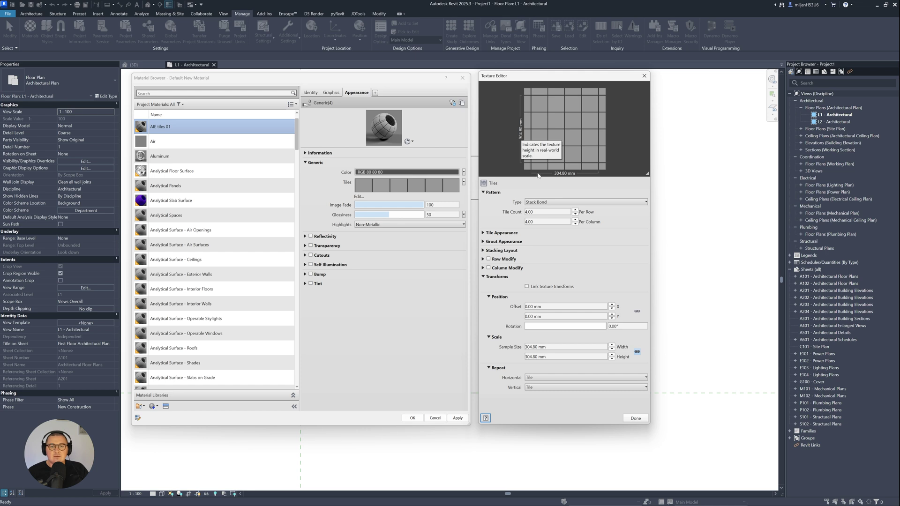
- Set the tile texture's sample size to 900 mm with width and height linked
{"action": "double_click", "coordinate": [570, 347]}
{"action": "type", "text": "900"}
{"action": "key", "text": "Tab"}
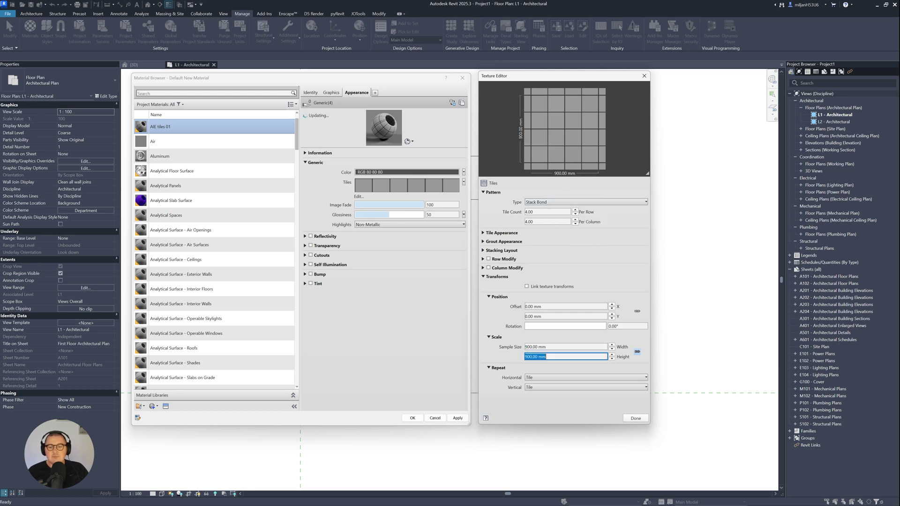
{"action": "left_click", "coordinate": [582, 282]}
- Set the tile count to 10 per row and 3 per column
{"action": "left_click", "coordinate": [546, 212]}
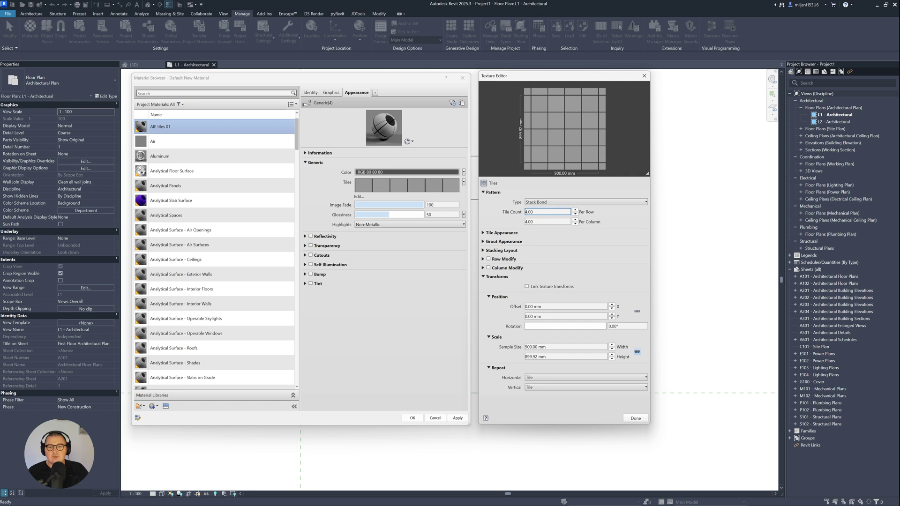
{"action": "key", "text": "ctrl+a"}
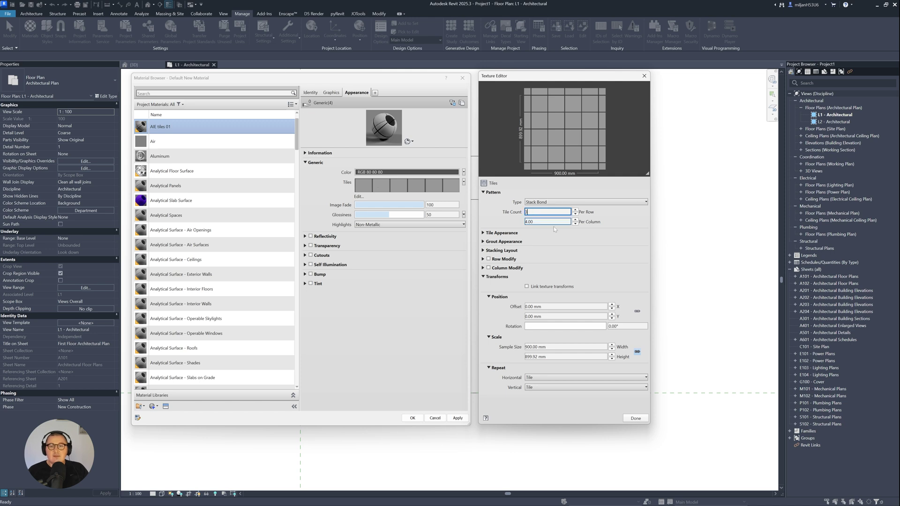
{"action": "type", "text": "3"}
{"action": "left_click", "coordinate": [562, 232]}
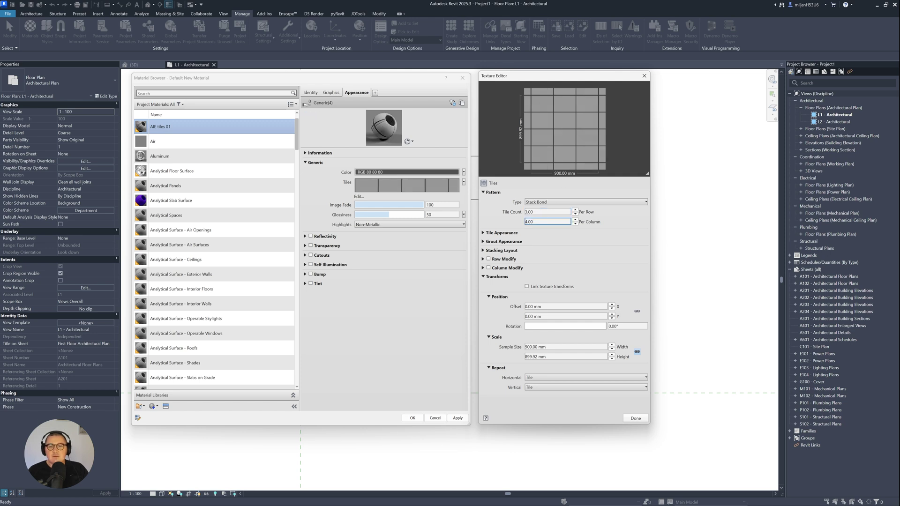
{"action": "key", "text": "ctrl+a"}
{"action": "type", "text": "3"}
{"action": "key", "text": "shift+Tab"}
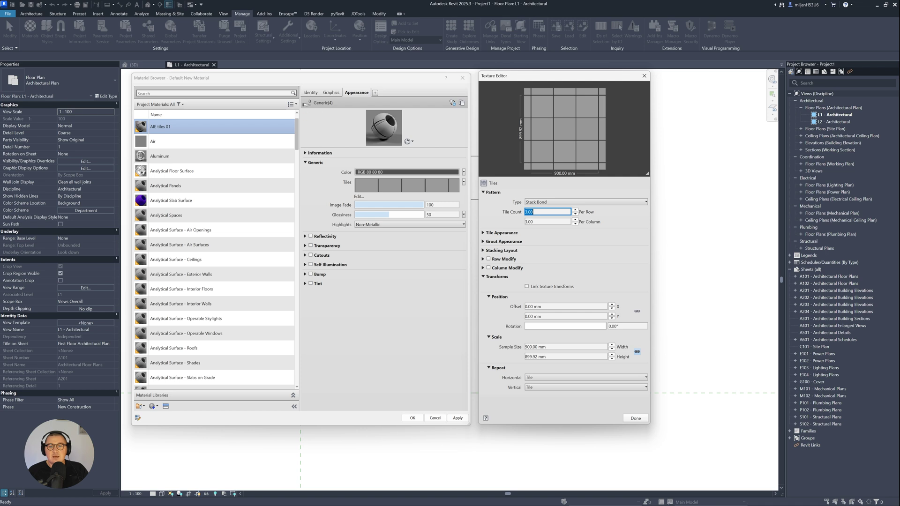
{"action": "type", "text": "10"}
{"action": "left_click", "coordinate": [562, 150]}
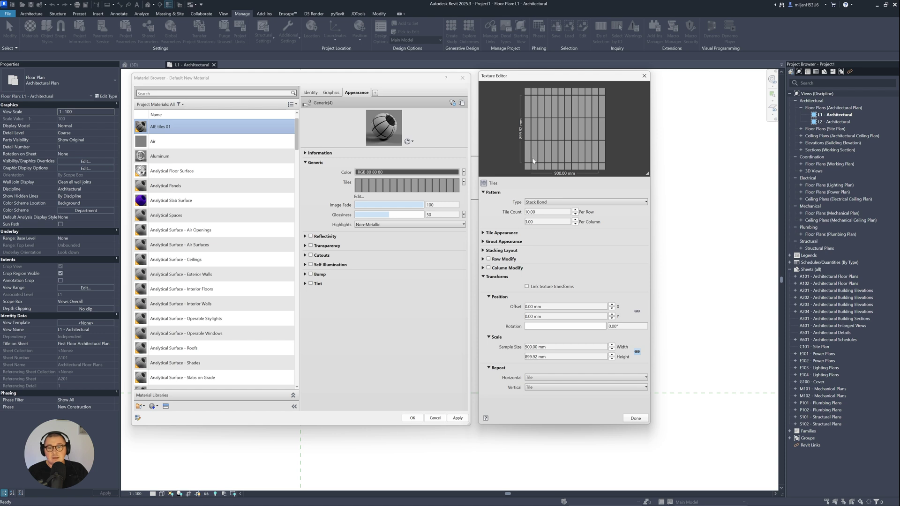
- Change the tile color in the tile appearance settings to the terracotta custom color RGB 192-130-97
{"action": "left_click", "coordinate": [484, 233]}
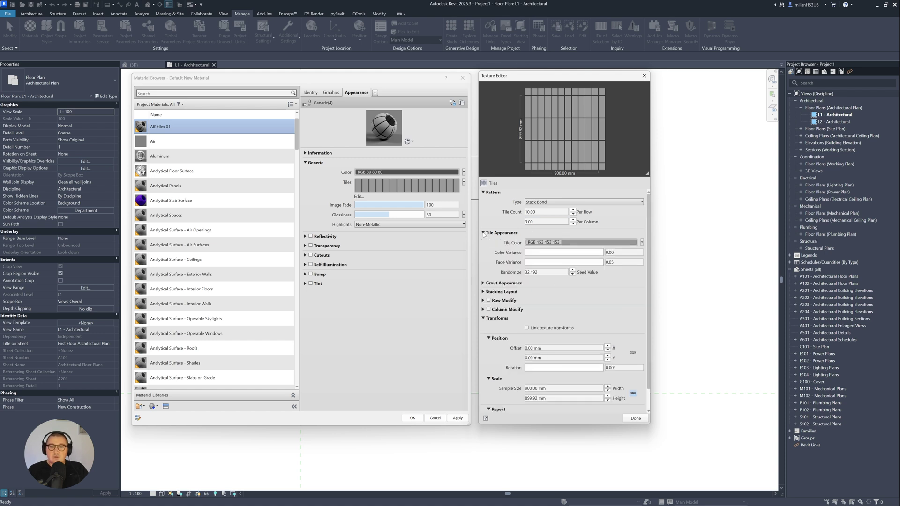
{"action": "left_click", "coordinate": [569, 242]}
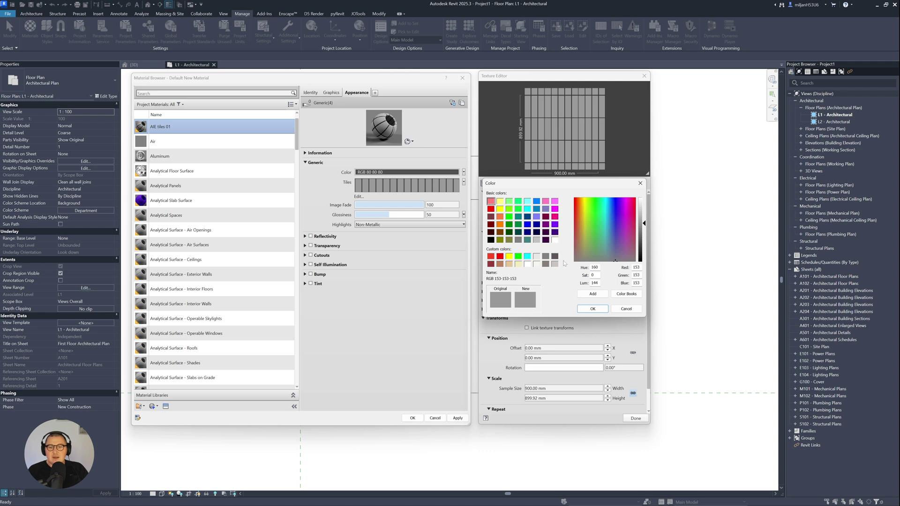
{"action": "left_click", "coordinate": [499, 264]}
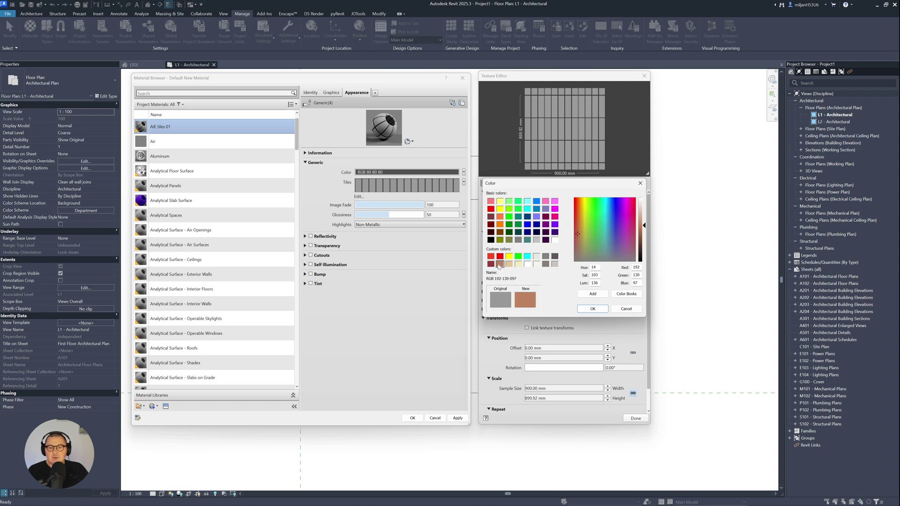
{"action": "left_click", "coordinate": [592, 308]}
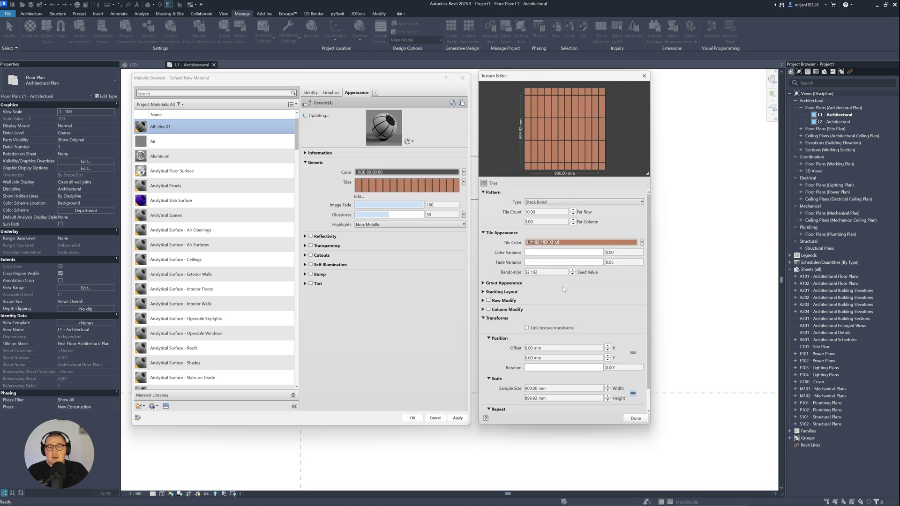
- Change the grout color of the tile texture to a darker terracotta, RGB 166-101-66, and accept the material changes
{"action": "left_click", "coordinate": [483, 283]}
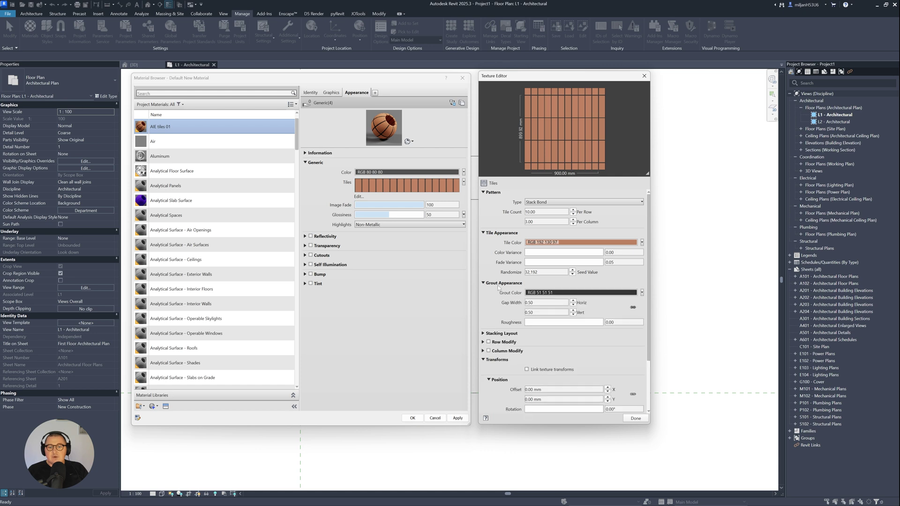
{"action": "left_click", "coordinate": [556, 293]}
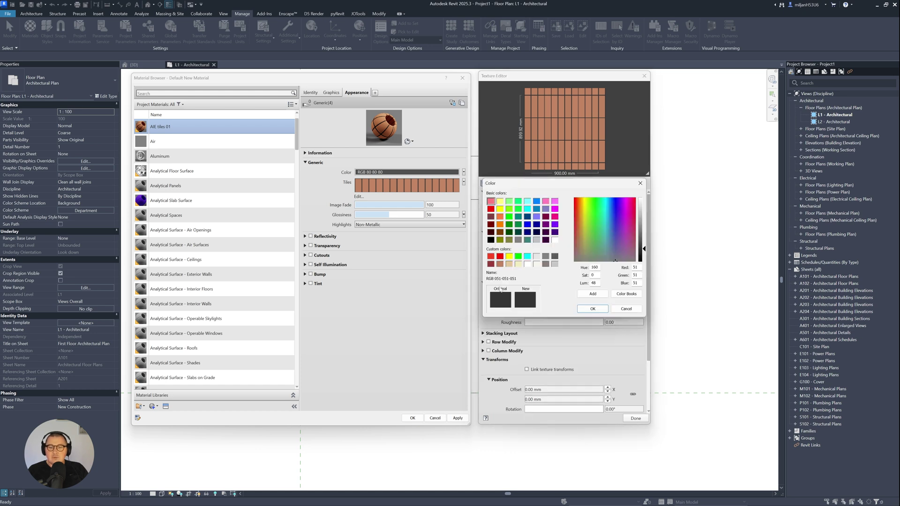
{"action": "left_click", "coordinate": [491, 264]}
{"action": "left_click", "coordinate": [500, 264]}
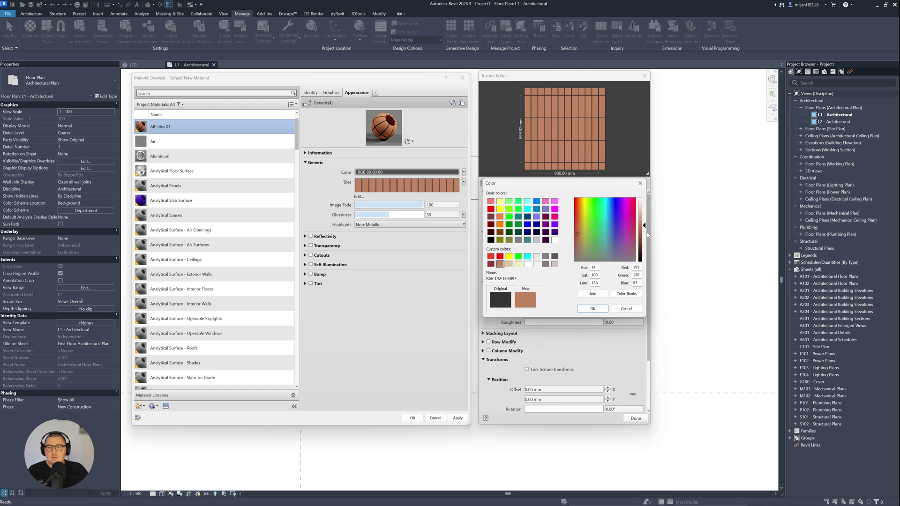
{"action": "left_click_drag", "start_coordinate": [645, 227], "coordinate": [646, 235]}
{"action": "left_click", "coordinate": [592, 309]}
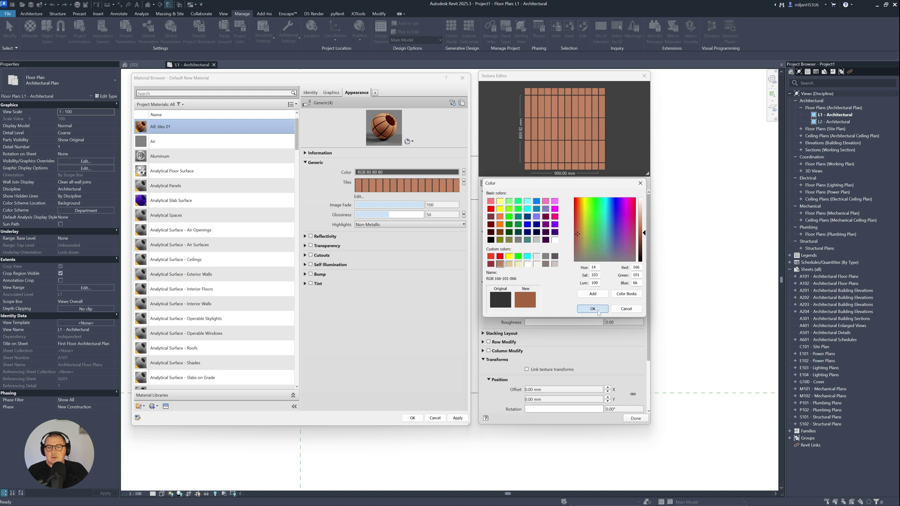
{"action": "left_click", "coordinate": [635, 419]}
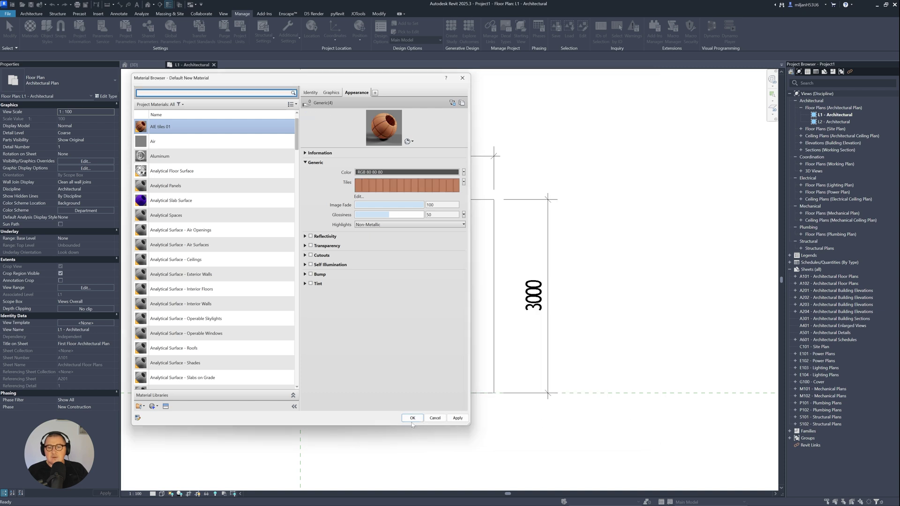
{"action": "left_click", "coordinate": [412, 418]}
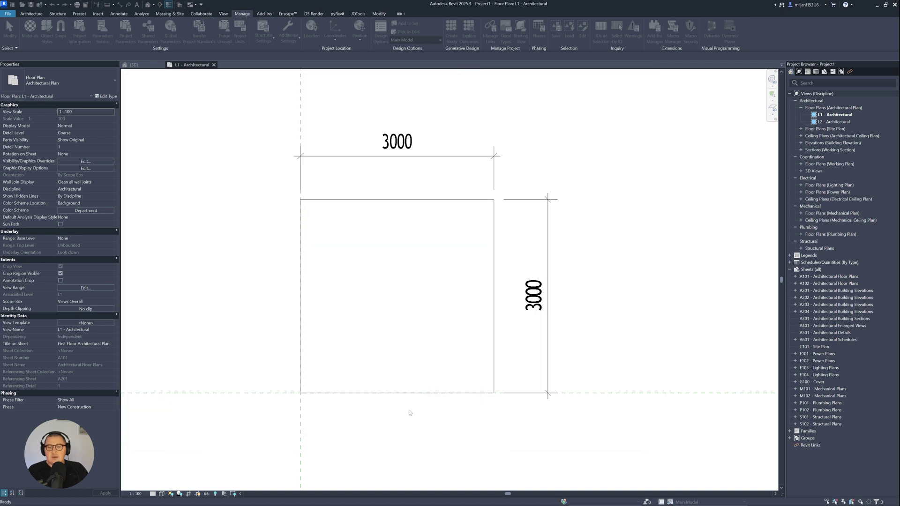
- Switch to the 3D view of the slab and set its visual style to Textures
{"action": "left_click", "coordinate": [136, 65]}
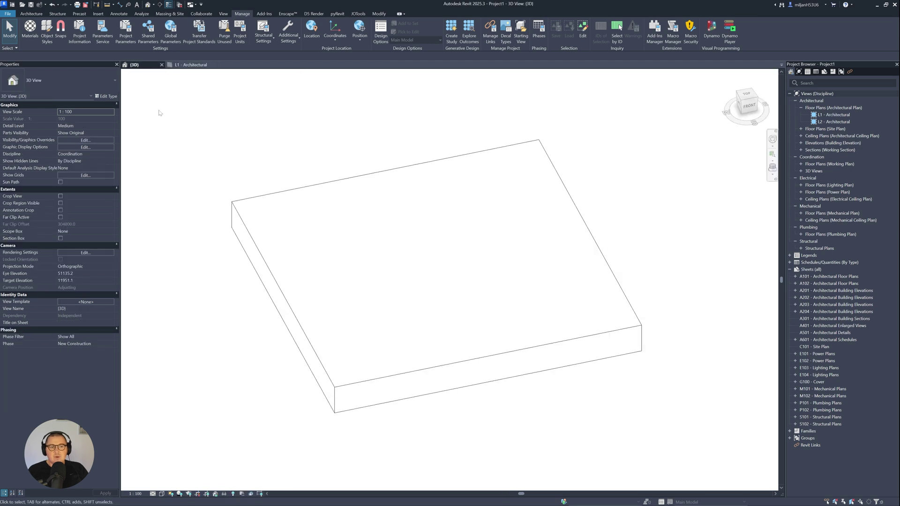
{"action": "left_click", "coordinate": [161, 493]}
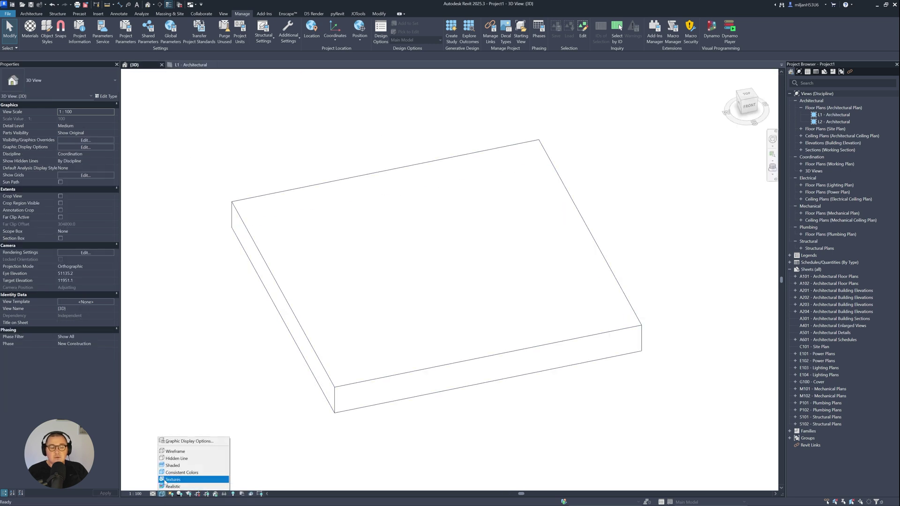
{"action": "left_click", "coordinate": [172, 480]}
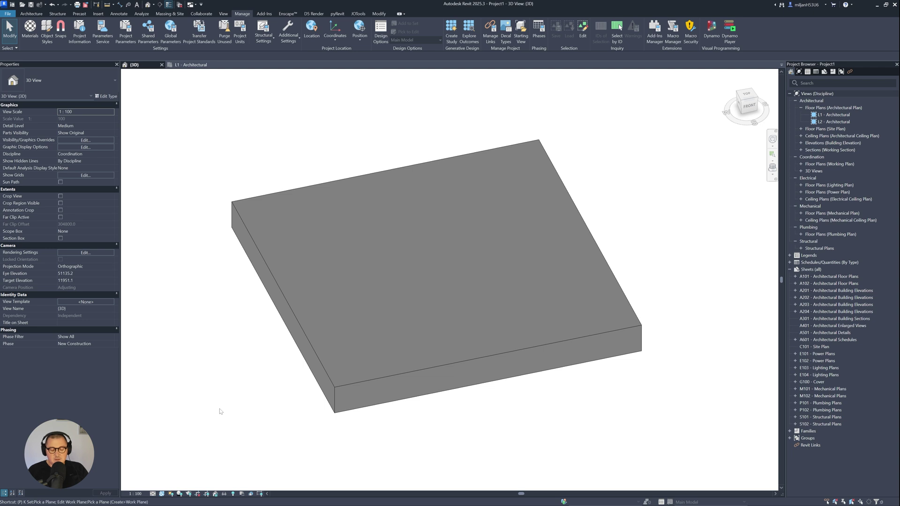
- Paint the slab's top face with the AIE tiles 01 material
{"action": "key", "text": "t"}
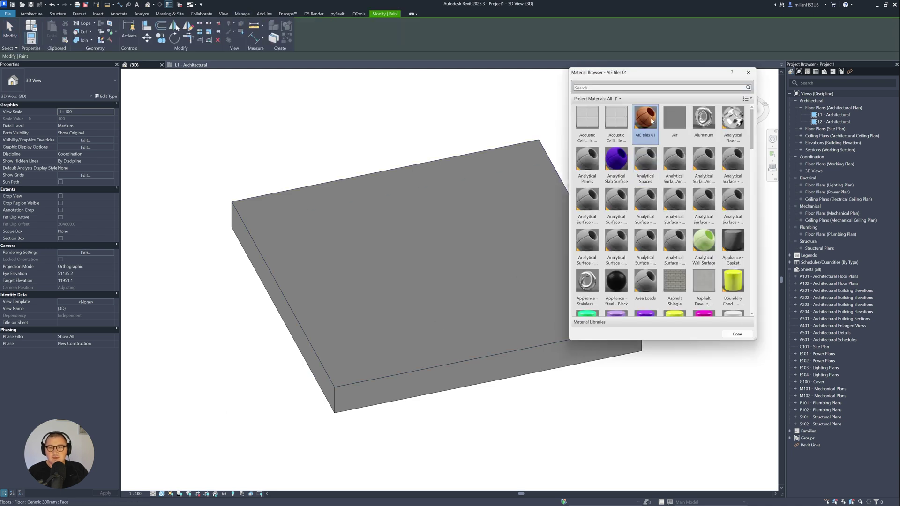
{"action": "left_click", "coordinate": [516, 209]}
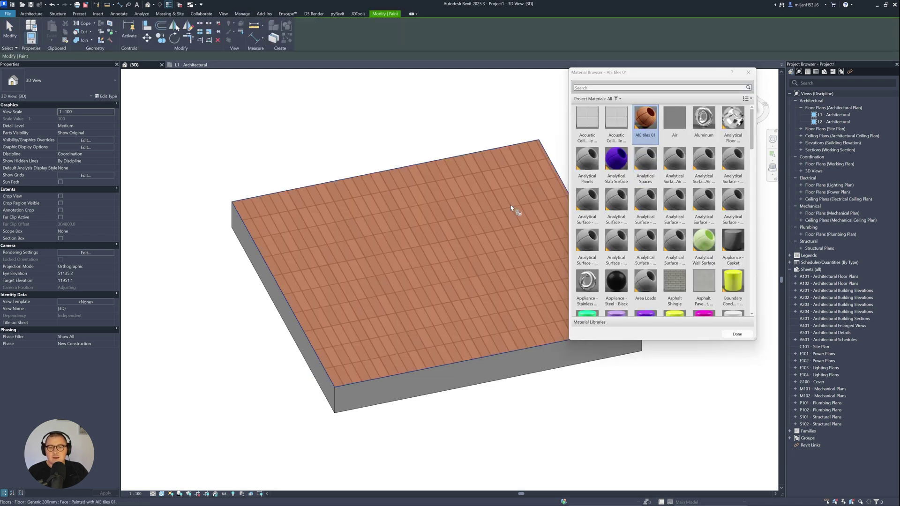
{"action": "left_click", "coordinate": [730, 336]}
- Inspect the tiling painted on the slab and compare it with the vertical tile reference photo in the browser
{"action": "middle_click_drag", "start_coordinate": [553, 344], "coordinate": [473, 358], "text": "shift"}
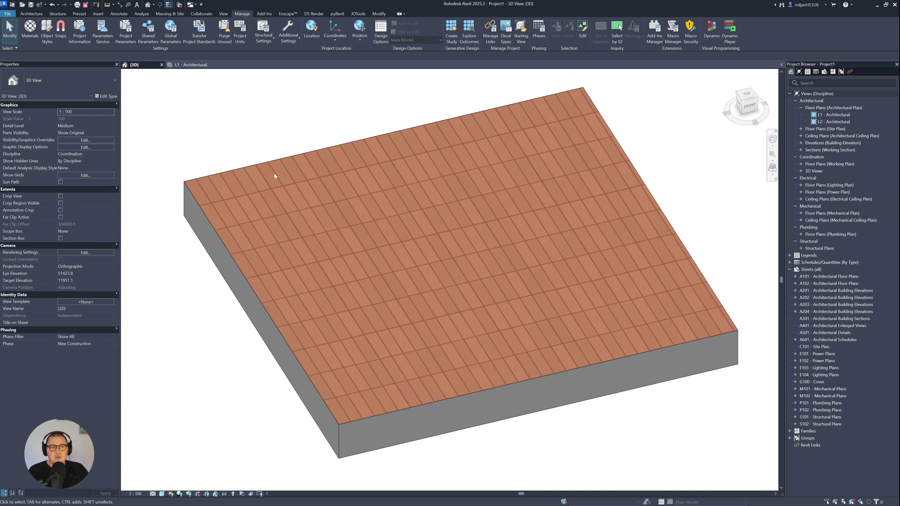
{"action": "scroll", "coordinate": [220, 157], "scroll_direction": "down", "scroll_amount": 2}
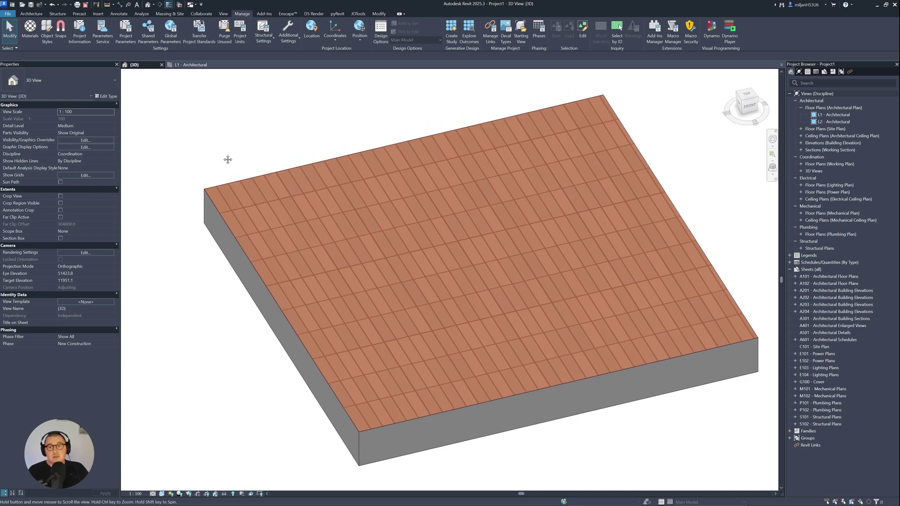
{"action": "middle_click_drag", "start_coordinate": [268, 181], "coordinate": [339, 205]}
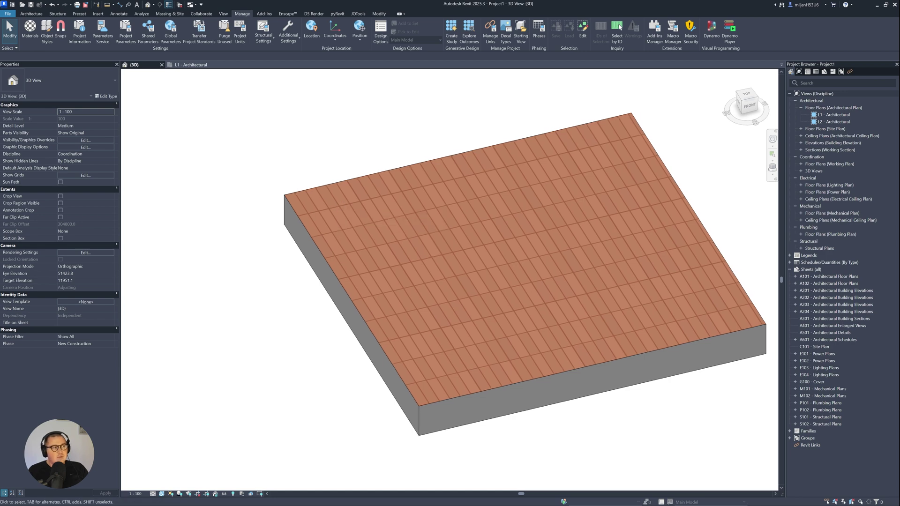
{"action": "key", "text": "alt+Tab"}
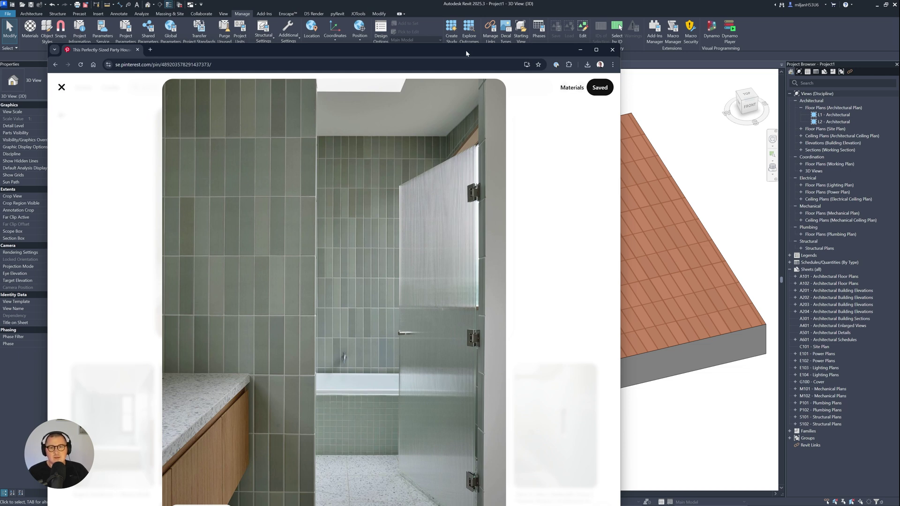
{"action": "key", "text": "alt+Tab"}
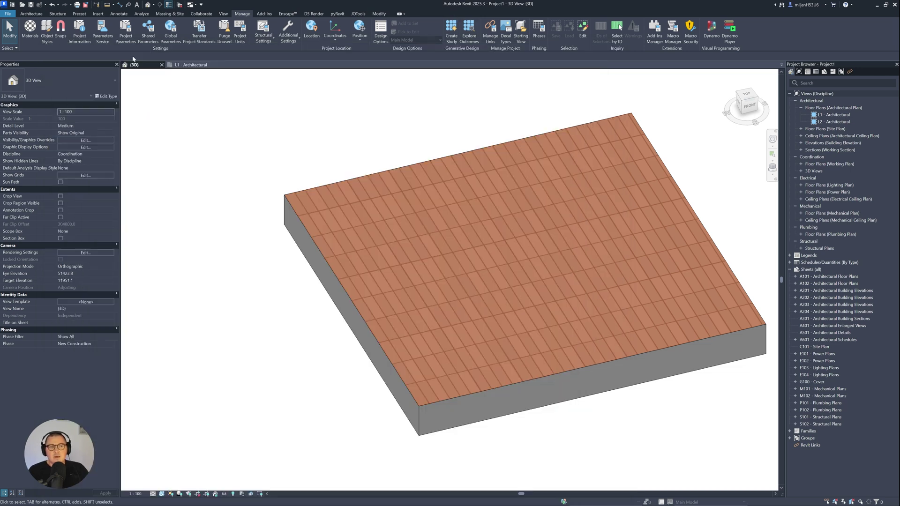
- Reopen the tile texture of the AIE tiles 01 material and set its color variance to 0.10
{"action": "left_click", "coordinate": [29, 37]}
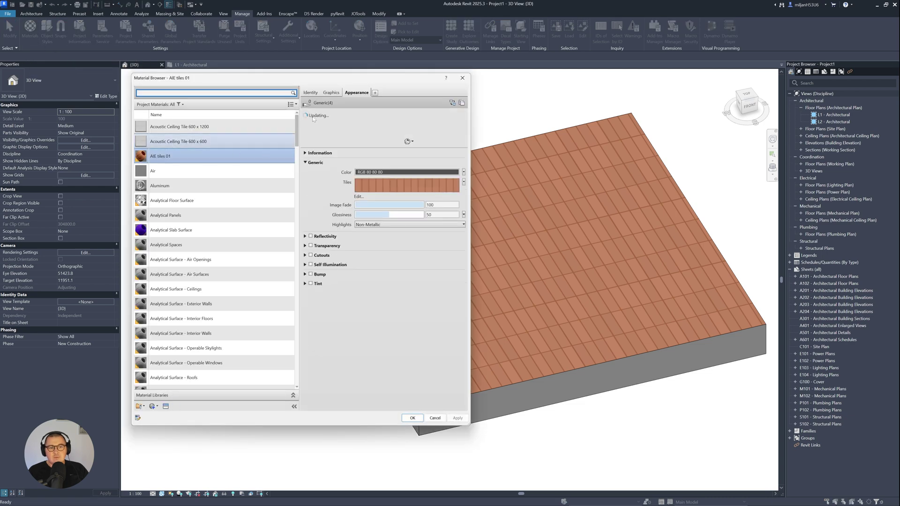
{"action": "left_click", "coordinate": [446, 186]}
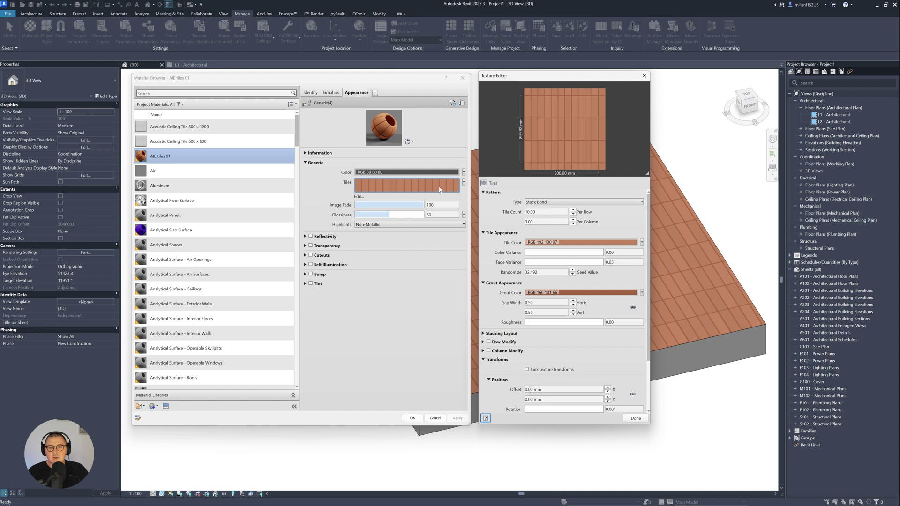
{"action": "left_click", "coordinate": [547, 251]}
{"action": "left_click", "coordinate": [618, 252]}
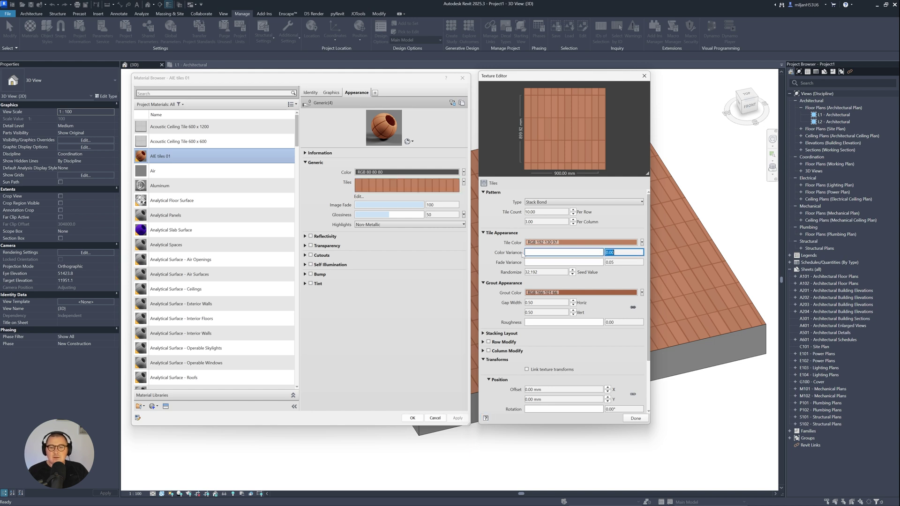
{"action": "mouse_move", "coordinate": [522, 254]}
{"action": "left_mouse_down"}
{"action": "mouse_move", "coordinate": [548, 256]}
{"action": "mouse_move", "coordinate": [523, 256]}
{"action": "left_mouse_up"}
{"action": "double_click", "coordinate": [611, 252]}
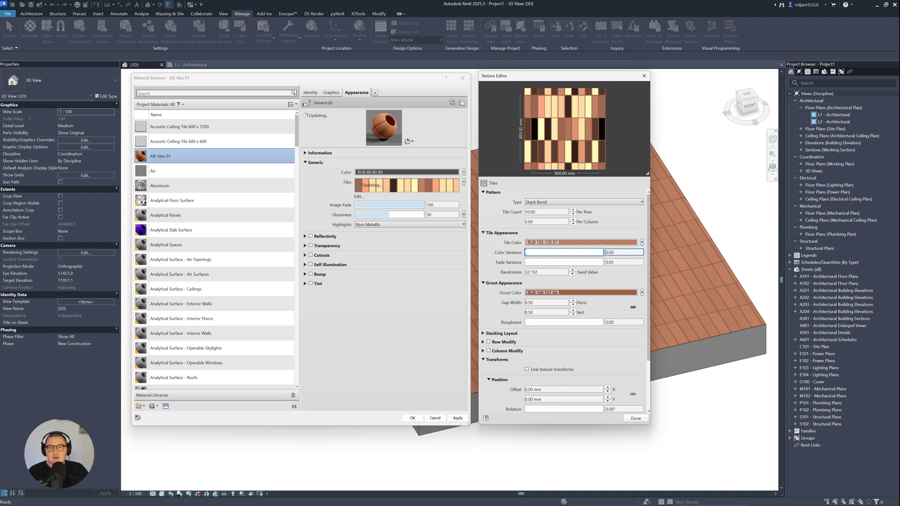
{"action": "key", "text": "BackSpace"}
{"action": "type", "text": "1"}
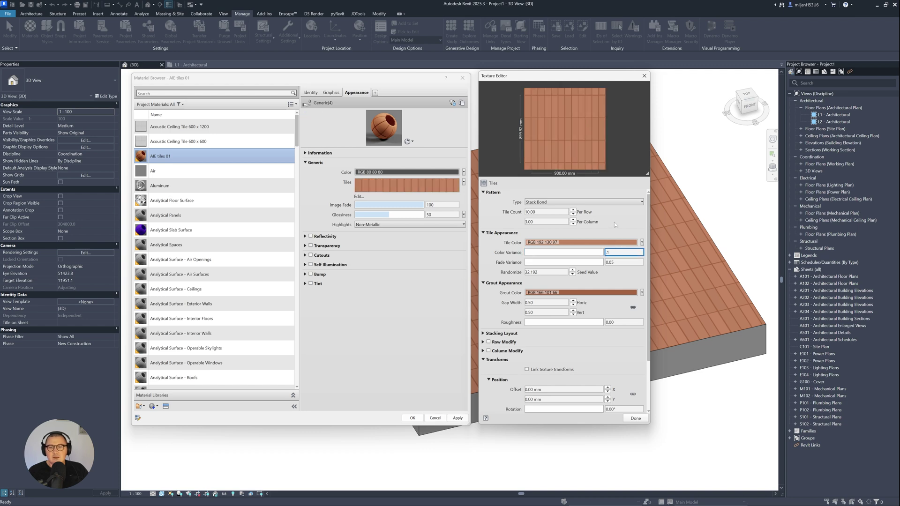
{"action": "key", "text": "Tab"}
- Raise the fade variance in the tile appearance settings and accept the material changes
{"action": "key", "text": "BackSpace"}
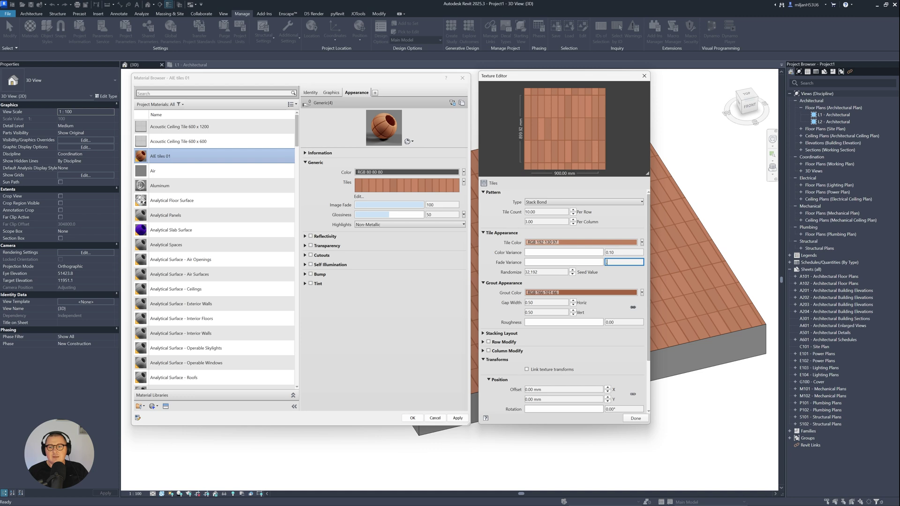
{"action": "type", "text": "1"}
{"action": "key", "text": "Return"}
{"action": "left_click", "coordinate": [635, 420]}
{"action": "left_click", "coordinate": [412, 418]}
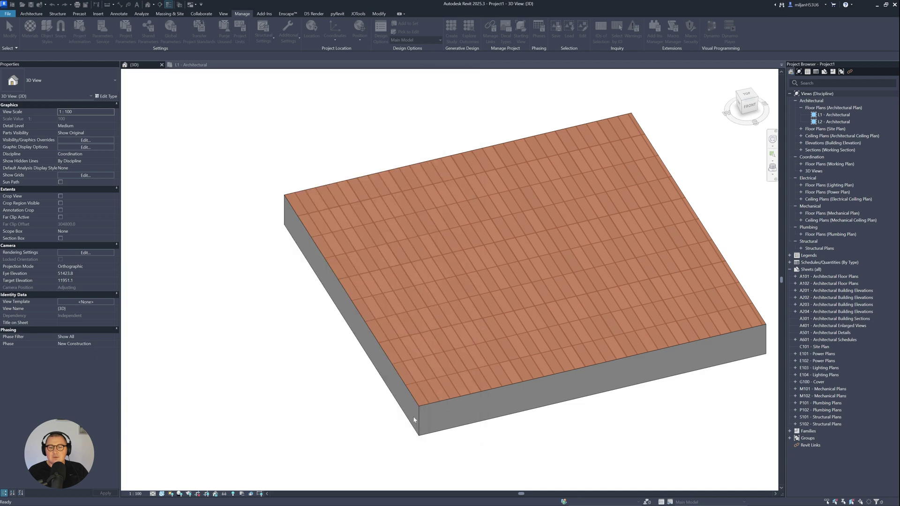
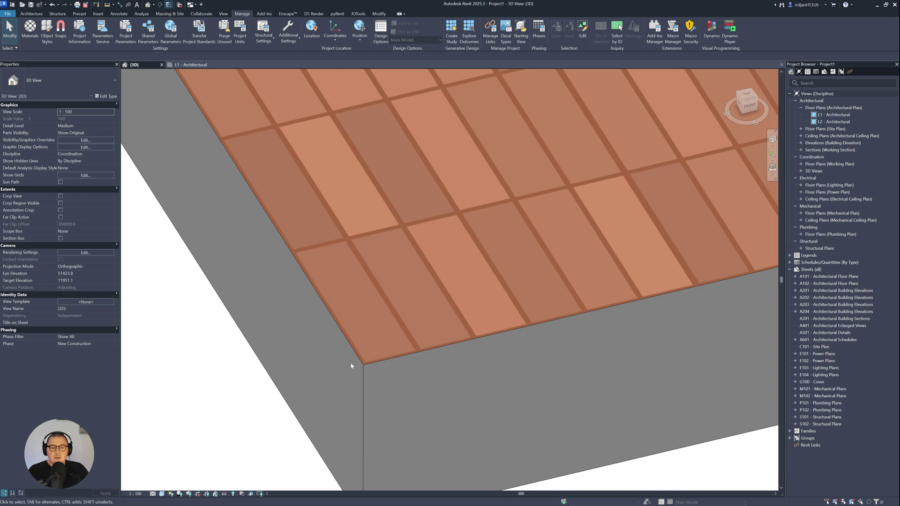
- Set the 3D view's visual style to Realistic and examine the tile color variation and grout lines on the slab
{"action": "left_click", "coordinate": [161, 493]}
{"action": "left_click", "coordinate": [188, 487]}
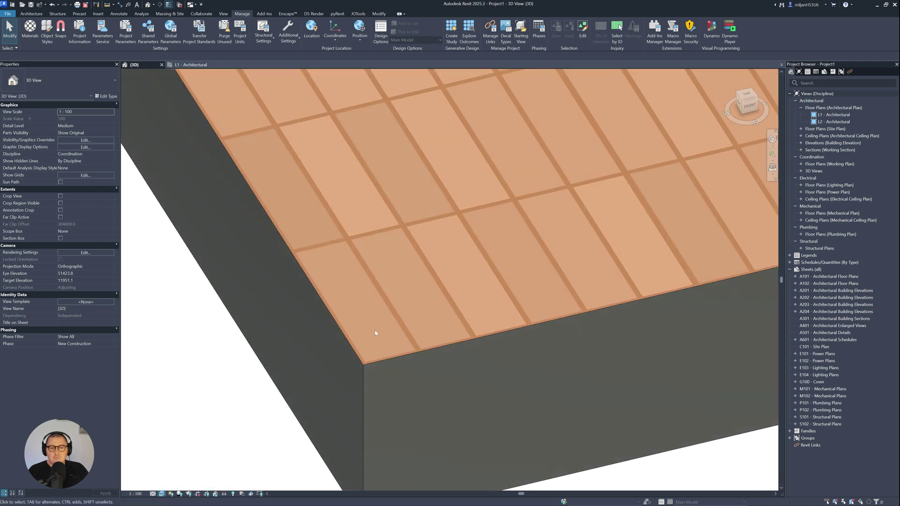
{"action": "scroll", "coordinate": [375, 330], "scroll_direction": "up", "scroll_amount": 4}
{"action": "scroll", "coordinate": [370, 319], "scroll_direction": "up", "scroll_amount": 1}
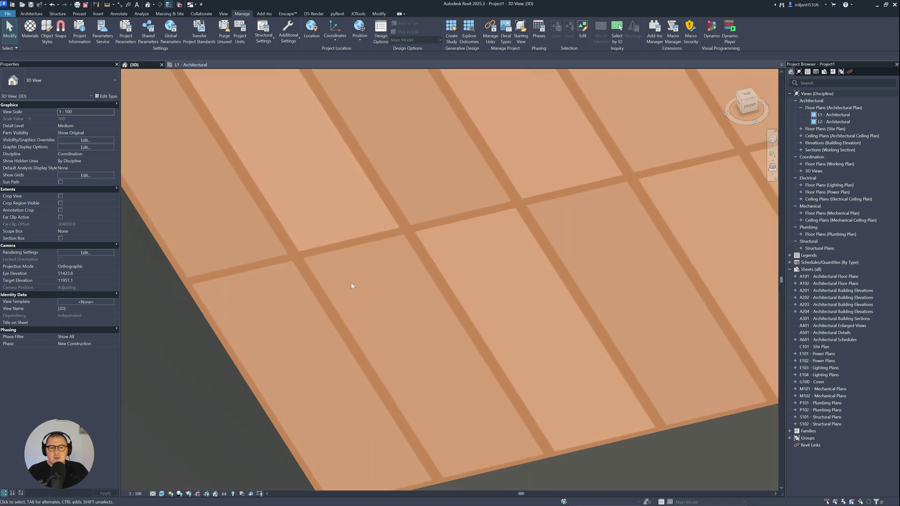
{"action": "scroll", "coordinate": [351, 285], "scroll_direction": "down", "scroll_amount": 3}
{"action": "scroll", "coordinate": [331, 301], "scroll_direction": "up", "scroll_amount": 2}
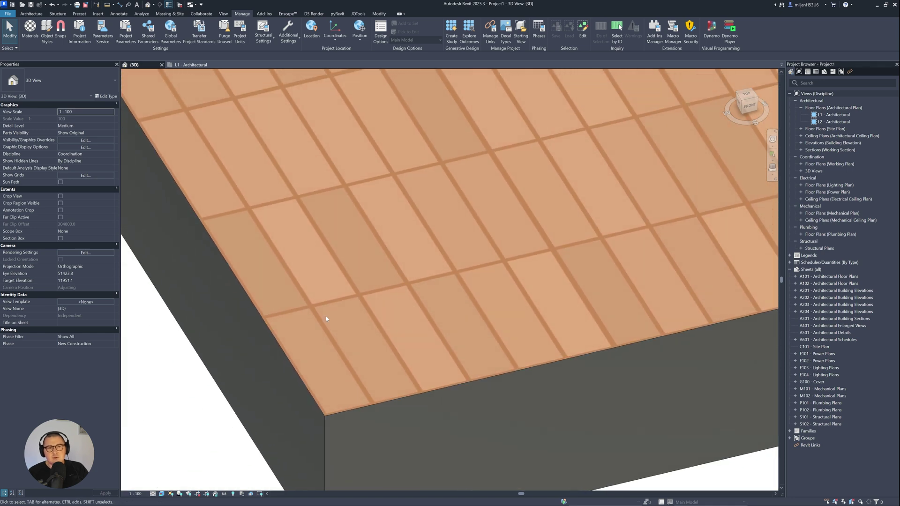
{"action": "scroll", "coordinate": [335, 328], "scroll_direction": "down", "scroll_amount": 2}
{"action": "scroll", "coordinate": [337, 333], "scroll_direction": "down", "scroll_amount": 2}
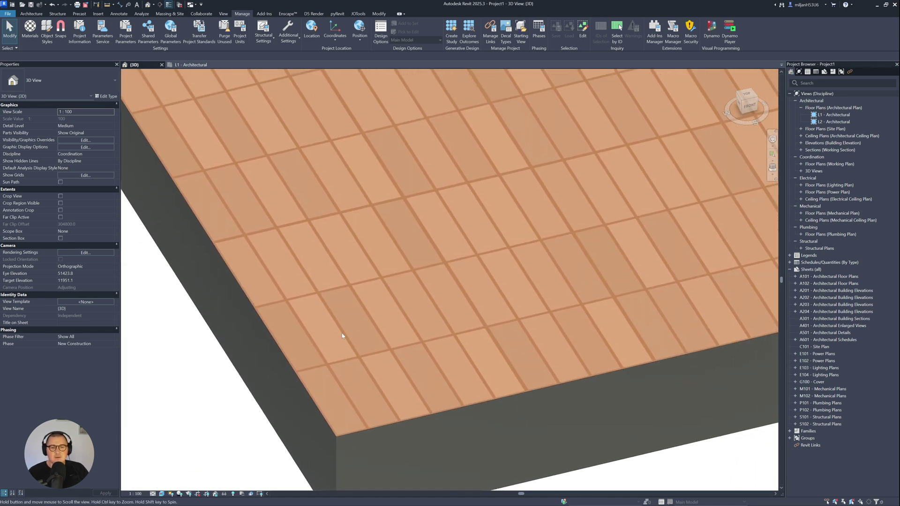
{"action": "scroll", "coordinate": [338, 333], "scroll_direction": "up", "scroll_amount": 1}
{"action": "scroll", "coordinate": [432, 271], "scroll_direction": "down", "scroll_amount": 3}
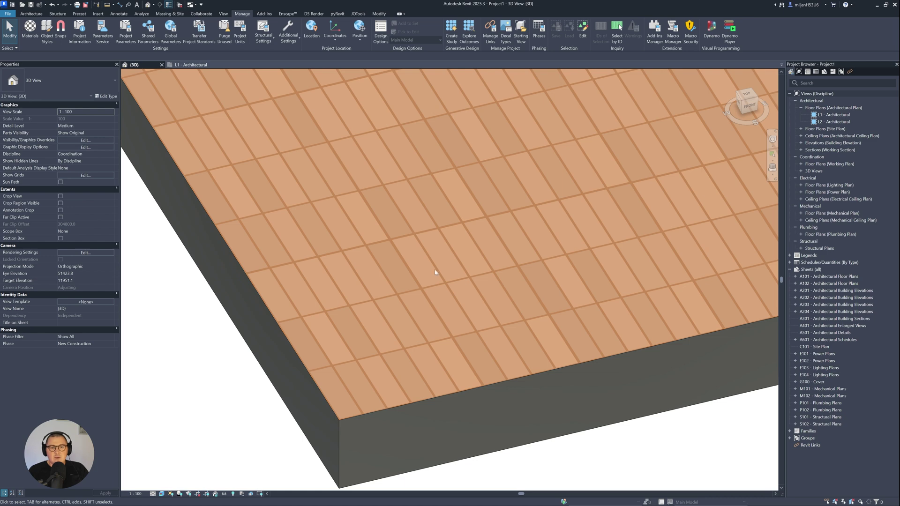
{"action": "scroll", "coordinate": [479, 297], "scroll_direction": "up", "scroll_amount": 2}
{"action": "middle_click_drag", "start_coordinate": [478, 297], "coordinate": [474, 314]}
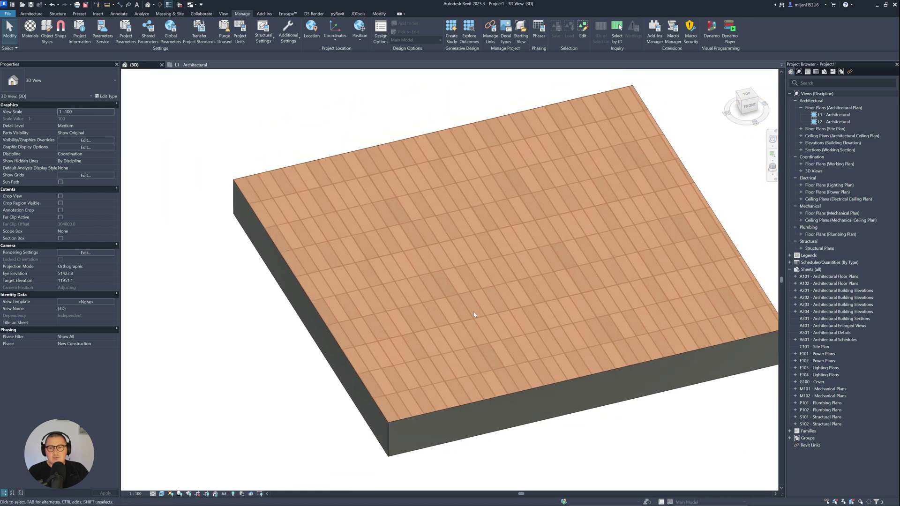
- Enable Bump in the appearance of the AIE tiles 01 material and assign the procedural Tiles texture as its image
{"action": "left_click", "coordinate": [30, 29]}
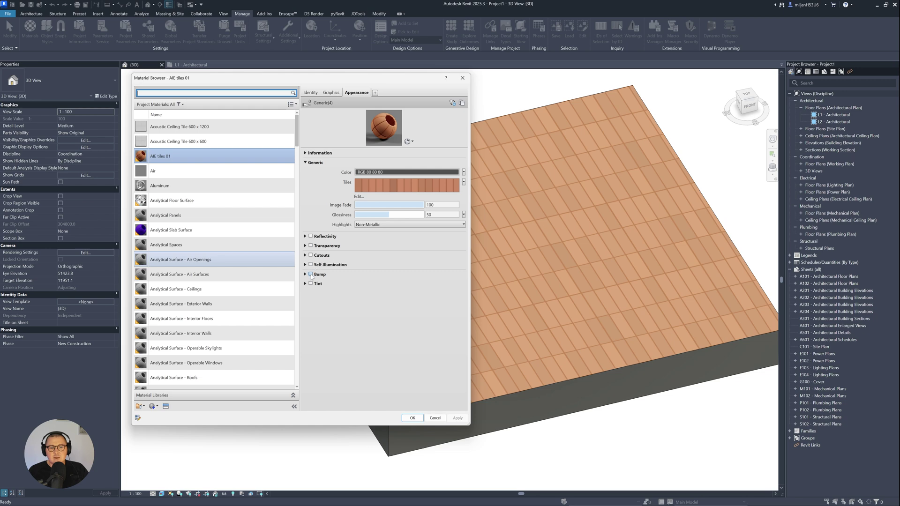
{"action": "left_click", "coordinate": [311, 275]}
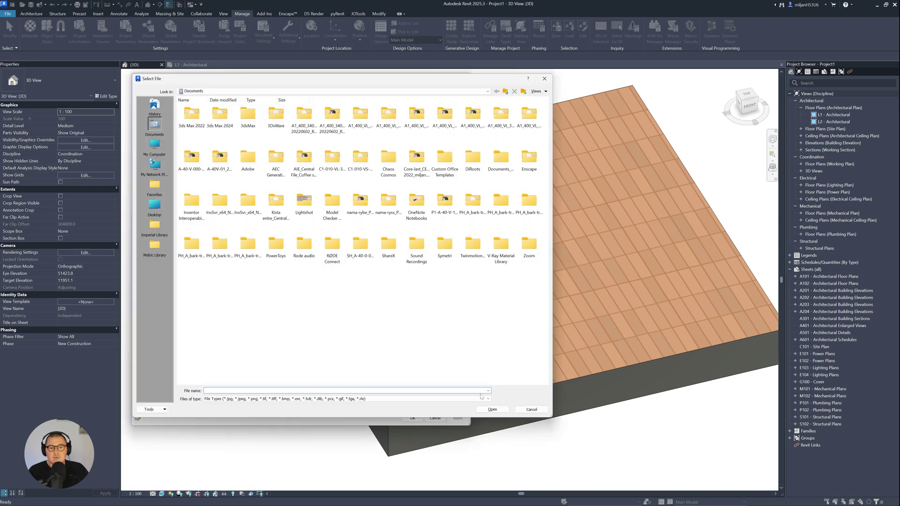
{"action": "left_click", "coordinate": [531, 410]}
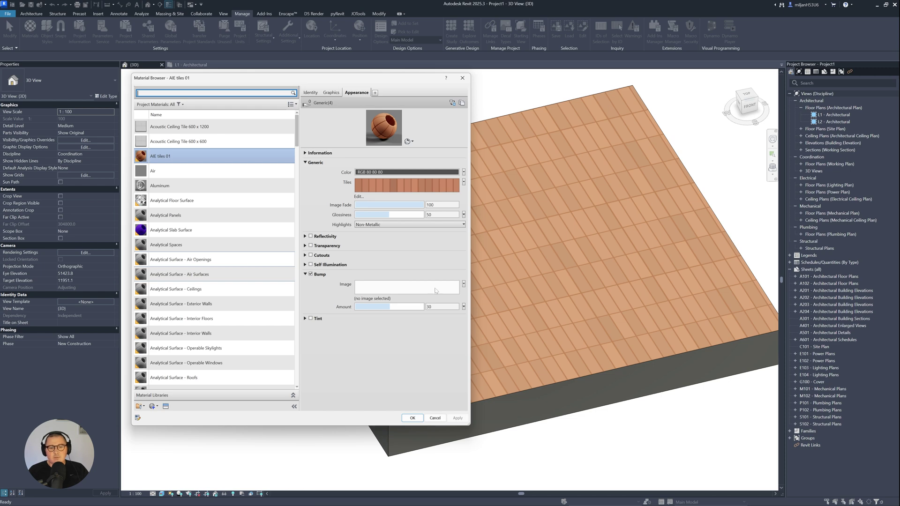
{"action": "left_click", "coordinate": [464, 284]}
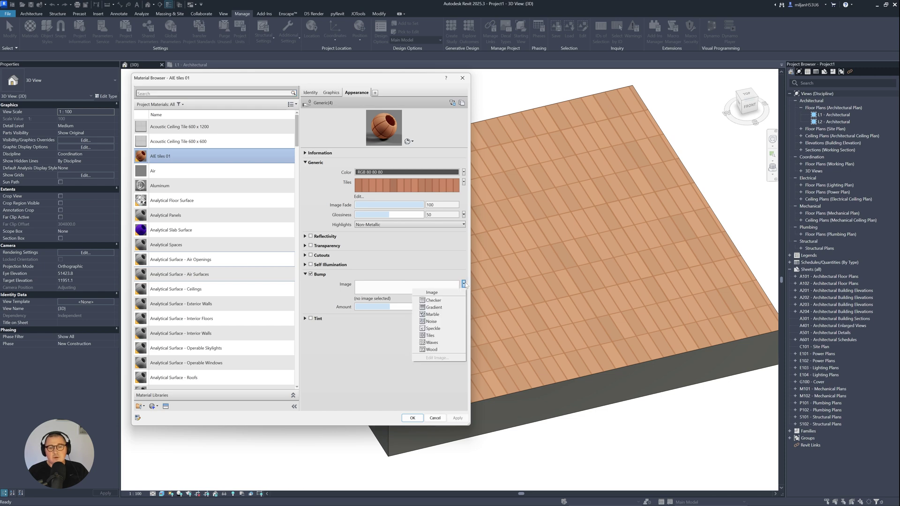
{"action": "left_click", "coordinate": [442, 336]}
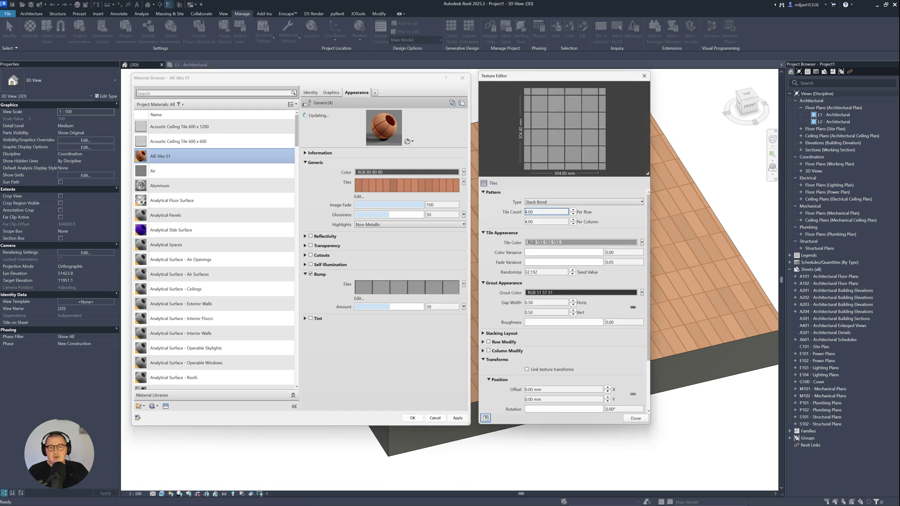
- Set the bump texture's tile count to 10 per row and 3 per column
{"action": "double_click", "coordinate": [546, 212]}
{"action": "type", "text": "10"}
{"action": "key", "text": "Tab"}
{"action": "type", "text": "3"}
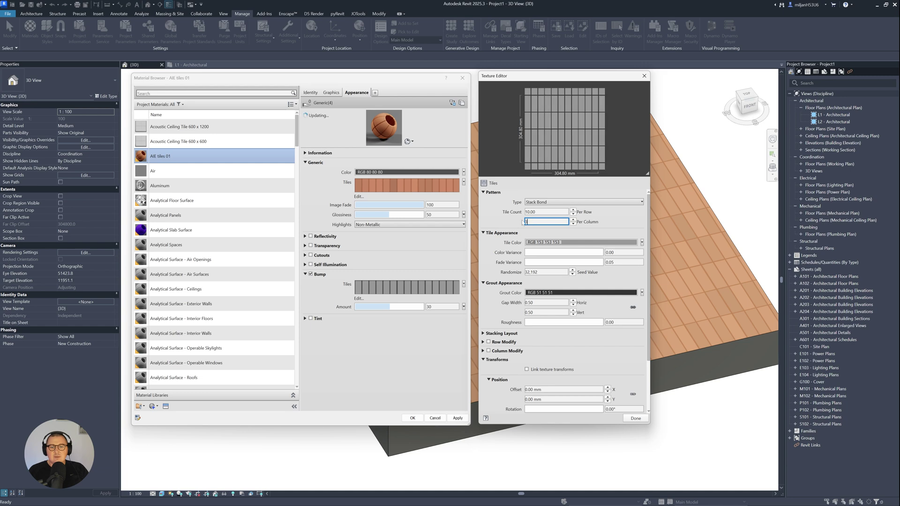
{"action": "key", "text": "Tab"}
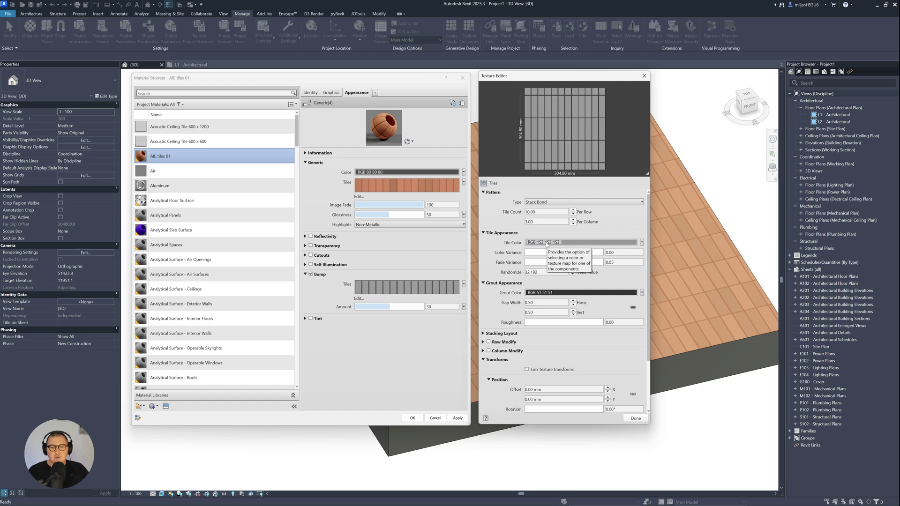
- Make the bump texture's tile color white (RGB 255 255 255) and its grout color black (RGB 0 0 0), and accept the material changes
{"action": "left_click", "coordinate": [546, 243]}
{"action": "left_click", "coordinate": [555, 240]}
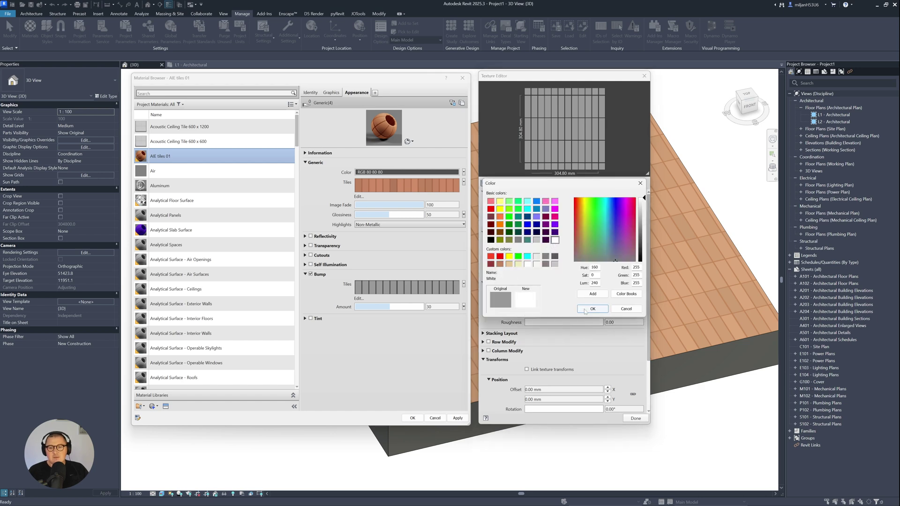
{"action": "left_click", "coordinate": [592, 309]}
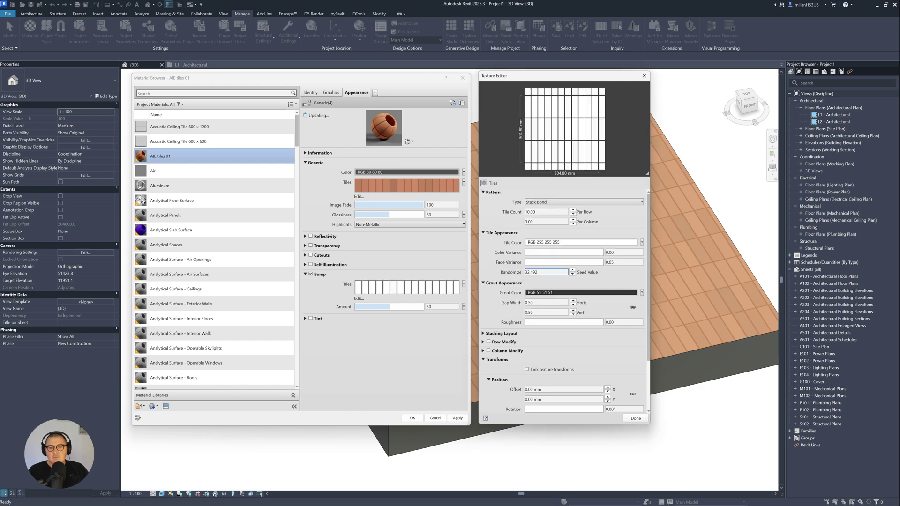
{"action": "left_click", "coordinate": [532, 293]}
{"action": "left_click", "coordinate": [491, 240]}
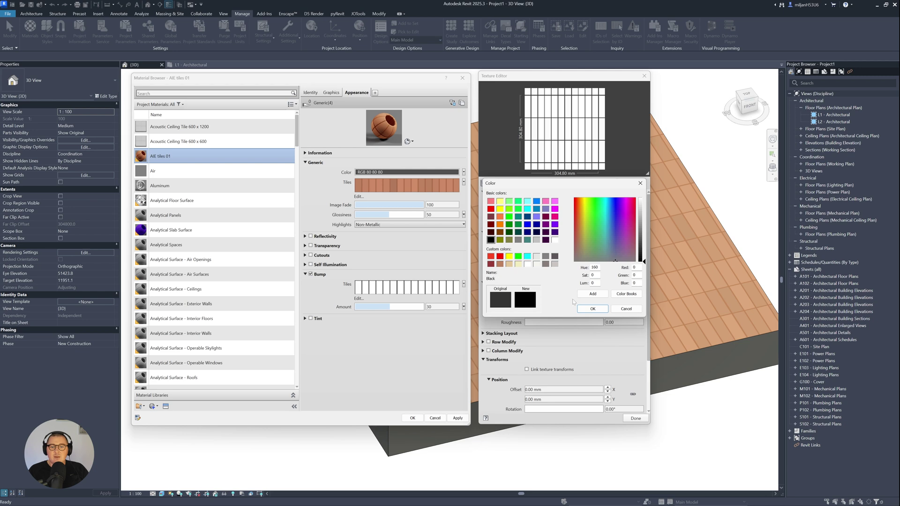
{"action": "left_click", "coordinate": [593, 309]}
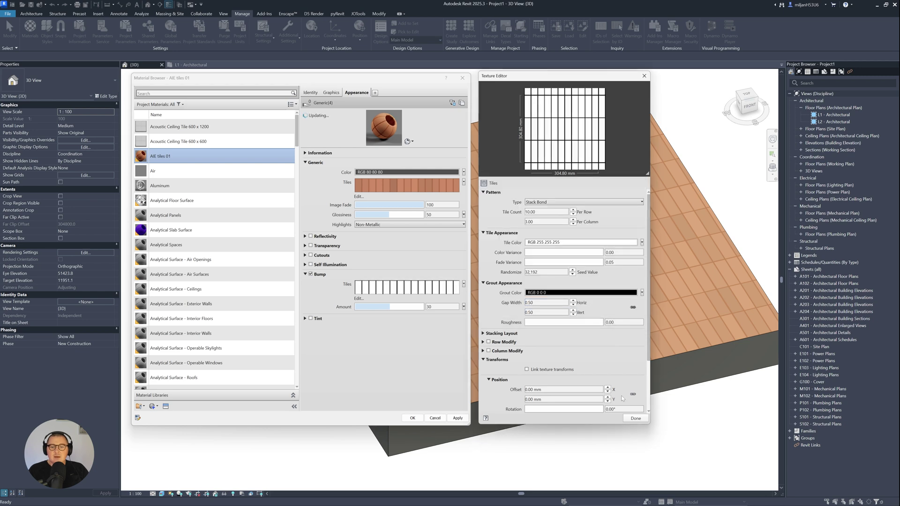
{"action": "left_click", "coordinate": [636, 418]}
{"action": "left_click", "coordinate": [413, 418]}
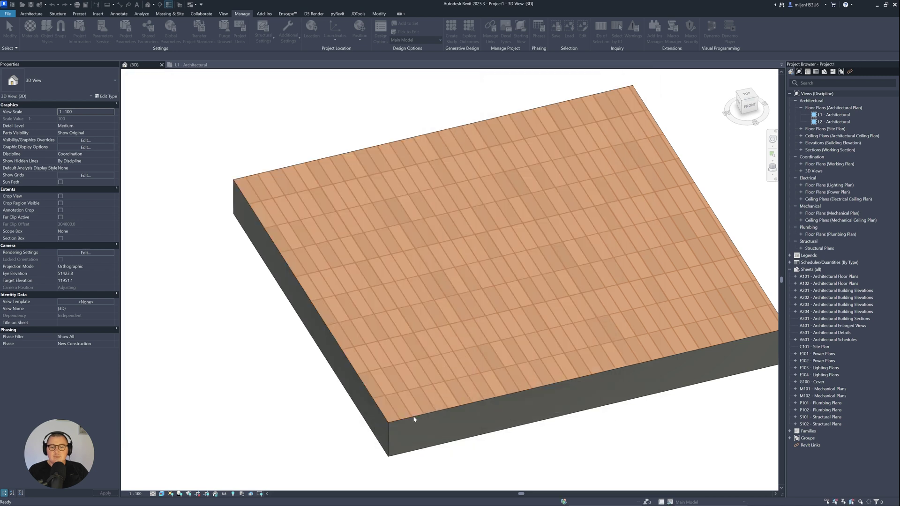
- Examine how the bump lines fall on the slab's tiles and check the sample size of the AIE tiles 01 color texture
{"action": "scroll", "coordinate": [385, 424], "scroll_direction": "up", "scroll_amount": 6}
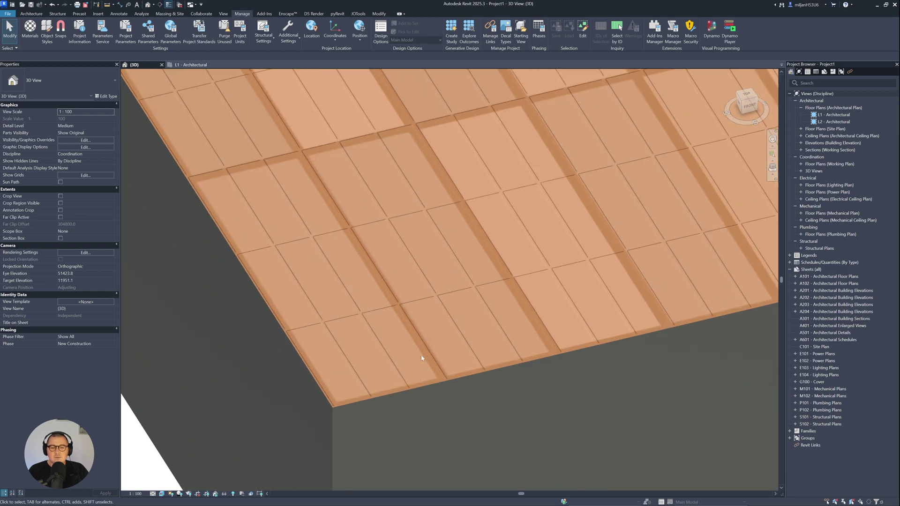
{"action": "middle_click_drag", "start_coordinate": [422, 358], "coordinate": [422, 405]}
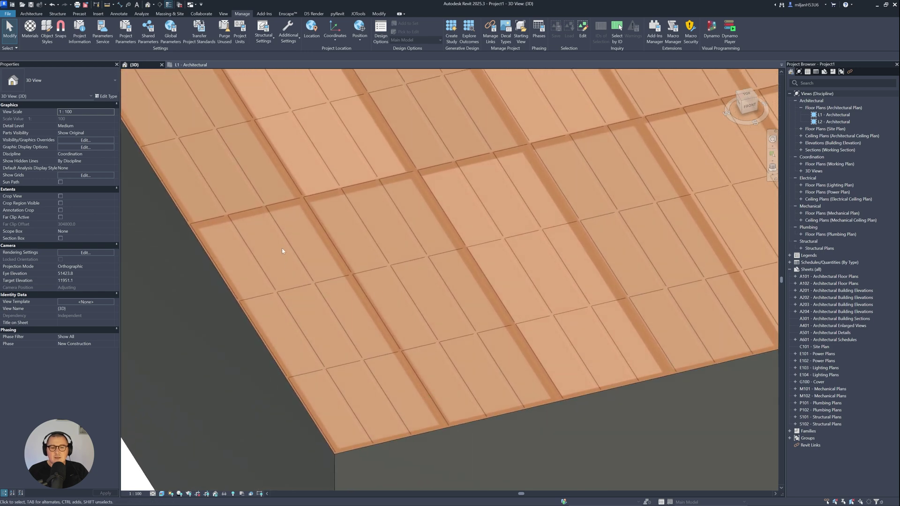
{"action": "scroll", "coordinate": [374, 394], "scroll_direction": "up", "scroll_amount": 3}
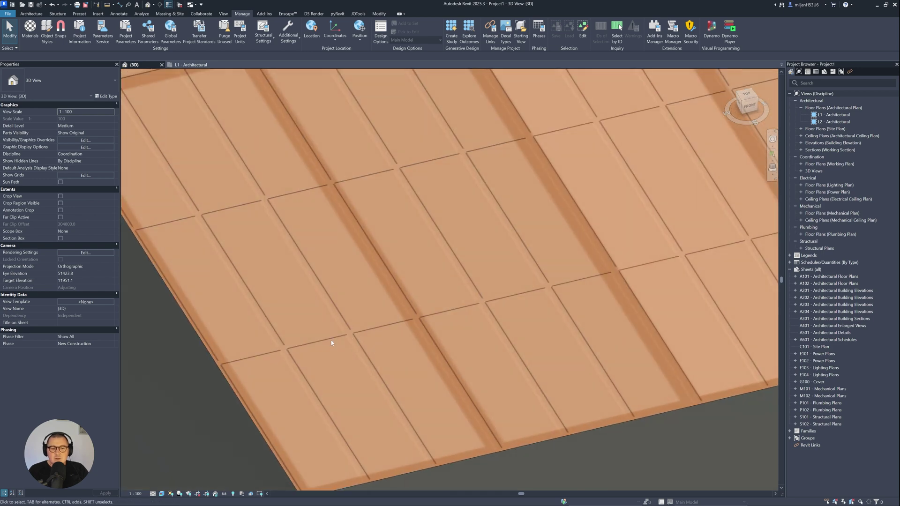
{"action": "scroll", "coordinate": [432, 314], "scroll_direction": "down", "scroll_amount": 3}
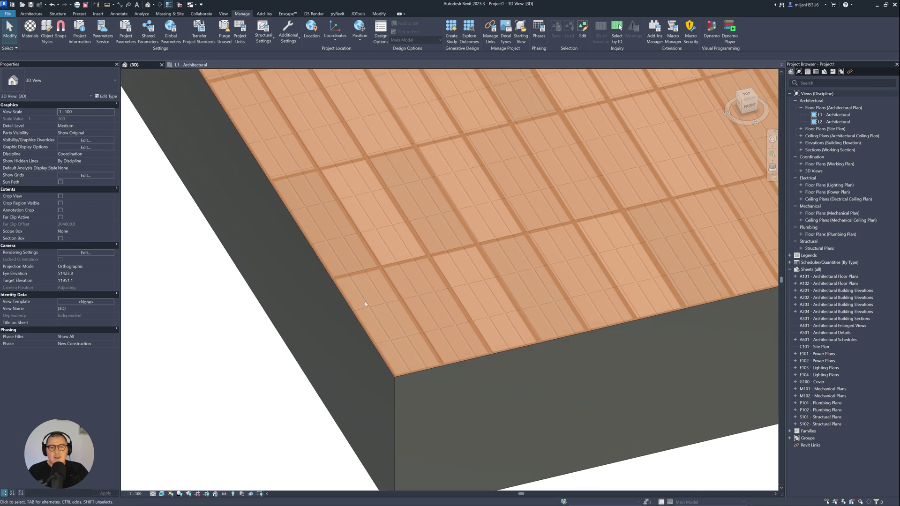
{"action": "scroll", "coordinate": [375, 305], "scroll_direction": "down", "scroll_amount": 2}
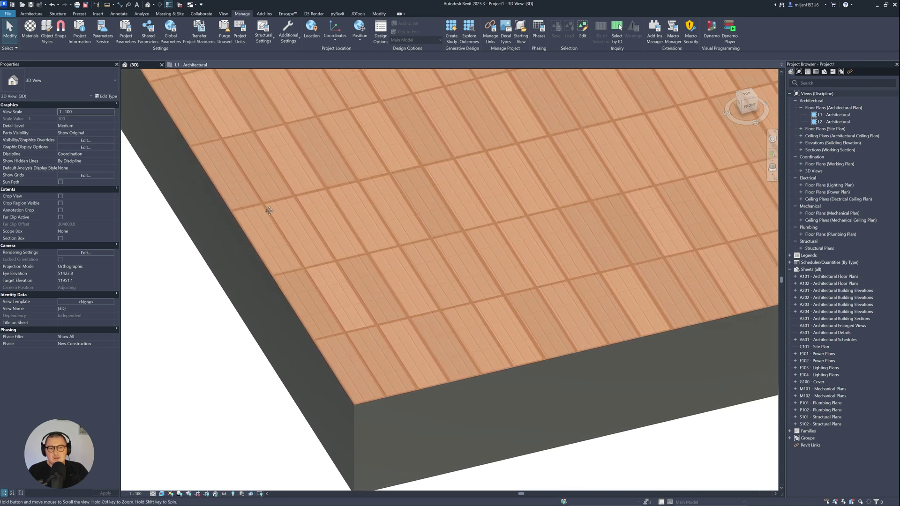
{"action": "middle_click_drag", "start_coordinate": [270, 205], "coordinate": [314, 216]}
{"action": "left_click", "coordinate": [30, 29]}
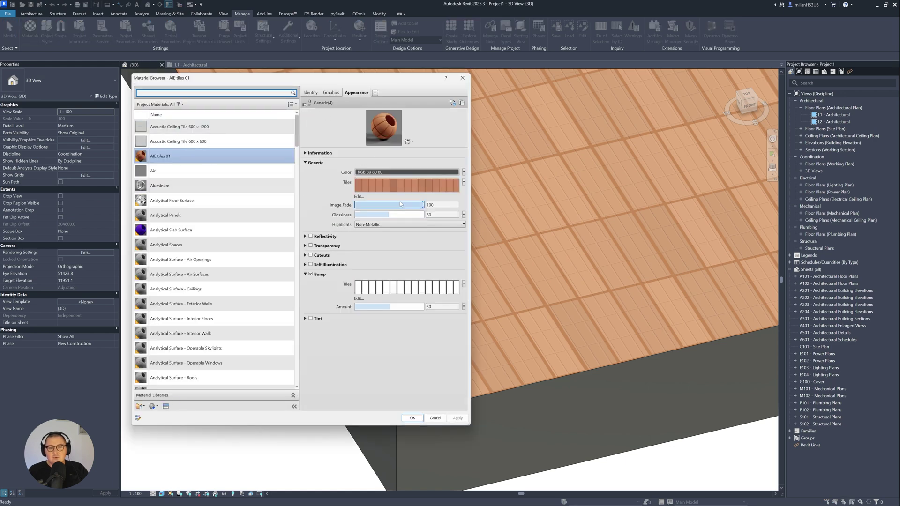
{"action": "left_click", "coordinate": [406, 186]}
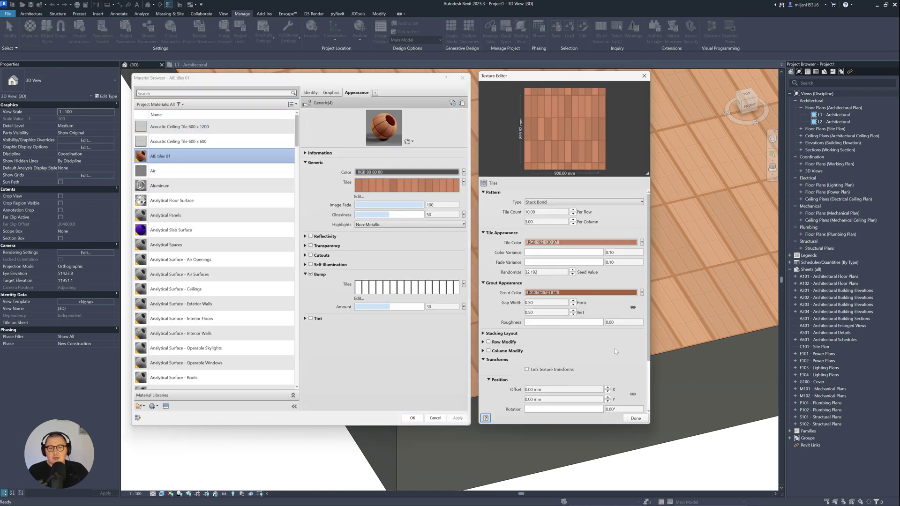
{"action": "scroll", "coordinate": [615, 351], "scroll_direction": "down", "scroll_amount": 3}
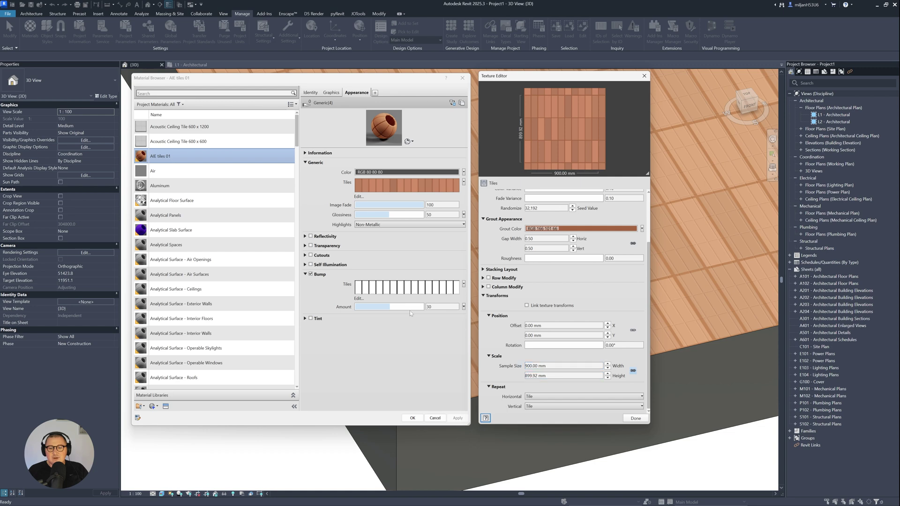
- Set the bump texture's sample size to 900 mm width and 900 mm height, and apply the change to the material
{"action": "left_click", "coordinate": [383, 288]}
{"action": "scroll", "coordinate": [608, 361], "scroll_direction": "down", "scroll_amount": 2}
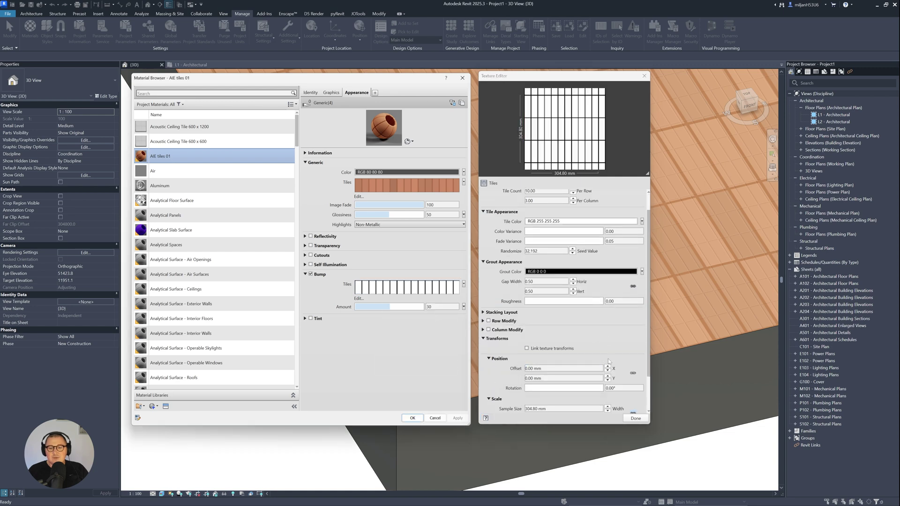
{"action": "scroll", "coordinate": [608, 360], "scroll_direction": "down", "scroll_amount": 1}
{"action": "left_click", "coordinate": [562, 387]}
{"action": "type", "text": "6"}
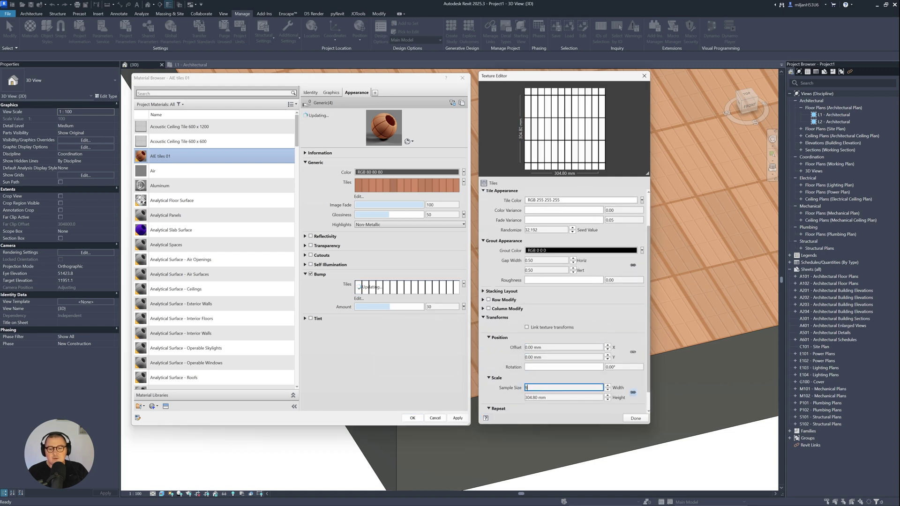
{"action": "type", "text": "00"}
{"action": "key", "text": "Tab"}
{"action": "type", "text": "900"}
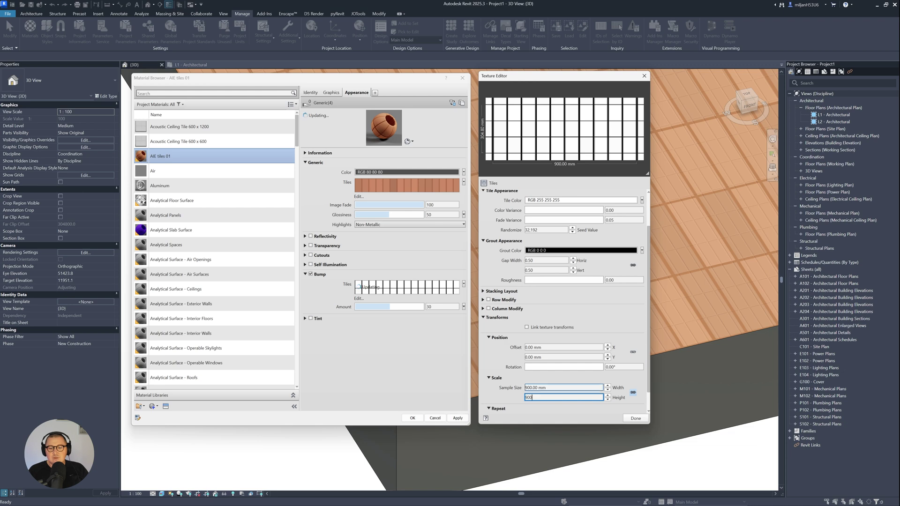
{"action": "key", "text": "Tab"}
{"action": "left_click", "coordinate": [635, 418]}
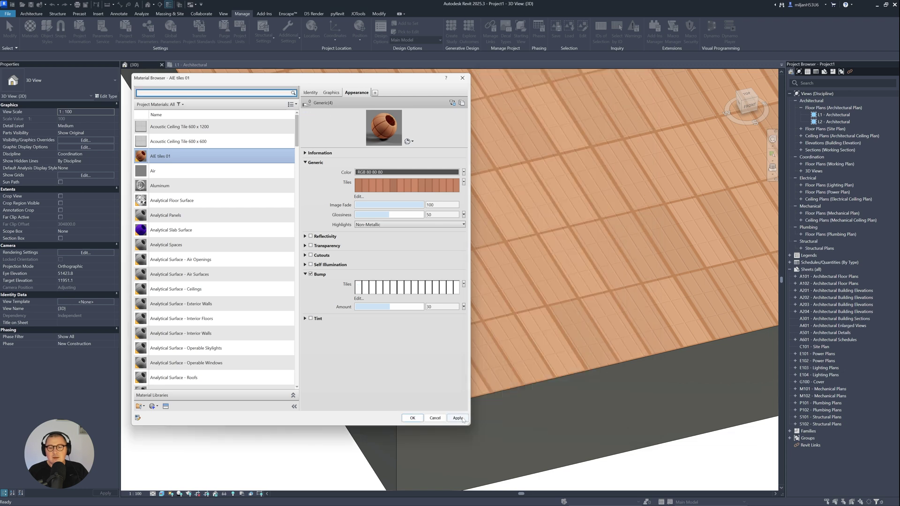
{"action": "left_click", "coordinate": [458, 418]}
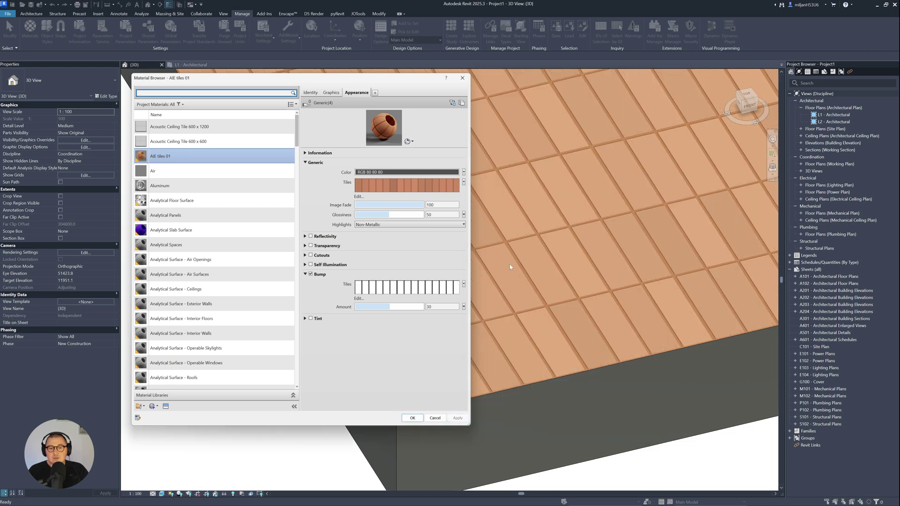
- Set the grout gap width of the color tile texture to 0.25 both horizontally and vertically
{"action": "left_click", "coordinate": [402, 187]}
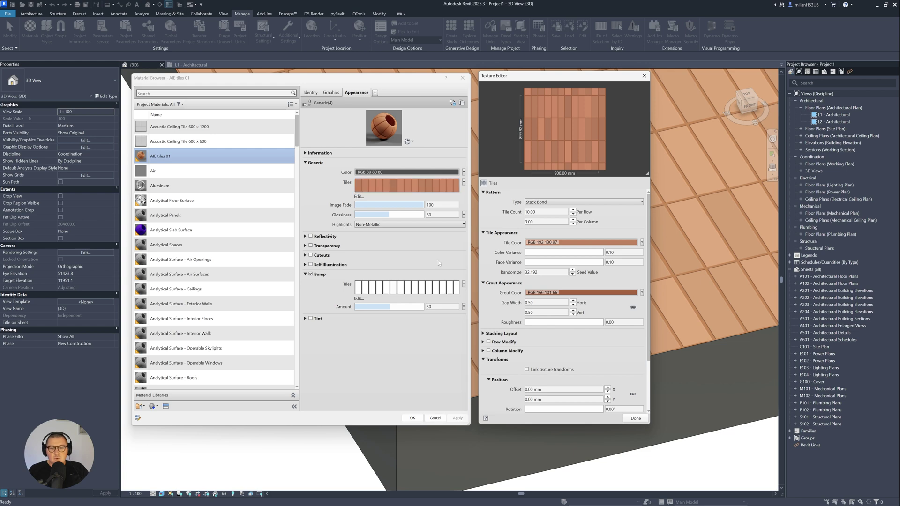
{"action": "double_click", "coordinate": [530, 303]}
{"action": "type", "text": ".25"}
{"action": "key", "text": "Return"}
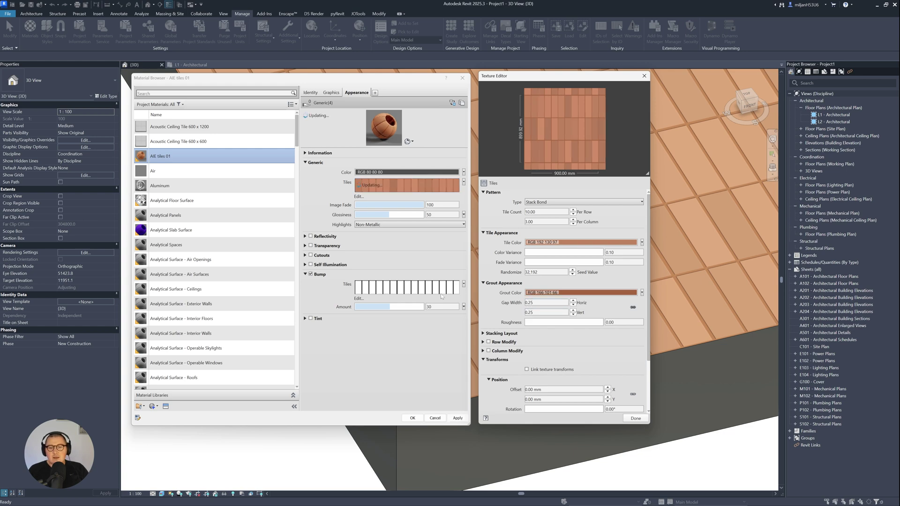
- Set the bump texture's grout gap width to 0.25 horizontally and vertically, and accept the material changes
{"action": "left_click", "coordinate": [441, 296]}
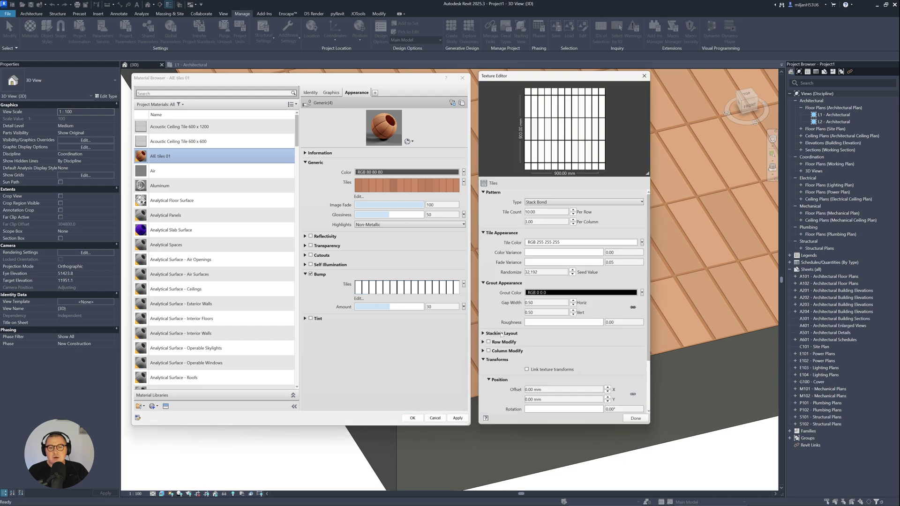
{"action": "scroll", "coordinate": [517, 399], "scroll_direction": "down", "scroll_amount": 3}
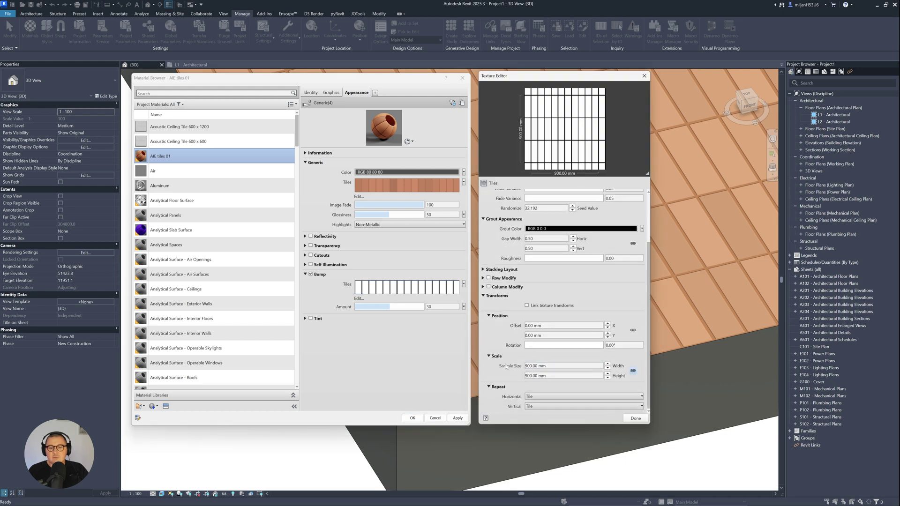
{"action": "double_click", "coordinate": [529, 239]}
{"action": "type", "text": "0.25"}
{"action": "key", "text": "Tab"}
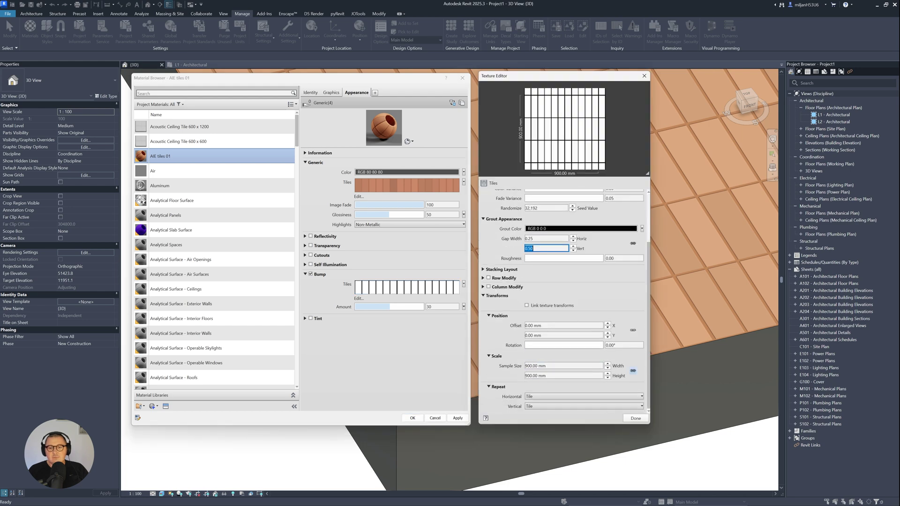
{"action": "key", "text": "BackSpace"}
{"action": "type", "text": ".250"}
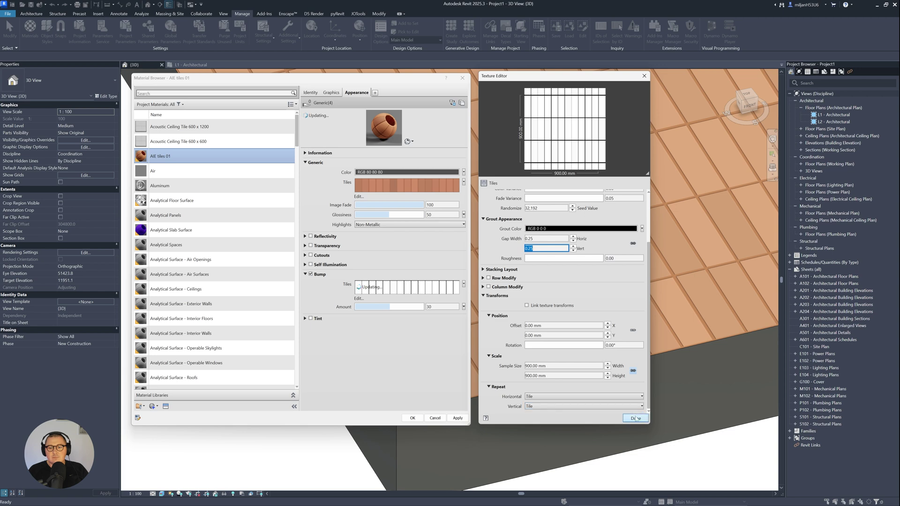
{"action": "left_click", "coordinate": [636, 418]}
{"action": "left_click", "coordinate": [457, 417]}
{"action": "left_click", "coordinate": [412, 418]}
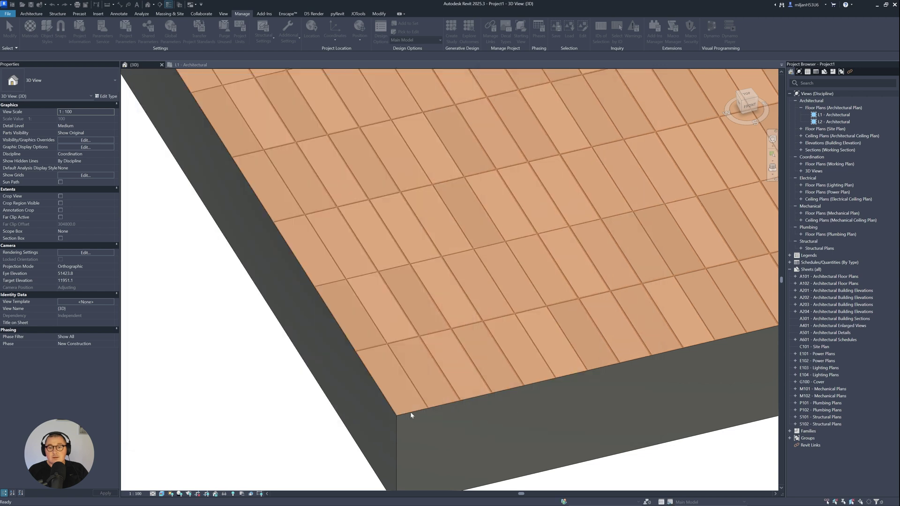
- Examine the grout relief on the slab up close and switch the 3D view's visual style to Textures to see the whole slab
{"action": "scroll", "coordinate": [354, 387], "scroll_direction": "up", "scroll_amount": 4}
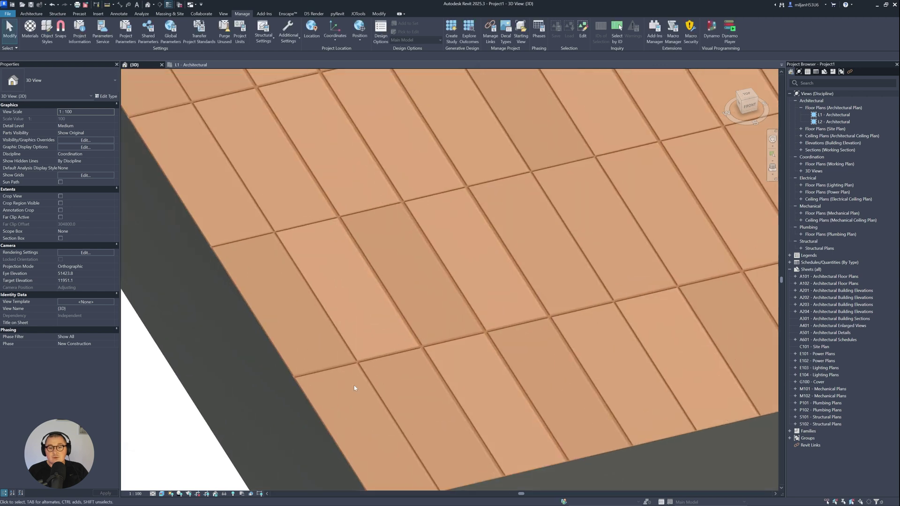
{"action": "left_click", "coordinate": [161, 494]}
{"action": "left_click", "coordinate": [181, 474]}
{"action": "scroll", "coordinate": [329, 372], "scroll_direction": "down", "scroll_amount": 6}
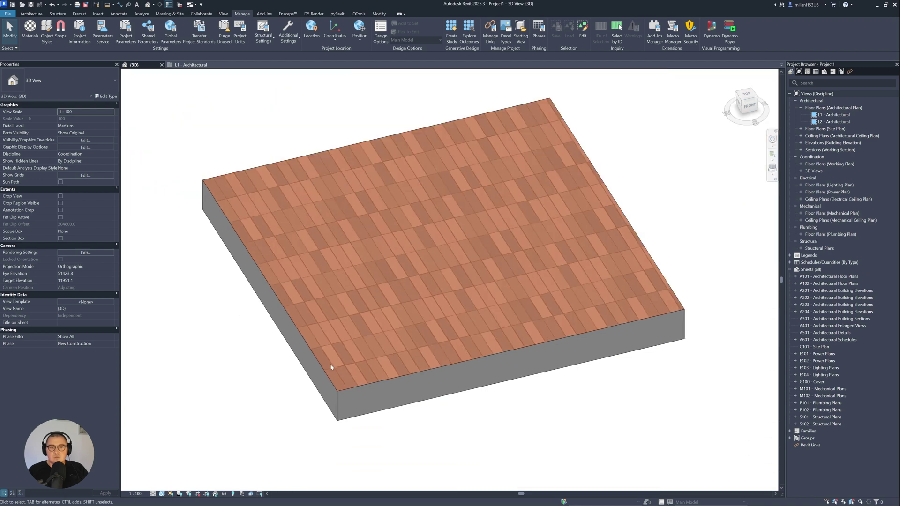
{"action": "middle_click_drag", "start_coordinate": [434, 290], "coordinate": [425, 339], "text": "shift"}
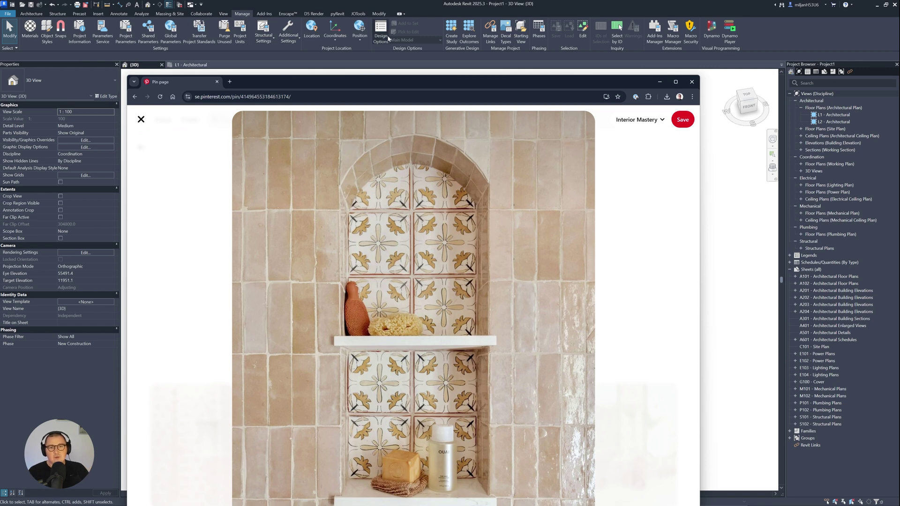
- Return from the browser's reference image to Revit and copy the floor slab 4500 mm to the right in the L1 - Architectural plan
{"action": "left_click", "coordinate": [419, 8]}
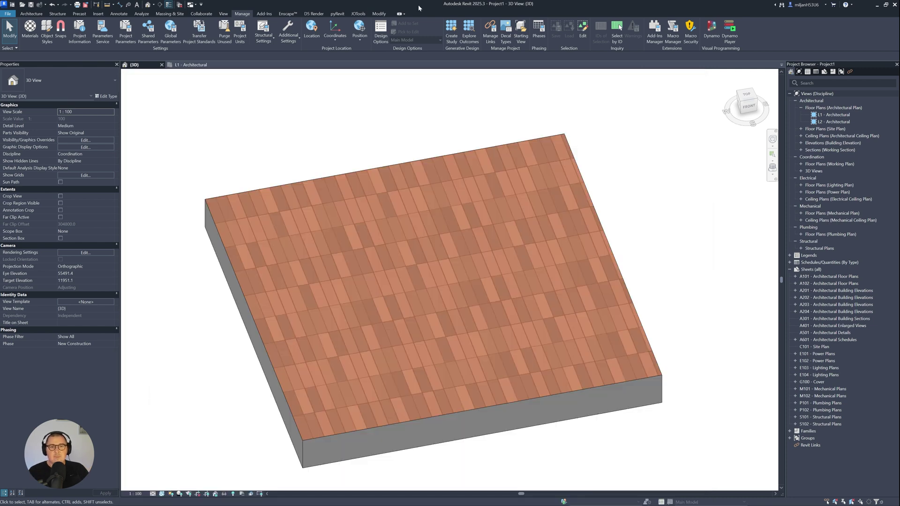
{"action": "left_click", "coordinate": [190, 65]}
{"action": "scroll", "coordinate": [343, 211], "scroll_direction": "up", "scroll_amount": 2}
{"action": "left_click", "coordinate": [329, 189]}
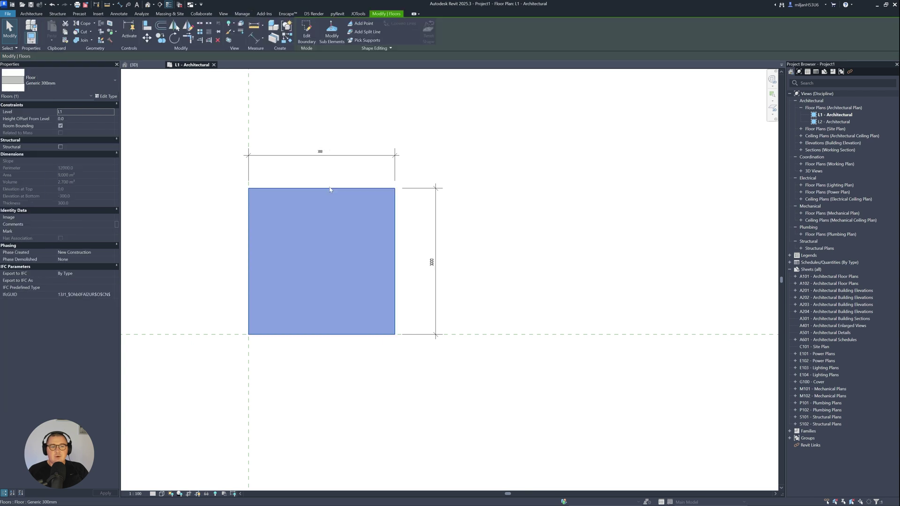
{"action": "key", "text": "m"}
{"action": "key", "text": "v"}
{"action": "left_click", "coordinate": [249, 188]}
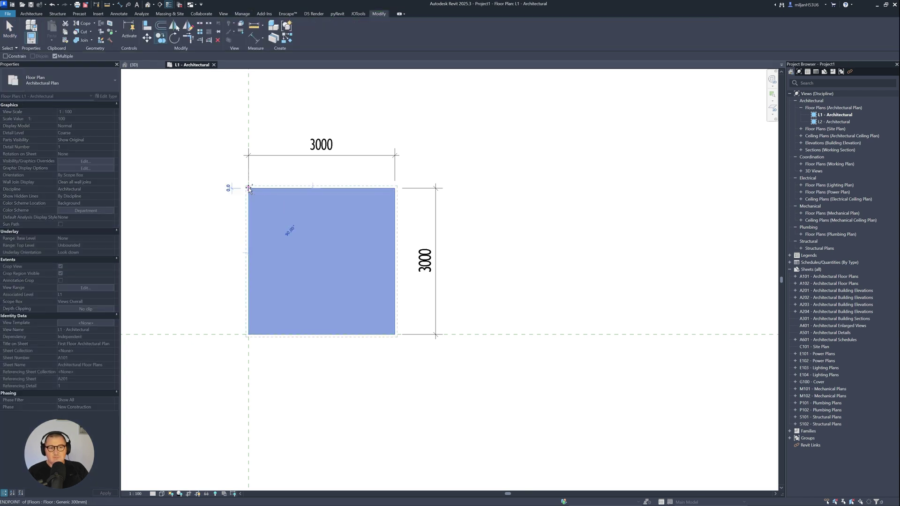
{"action": "type", "text": "45"}
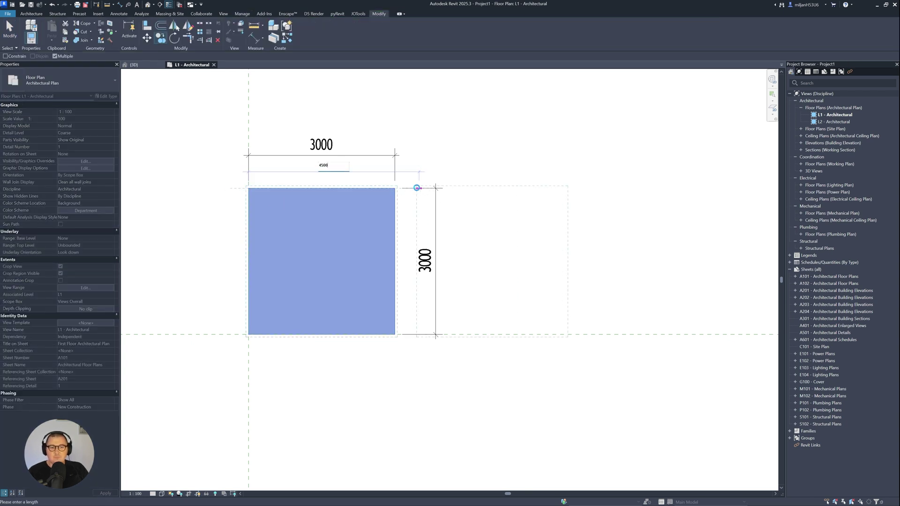
{"action": "type", "text": "00"}
{"action": "key", "text": "Return"}
{"action": "left_click", "coordinate": [9, 29]}
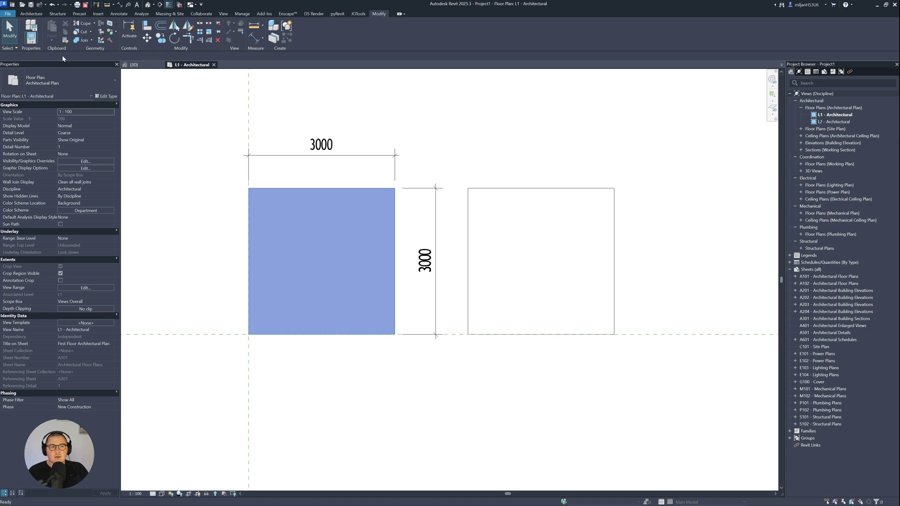
- In the 3D view, duplicate the AIE tiles 01 material together with its assets and name the copy AIE tiles 02
{"action": "left_click", "coordinate": [125, 65]}
{"action": "scroll", "coordinate": [520, 225], "scroll_direction": "down", "scroll_amount": 3}
{"action": "scroll", "coordinate": [442, 282], "scroll_direction": "up", "scroll_amount": 4}
{"action": "middle_click_drag", "start_coordinate": [442, 281], "coordinate": [448, 215], "text": "shift"}
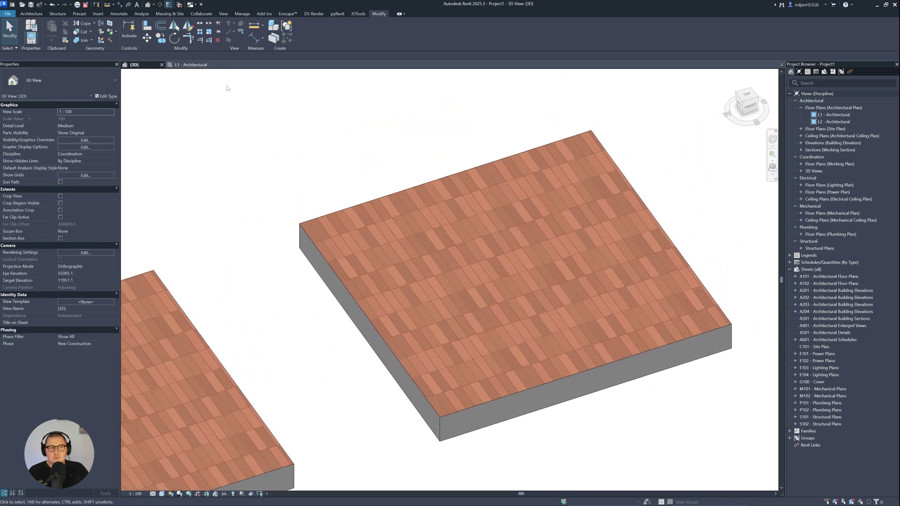
{"action": "left_click", "coordinate": [242, 13]}
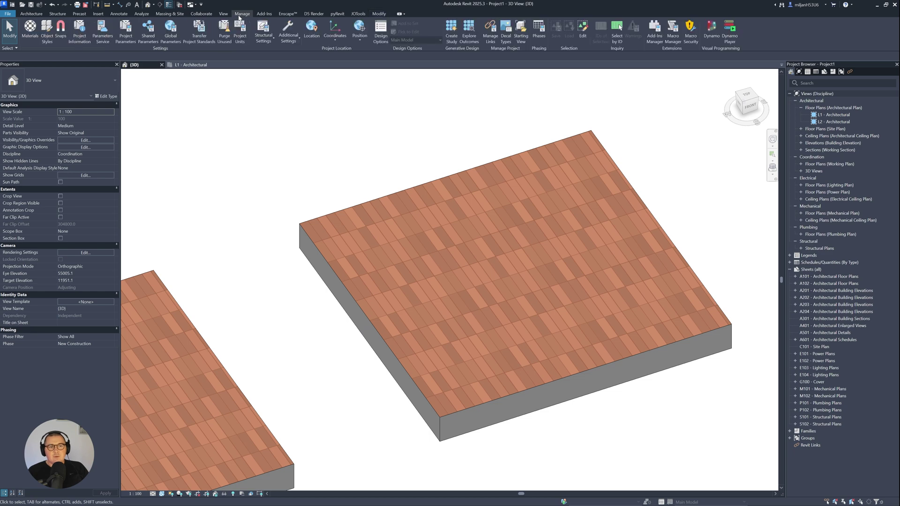
{"action": "left_click", "coordinate": [30, 28]}
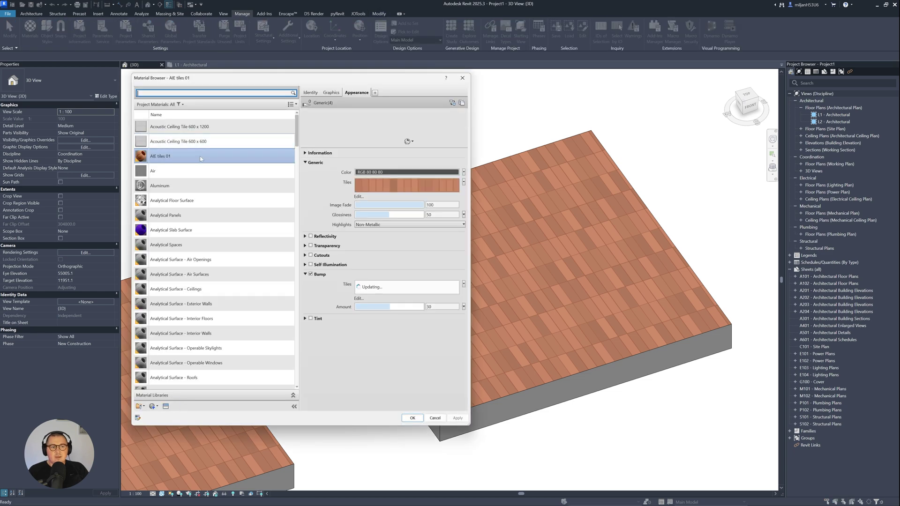
{"action": "scroll", "coordinate": [187, 366], "scroll_direction": "down", "scroll_amount": 1}
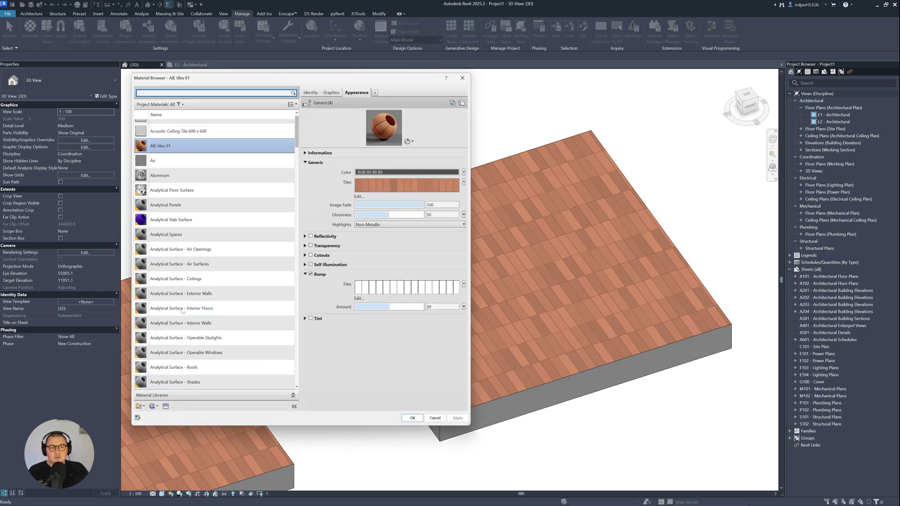
{"action": "right_click", "coordinate": [166, 149]}
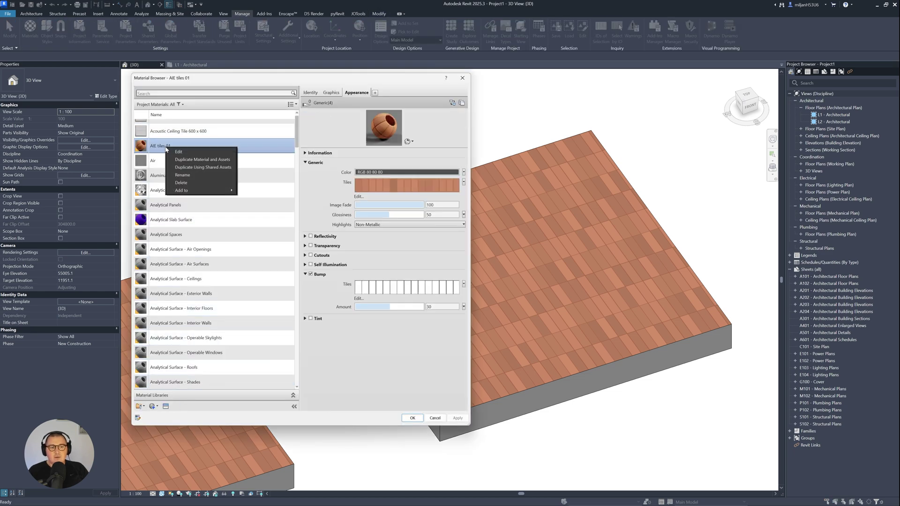
{"action": "left_click", "coordinate": [196, 160]}
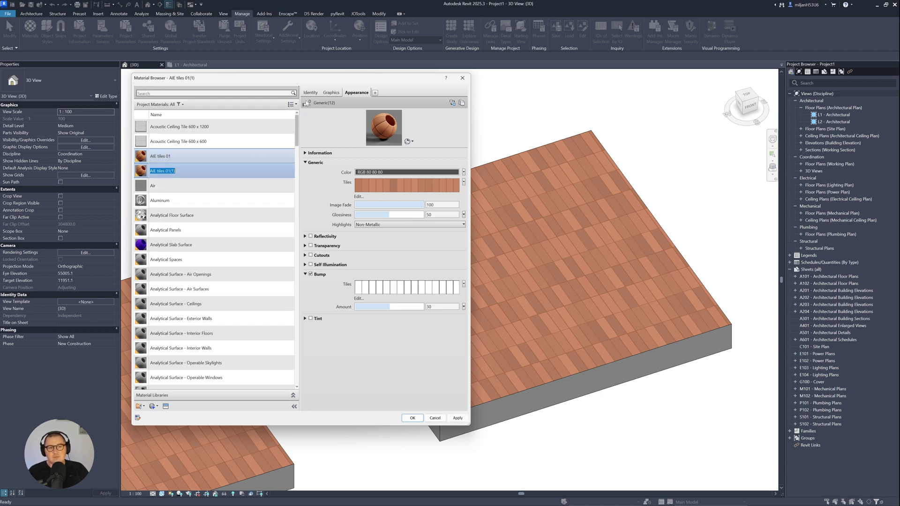
{"action": "left_click", "coordinate": [310, 93]}
{"action": "left_click", "coordinate": [370, 103]}
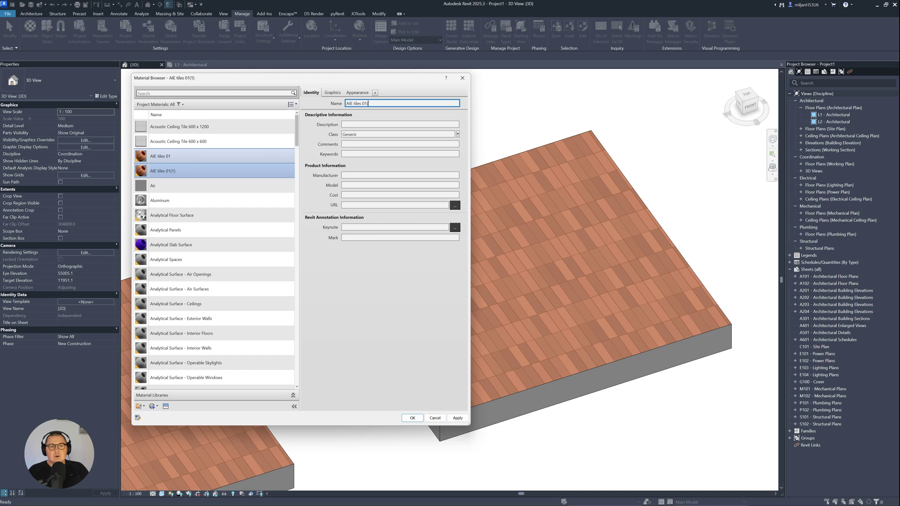
- Set the grout gap width of the AIE tiles 02 color texture to 0.5 both horizontally and vertically
{"action": "left_click", "coordinate": [362, 95]}
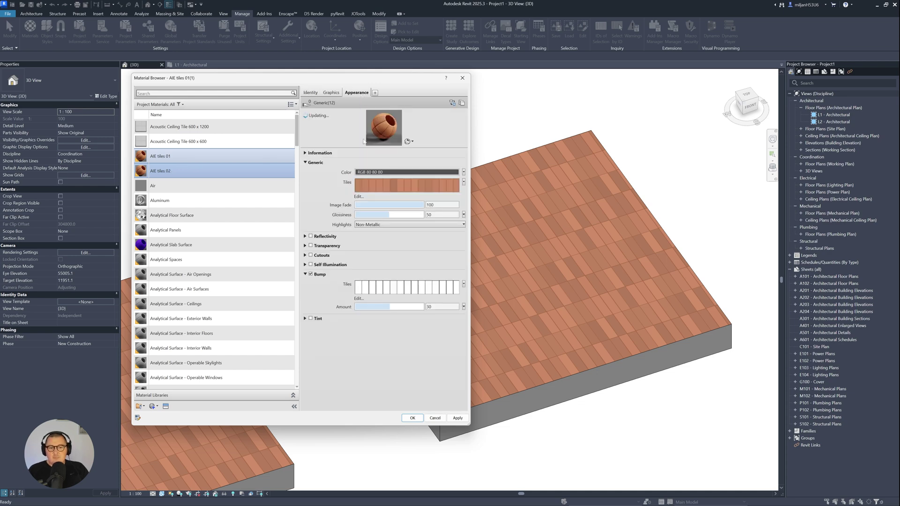
{"action": "left_click", "coordinate": [373, 188]}
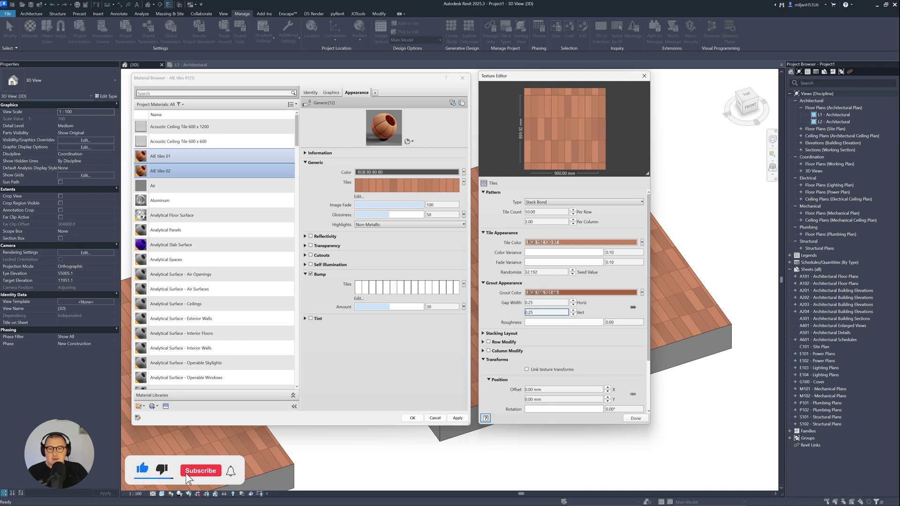
{"action": "double_click", "coordinate": [544, 302]}
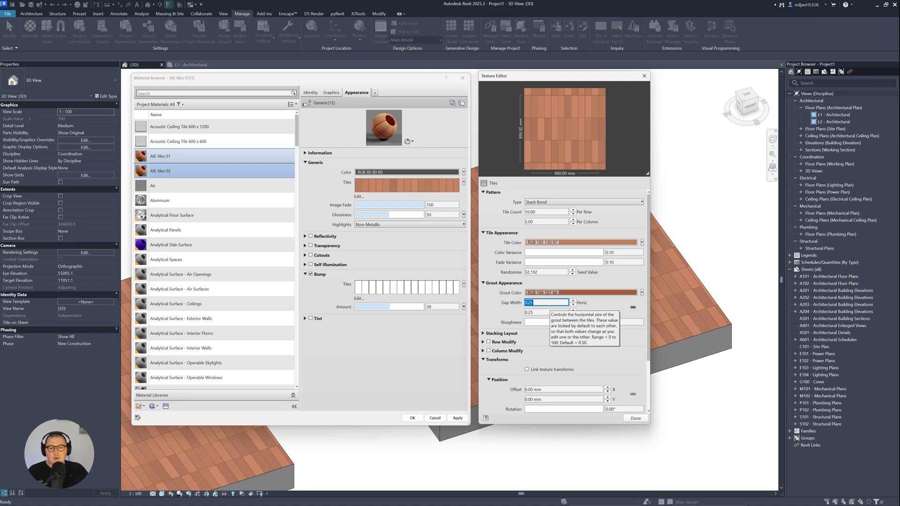
{"action": "key", "text": "Tab"}
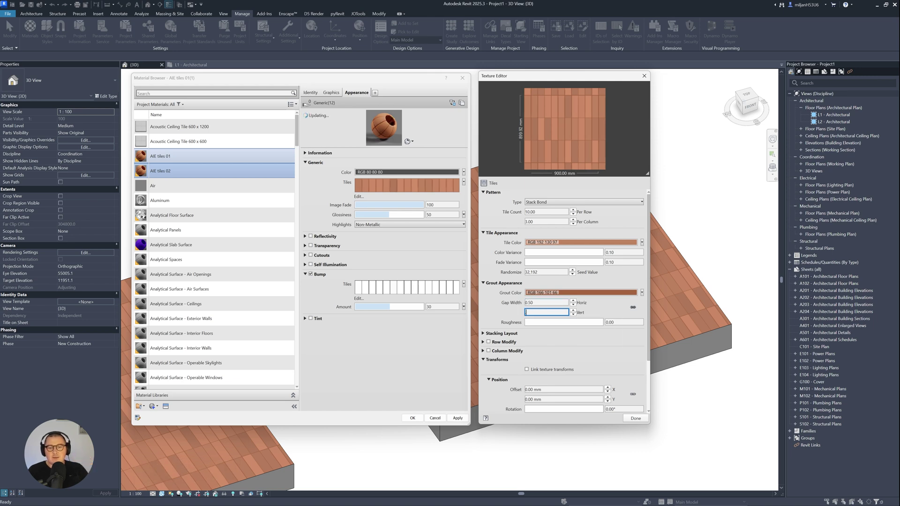
{"action": "type", "text": "5"}
{"action": "key", "text": "Tab"}
{"action": "key", "text": "Tab"}
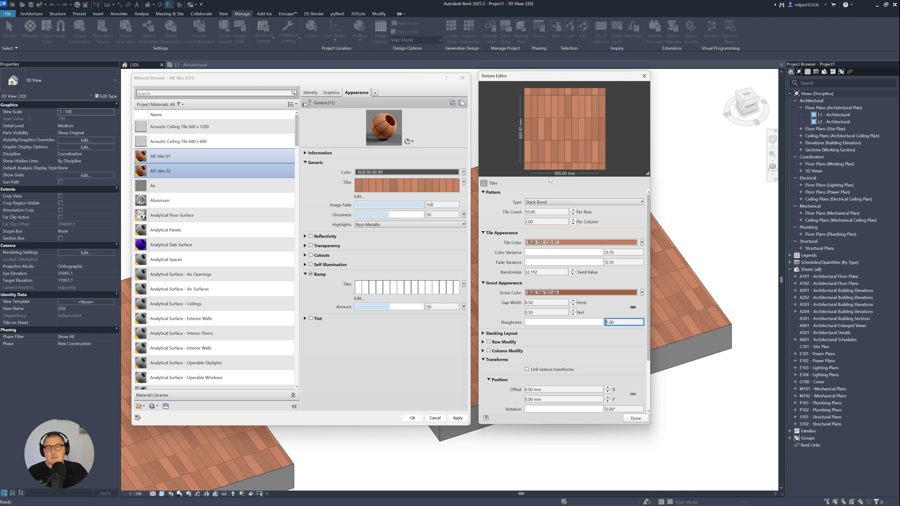
- Enlarge the texture preview, set the color texture's grout roughness to 10, and finish editing the texture
{"action": "left_click_drag", "start_coordinate": [650, 175], "coordinate": [649, 241]}
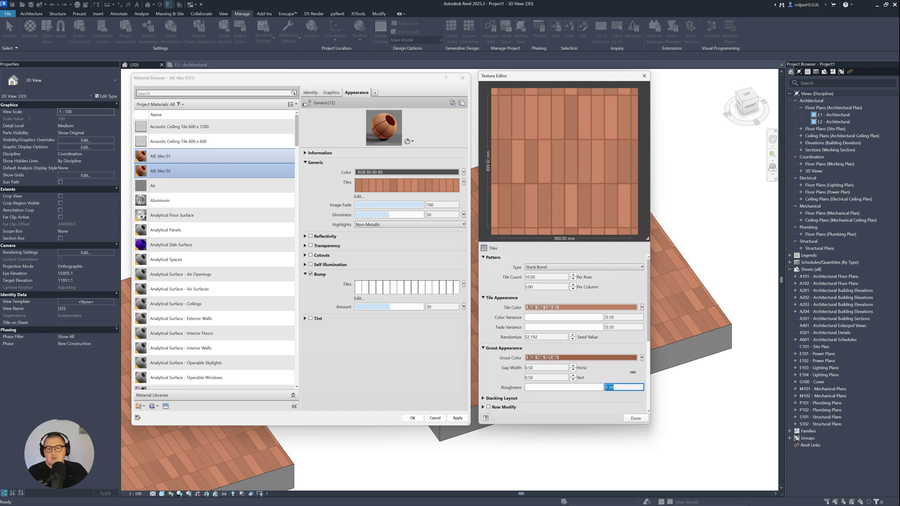
{"action": "type", "text": "5"}
{"action": "key", "text": "Return"}
{"action": "key", "text": "Return"}
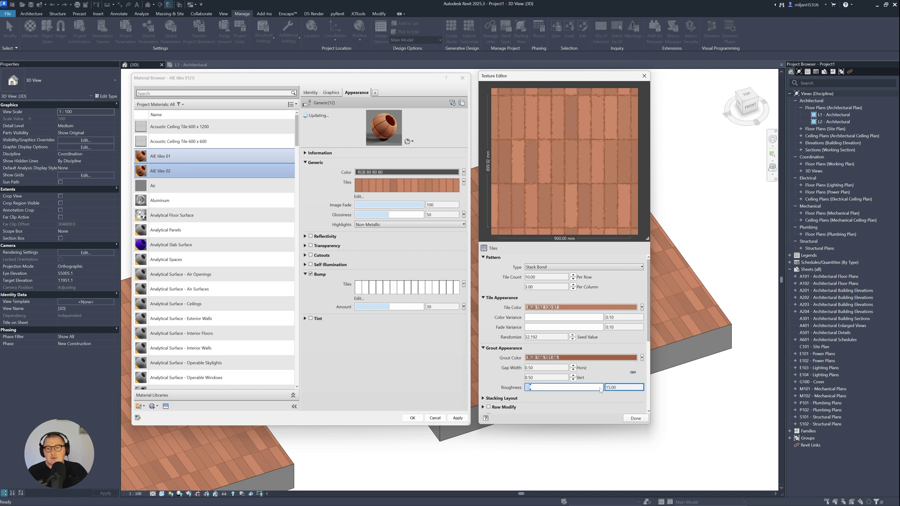
{"action": "type", "text": "10"}
{"action": "key", "text": "Return"}
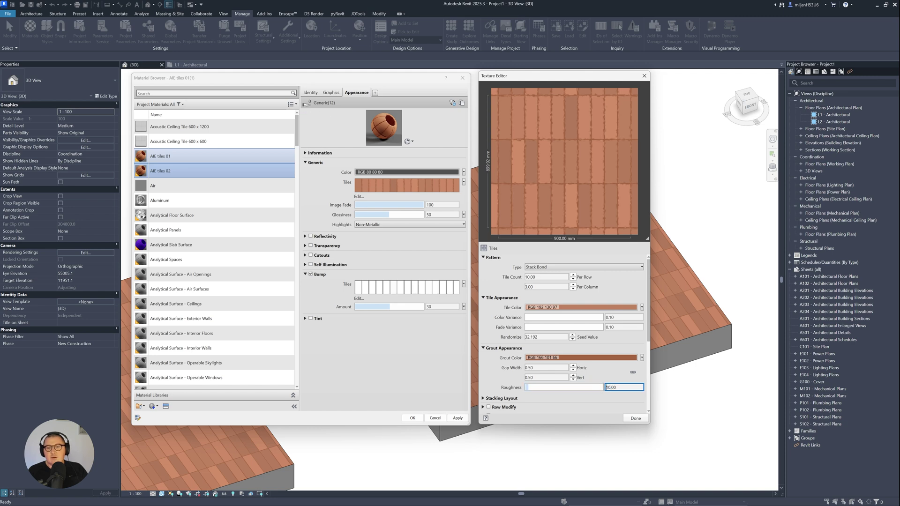
{"action": "left_click", "coordinate": [633, 419]}
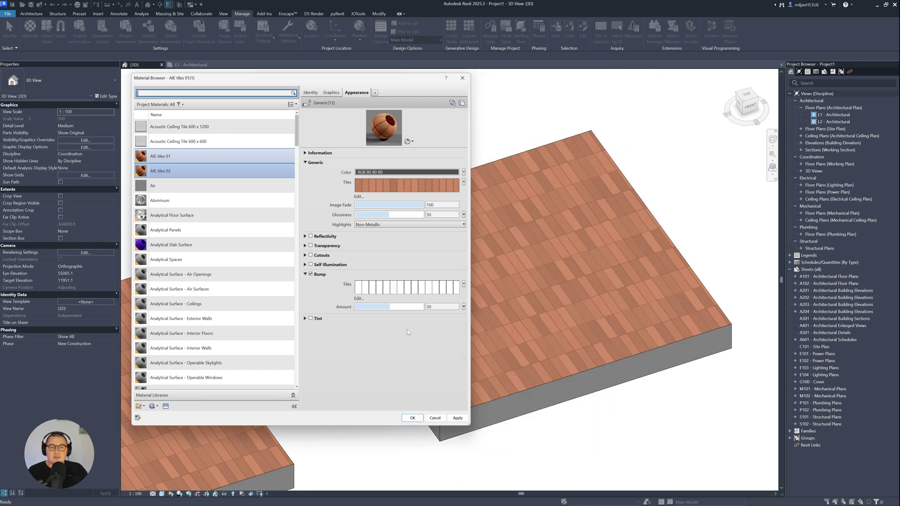
- Match the AIE tiles 02 bump texture with a grout roughness of 10 and a gap width of 0.5 in both directions
{"action": "left_click", "coordinate": [394, 288]}
{"action": "double_click", "coordinate": [610, 387]}
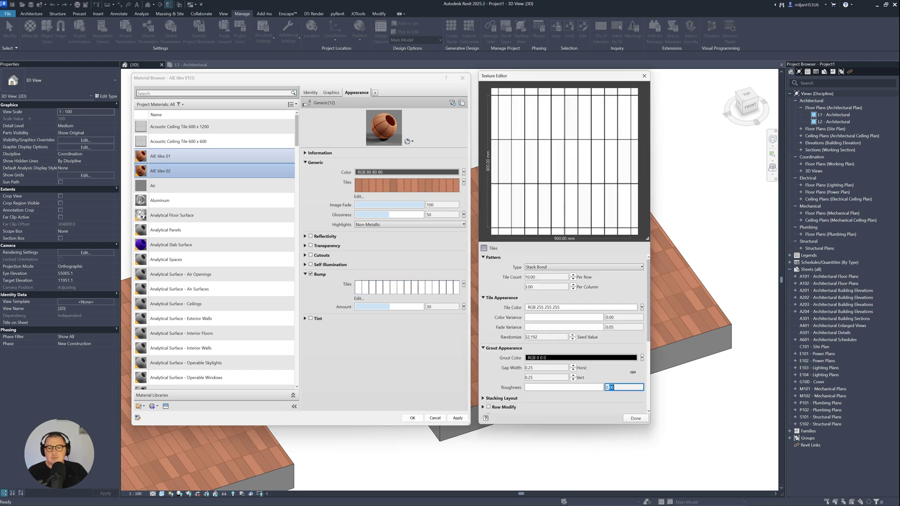
{"action": "type", "text": "10"}
{"action": "key", "text": "Tab"}
{"action": "type", "text": "0.5"}
{"action": "key", "text": "Tab"}
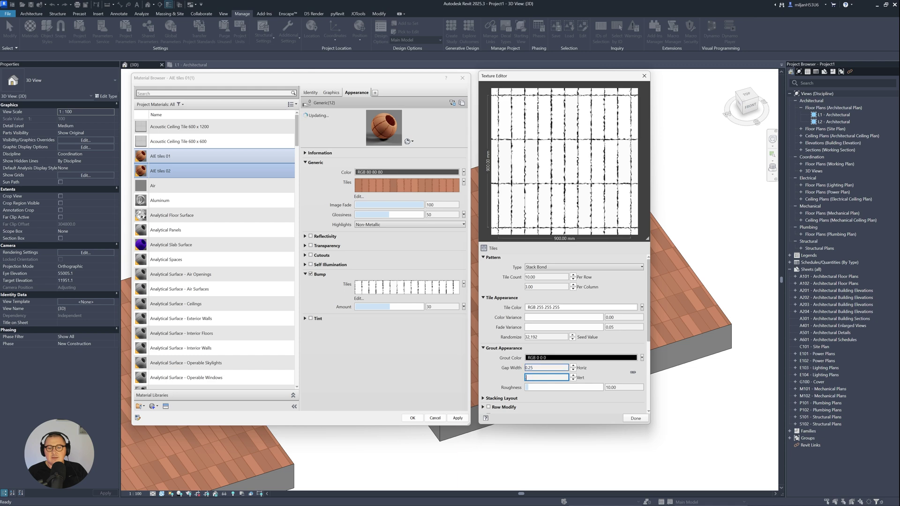
{"action": "left_click", "coordinate": [624, 420]}
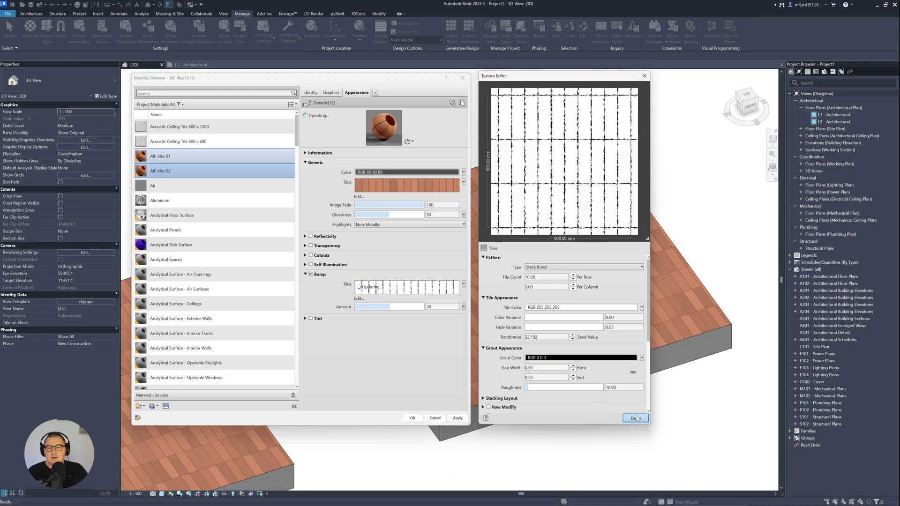
- Change the tile color of the AIE tiles 02 color texture to light gray PANTONE 14-4002 TCX, RGB 202 197 194
{"action": "left_click", "coordinate": [413, 190]}
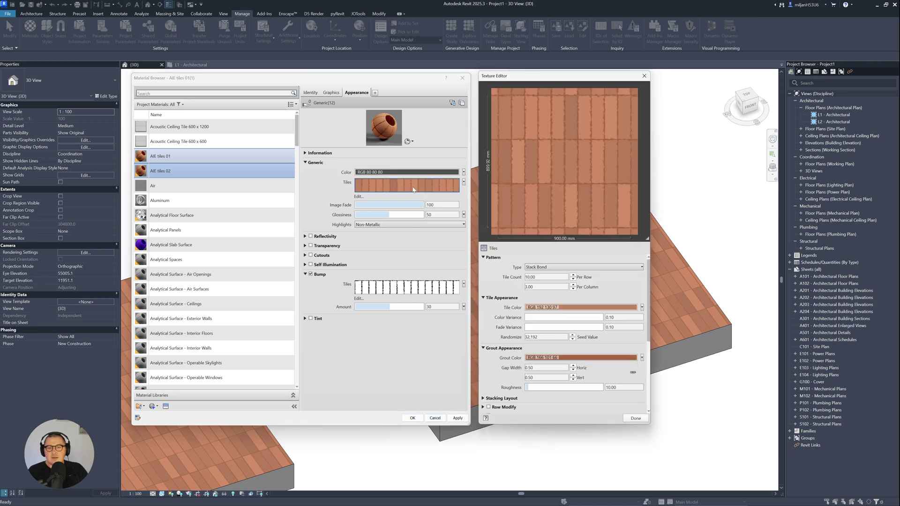
{"action": "left_click", "coordinate": [560, 310]}
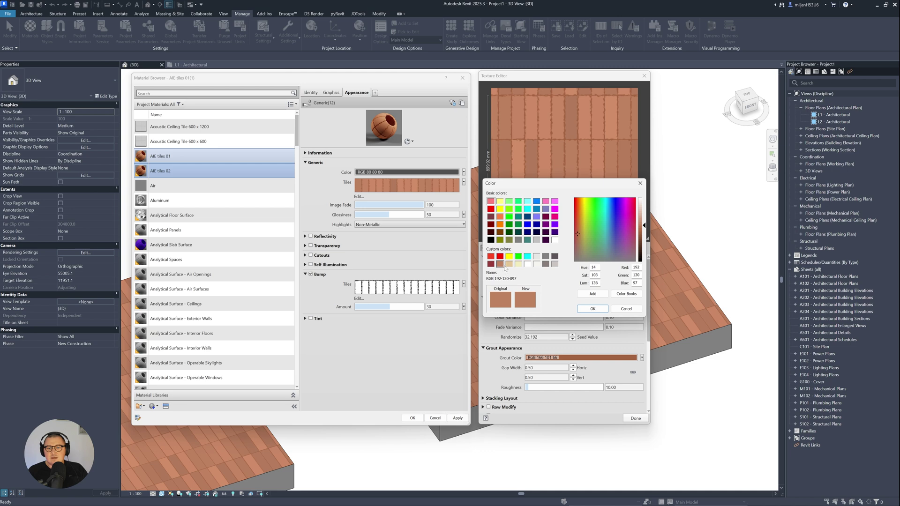
{"action": "left_click", "coordinate": [555, 264]}
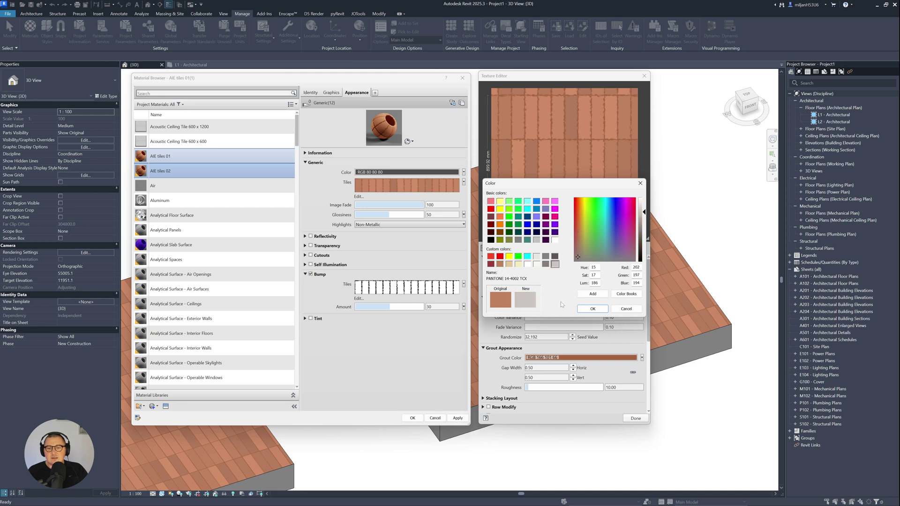
{"action": "left_click", "coordinate": [592, 309]}
- Set the color texture's grout color to the darker gray-brown custom color RGB 138 126 120 and accept the material changes
{"action": "left_click", "coordinate": [581, 357]}
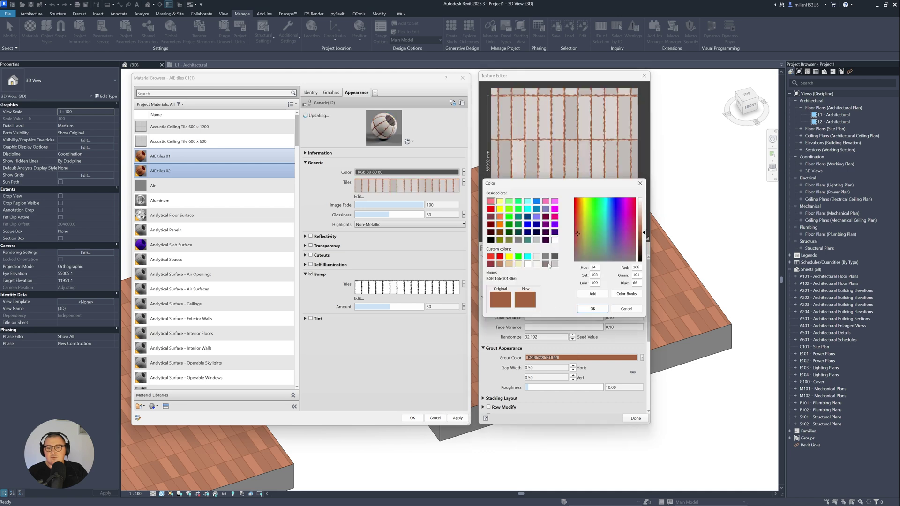
{"action": "left_click", "coordinate": [546, 257]}
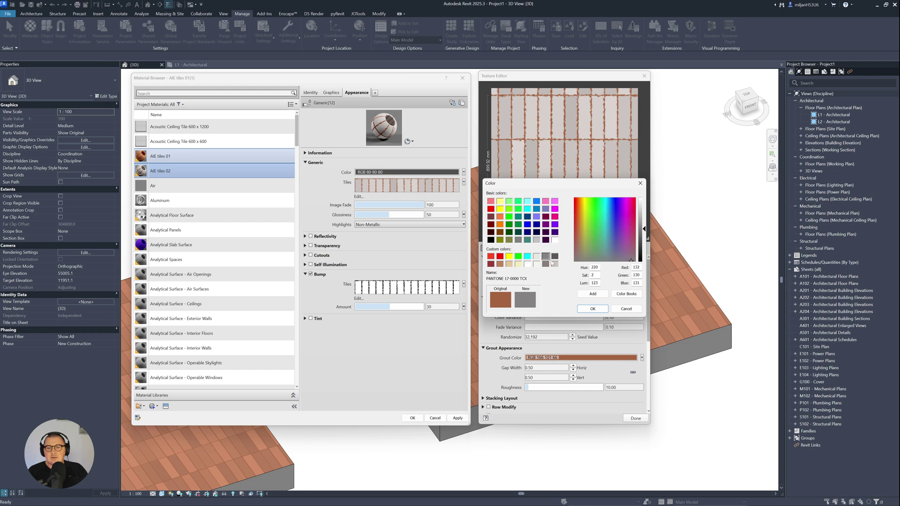
{"action": "left_click", "coordinate": [546, 264]}
{"action": "left_click", "coordinate": [592, 309]}
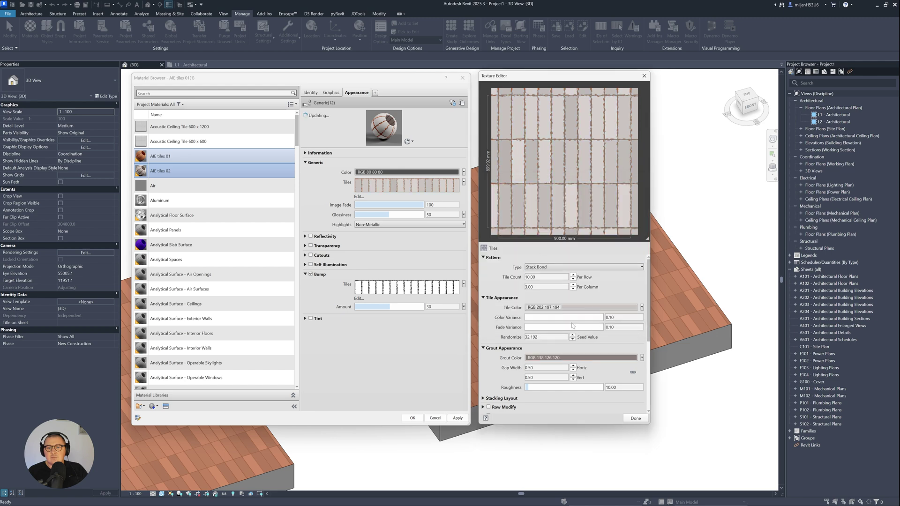
{"action": "left_click", "coordinate": [635, 418]}
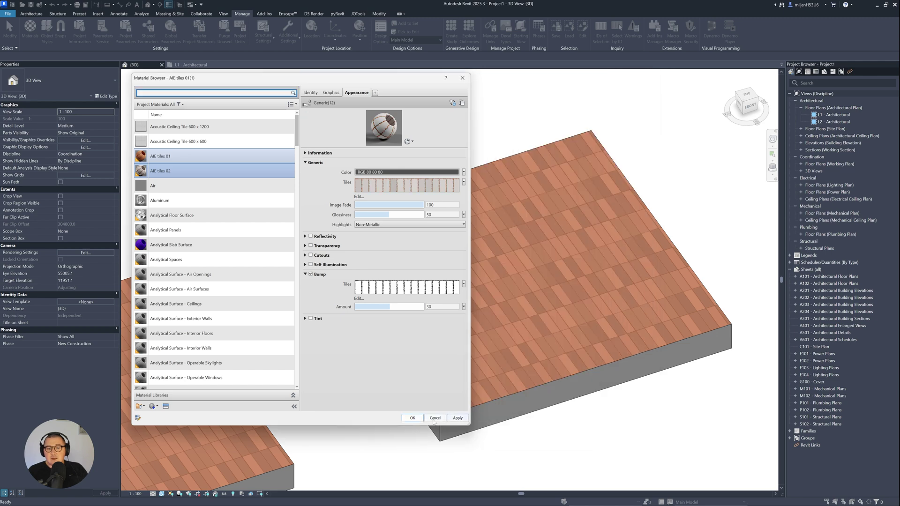
{"action": "left_click", "coordinate": [412, 419]}
- Paint the copied slab's top face with the AIE tiles 02 material
{"action": "key", "text": "p"}
{"action": "key", "text": "t"}
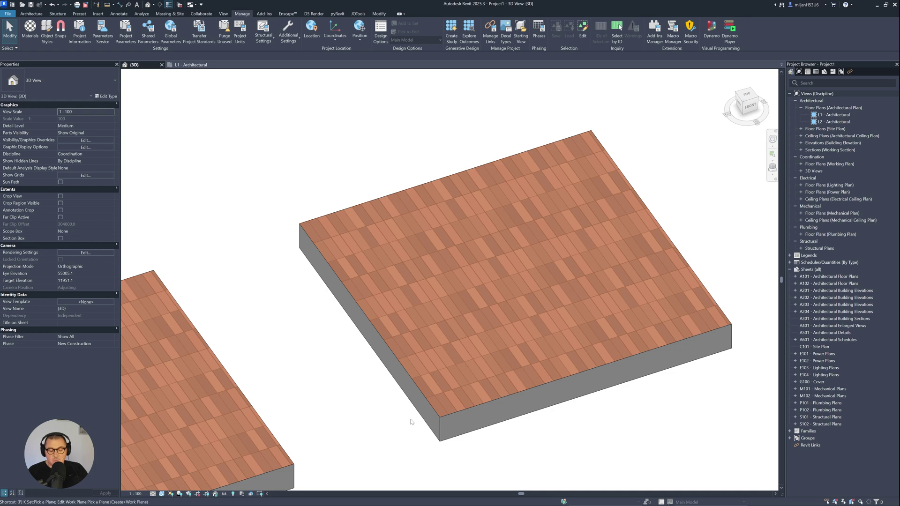
{"action": "left_click", "coordinate": [669, 118]}
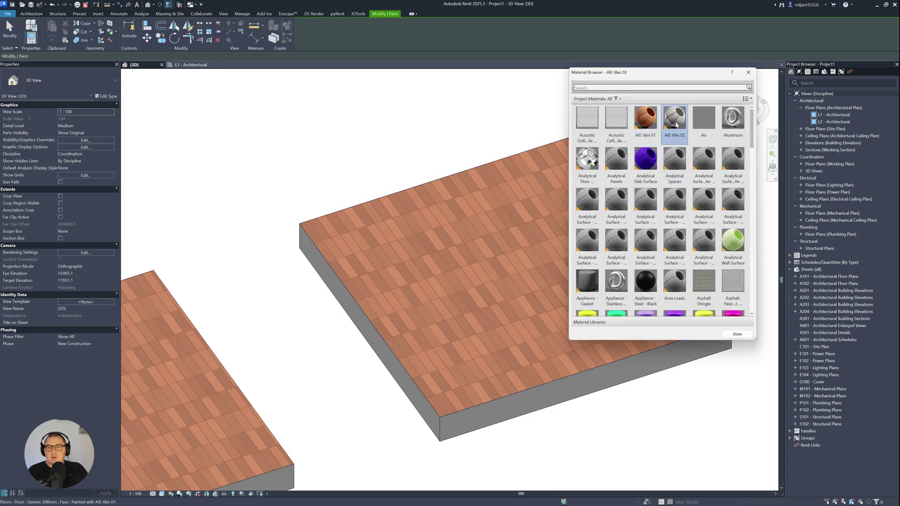
{"action": "left_click", "coordinate": [491, 227]}
{"action": "left_click", "coordinate": [738, 334]}
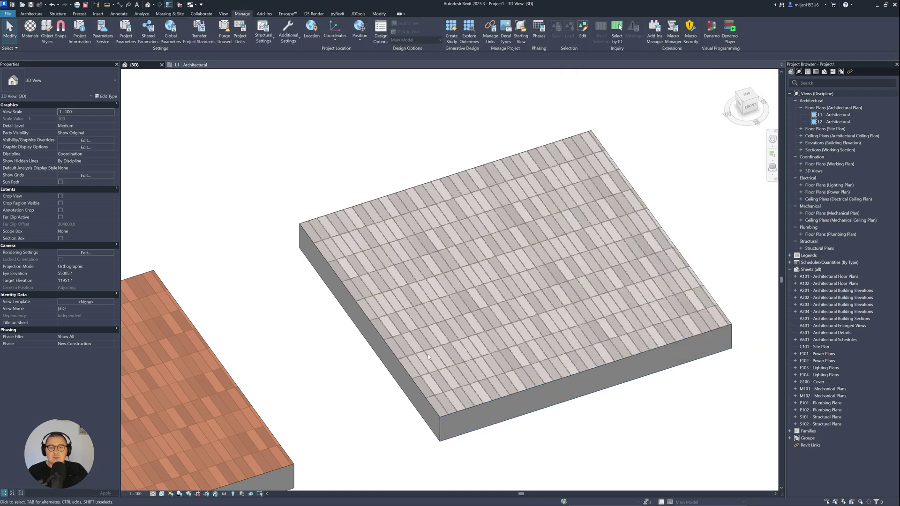
- Switch the 3D view's visual style to Realistic and inspect the rough grout on the gray slab up close
{"action": "scroll", "coordinate": [428, 357], "scroll_direction": "up", "scroll_amount": 8}
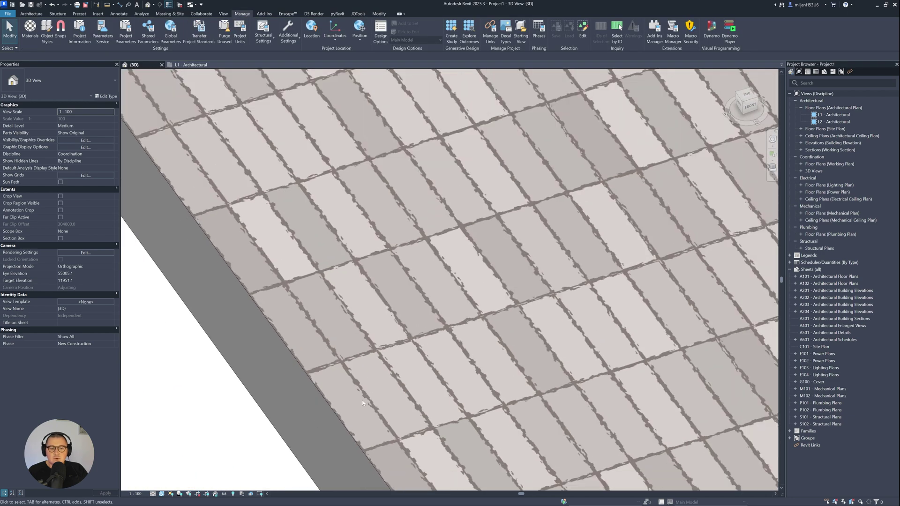
{"action": "left_click", "coordinate": [161, 493]}
{"action": "left_click", "coordinate": [166, 486]}
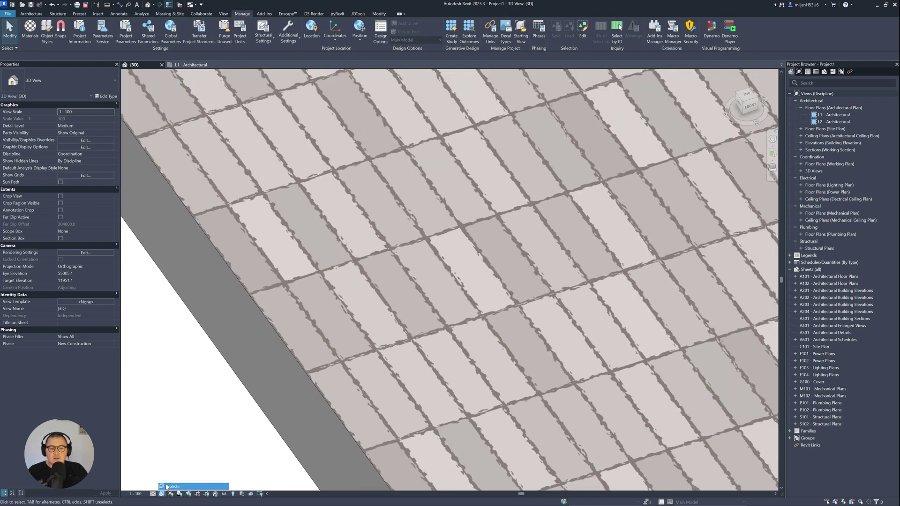
{"action": "scroll", "coordinate": [396, 369], "scroll_direction": "up", "scroll_amount": 3}
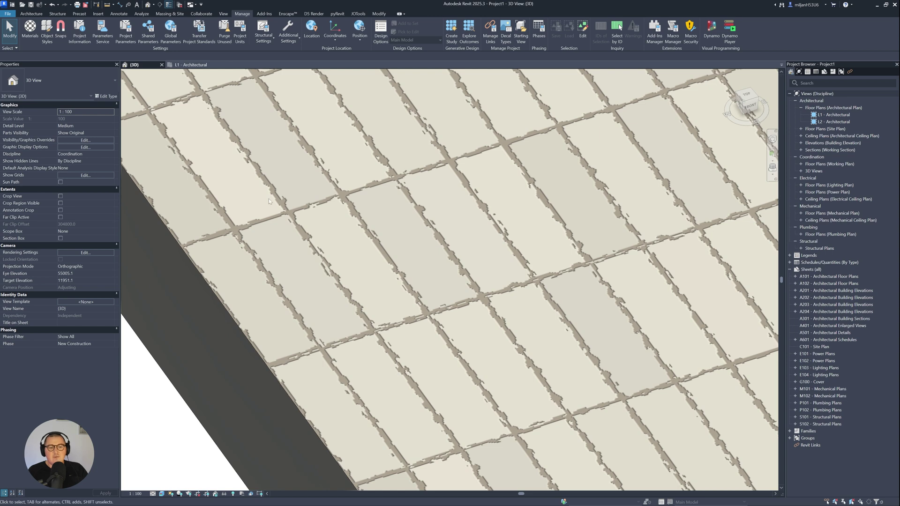
- Set the grout roughness of the AIE tiles 02 color texture to 2.50
{"action": "left_click", "coordinate": [30, 30]}
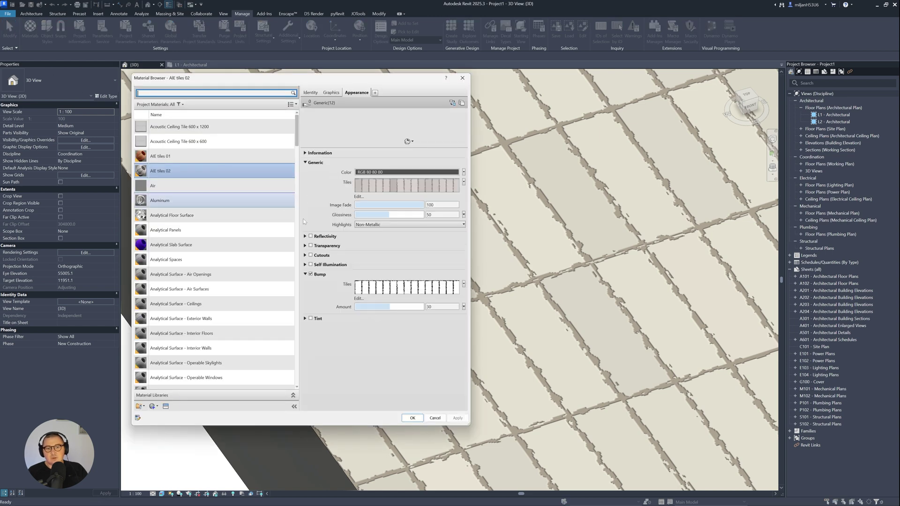
{"action": "left_click", "coordinate": [359, 197]}
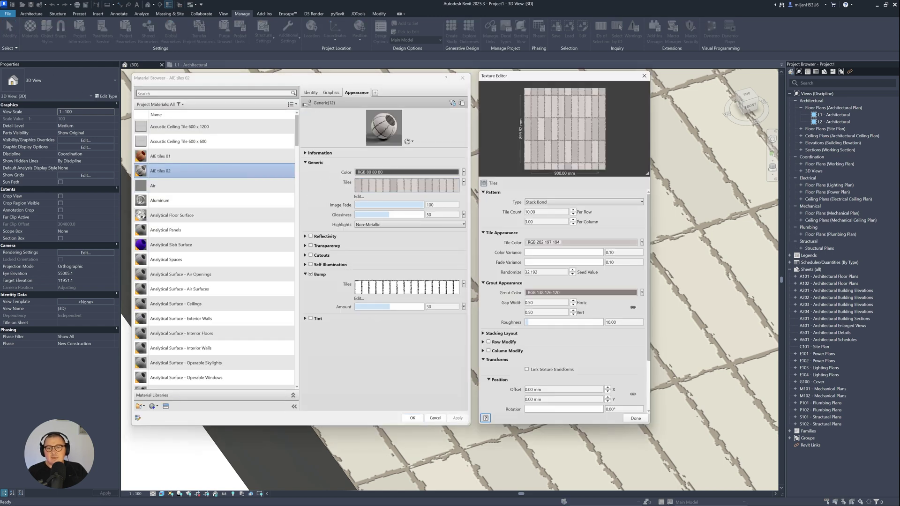
{"action": "left_click", "coordinate": [626, 322]}
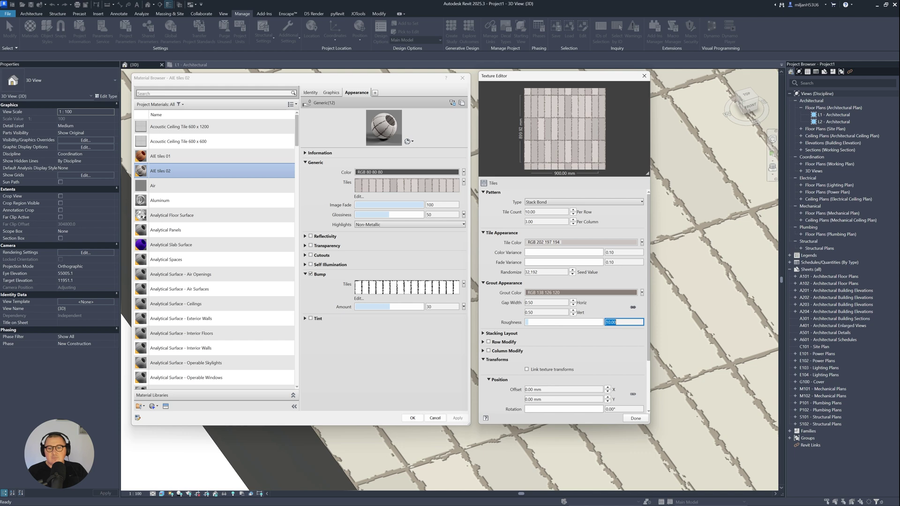
{"action": "type", "text": "2.50"}
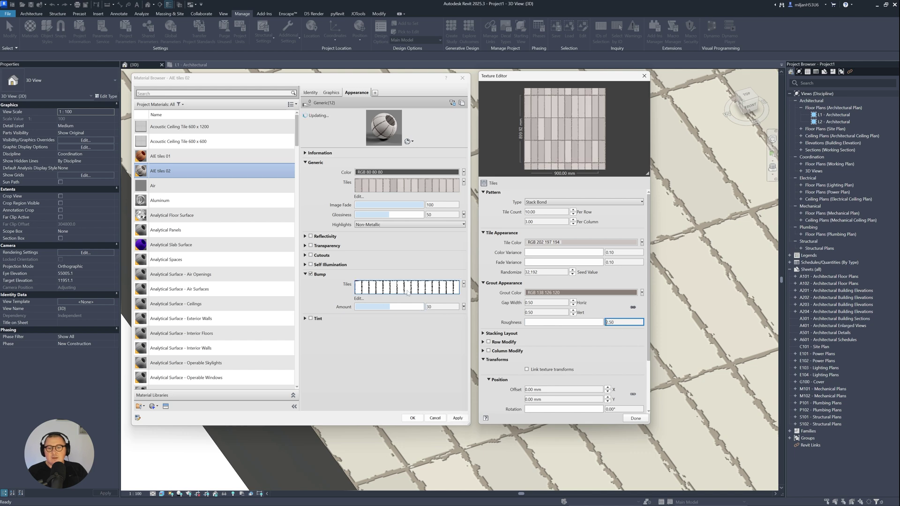
{"action": "left_click", "coordinate": [636, 418]}
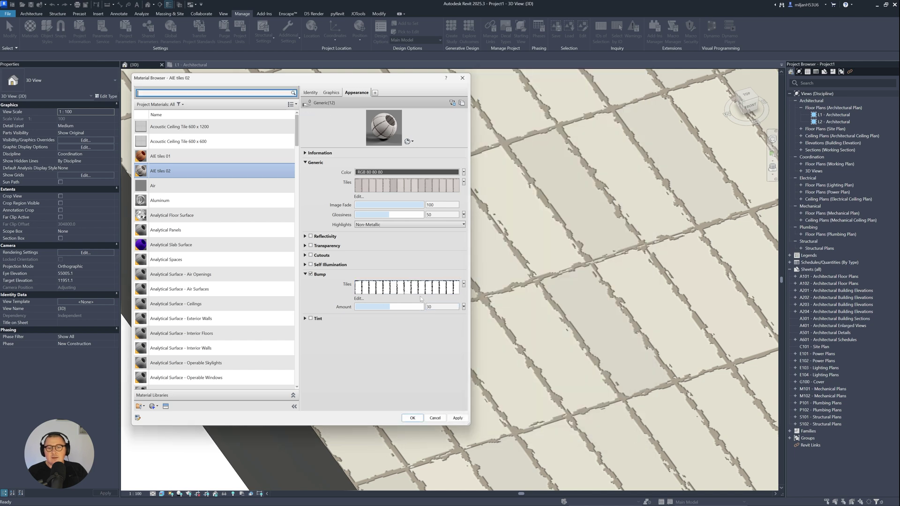
- Set the bump texture's grout roughness to 2.50 as well and accept the AIE tiles 02 changes
{"action": "left_click", "coordinate": [413, 286]}
{"action": "double_click", "coordinate": [623, 322]}
{"action": "type", "text": "2.50"}
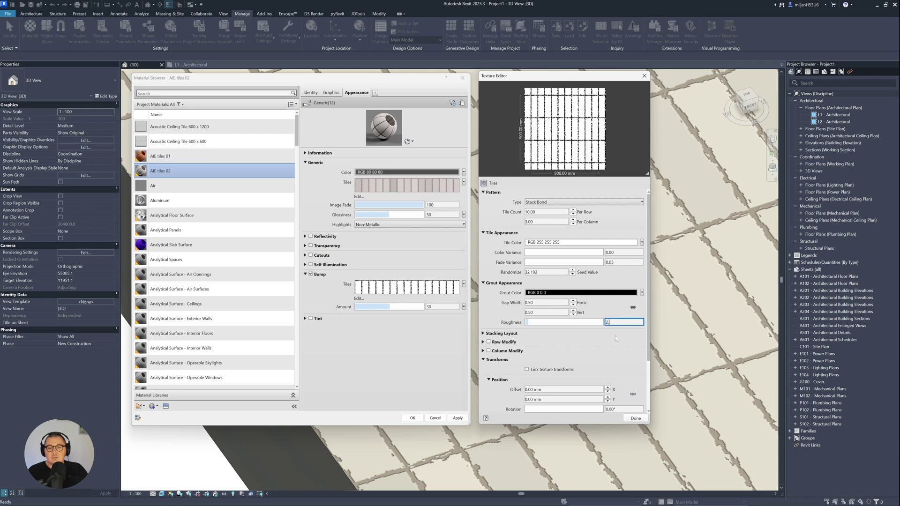
{"action": "key", "text": "Return"}
{"action": "left_click", "coordinate": [636, 418]}
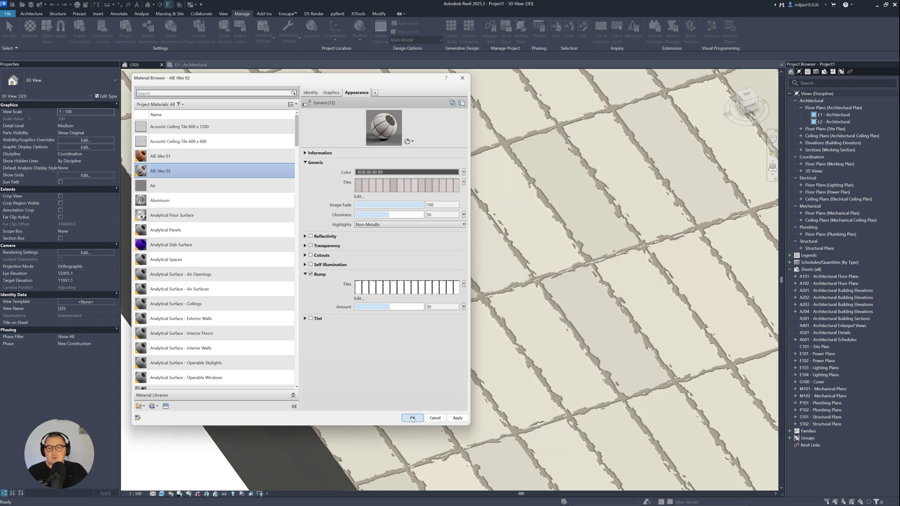
{"action": "left_click", "coordinate": [413, 418]}
{"action": "scroll", "coordinate": [411, 382], "scroll_direction": "down", "scroll_amount": 10}
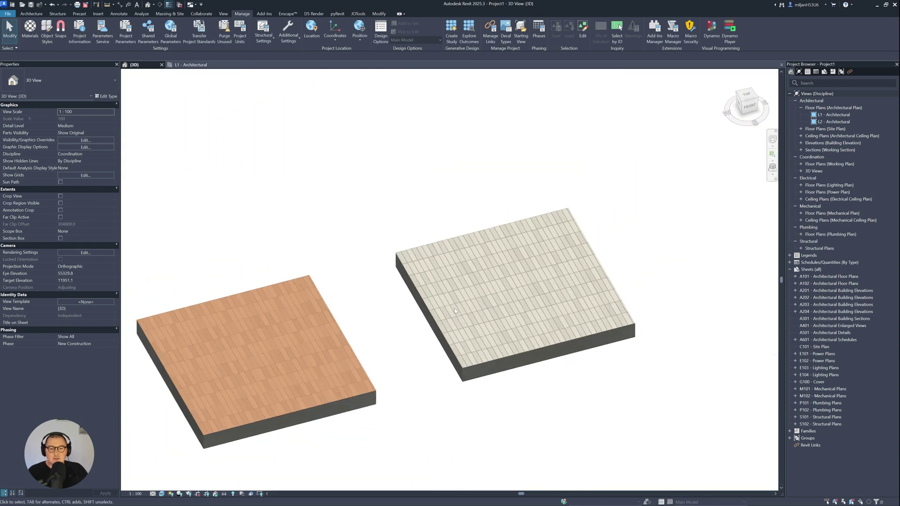
{"action": "mouse_move", "coordinate": [402, 331]}
{"action": "middle_mouse_down", "text": "shift"}
{"action": "mouse_move", "coordinate": [388, 315]}
{"action": "mouse_move", "coordinate": [395, 329]}
{"action": "middle_mouse_up", "text": "shift"}
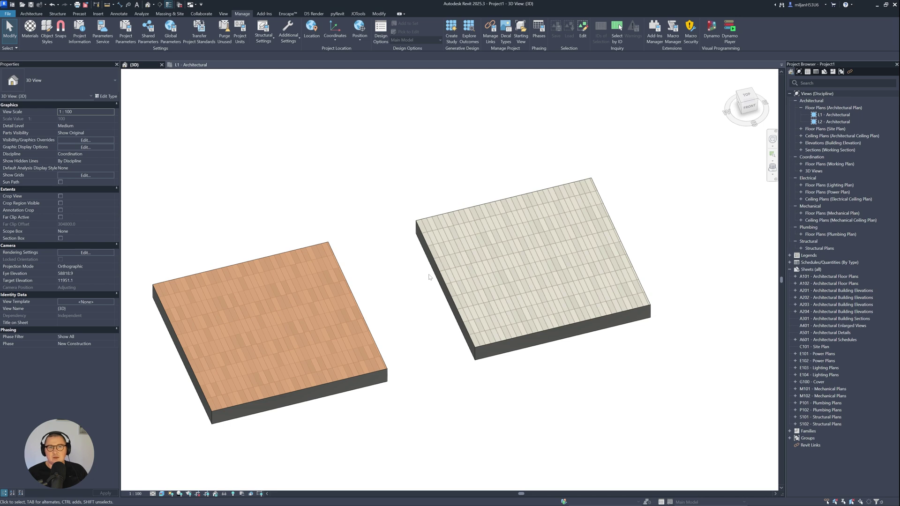
- Switch to the browser's checkered marble floor photo, capture it and outline a block of two by two checker squares in red
{"action": "key", "text": "alt+Tab"}
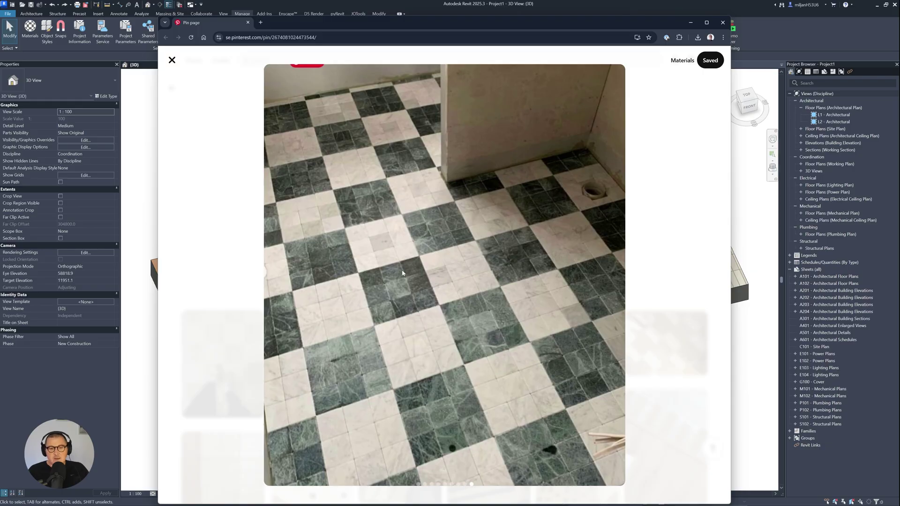
{"action": "key", "text": "Print"}
{"action": "left_click_drag", "start_coordinate": [251, 80], "coordinate": [655, 478]}
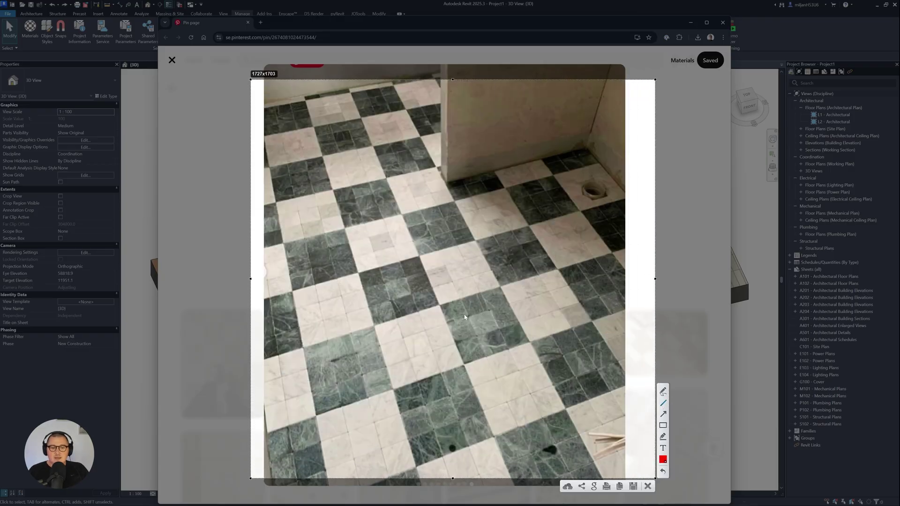
{"action": "mouse_move", "coordinate": [359, 272]}
{"action": "left_mouse_down"}
{"action": "mouse_move", "coordinate": [438, 261]}
{"action": "mouse_move", "coordinate": [476, 242]}
{"action": "mouse_move", "coordinate": [528, 343]}
{"action": "mouse_move", "coordinate": [395, 391]}
{"action": "left_mouse_up"}
{"action": "left_click_drag", "start_coordinate": [396, 390], "coordinate": [358, 273]}
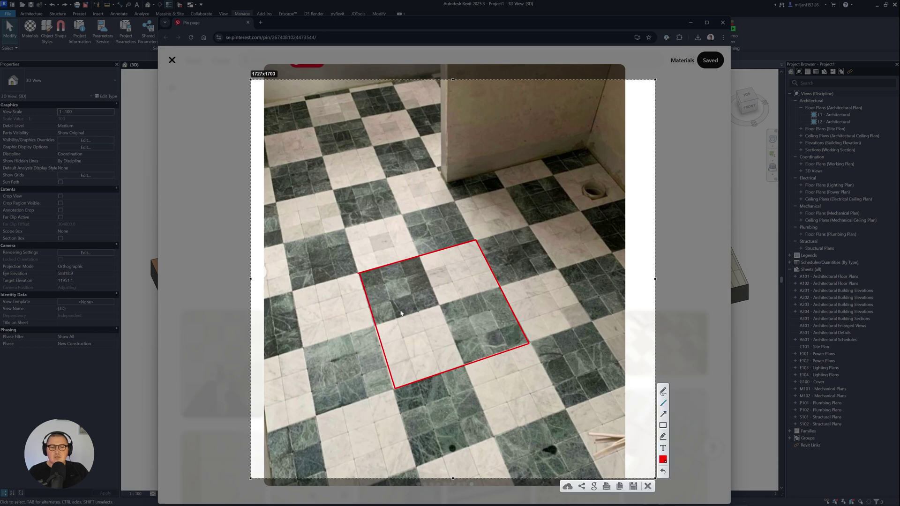
- Annotate the outlined block with 600 by 600 and a single dark square with 300, and discard the annotated capture
{"action": "left_click", "coordinate": [663, 392]}
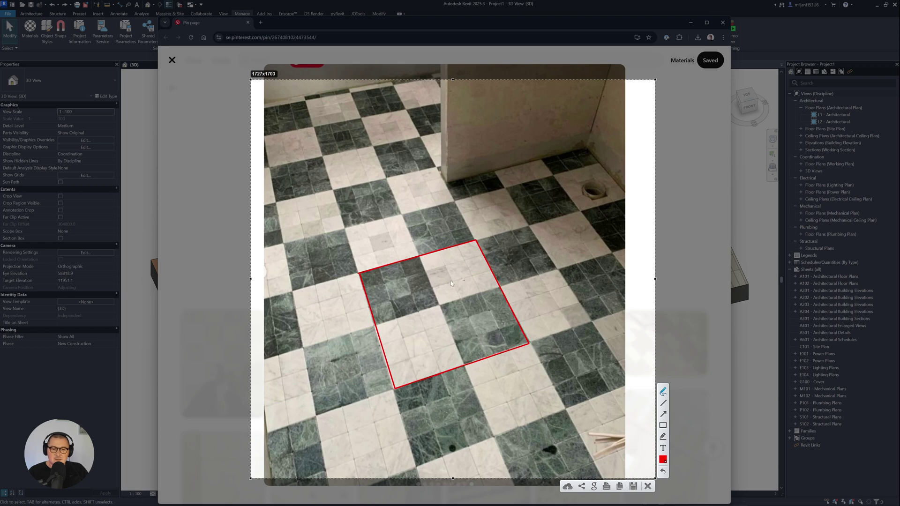
{"action": "mouse_move", "coordinate": [340, 326]}
{"action": "left_mouse_down"}
{"action": "mouse_move", "coordinate": [331, 325]}
{"action": "mouse_move", "coordinate": [333, 345]}
{"action": "mouse_move", "coordinate": [328, 336]}
{"action": "mouse_move", "coordinate": [345, 336]}
{"action": "left_mouse_up"}
{"action": "left_click_drag", "start_coordinate": [360, 332], "coordinate": [360, 334]}
{"action": "mouse_move", "coordinate": [396, 243]}
{"action": "left_mouse_down"}
{"action": "mouse_move", "coordinate": [388, 249]}
{"action": "mouse_move", "coordinate": [406, 241]}
{"action": "mouse_move", "coordinate": [415, 250]}
{"action": "mouse_move", "coordinate": [422, 240]}
{"action": "mouse_move", "coordinate": [442, 307]}
{"action": "mouse_move", "coordinate": [378, 326]}
{"action": "mouse_move", "coordinate": [403, 336]}
{"action": "mouse_move", "coordinate": [433, 328]}
{"action": "left_mouse_up"}
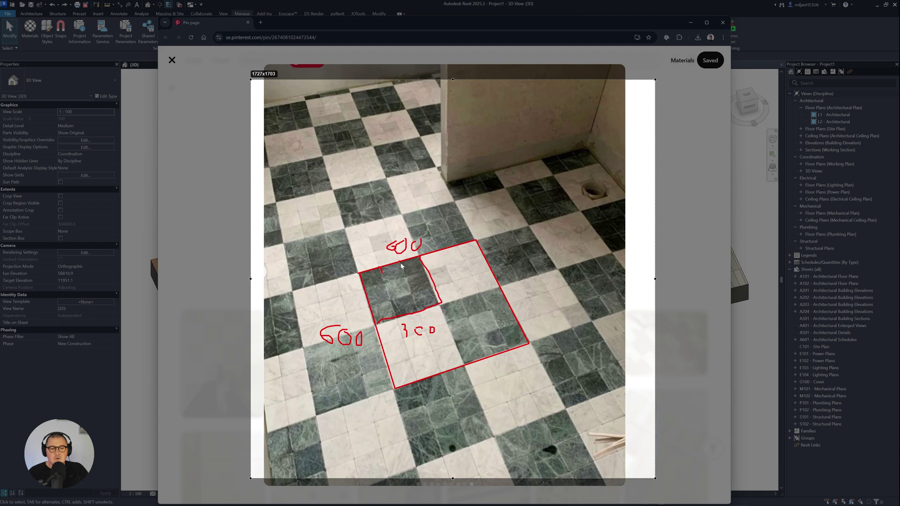
{"action": "left_click_drag", "start_coordinate": [369, 277], "coordinate": [374, 277]}
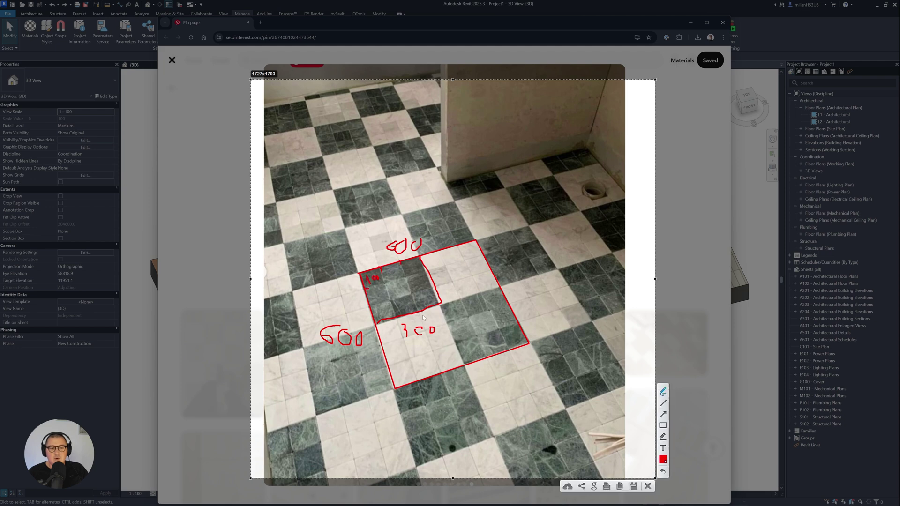
{"action": "left_click", "coordinate": [648, 486]}
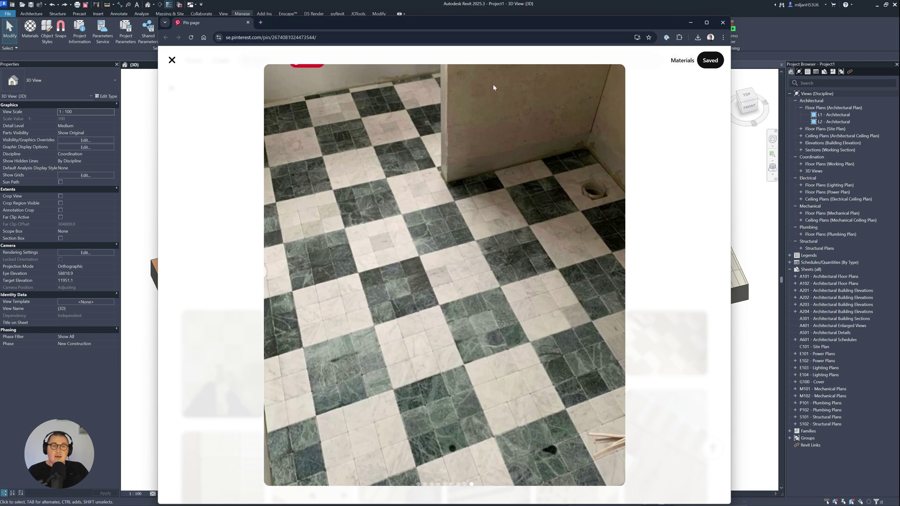
- Return to Revit and create a new material named AIE tiles 03
{"action": "left_click", "coordinate": [476, 5]}
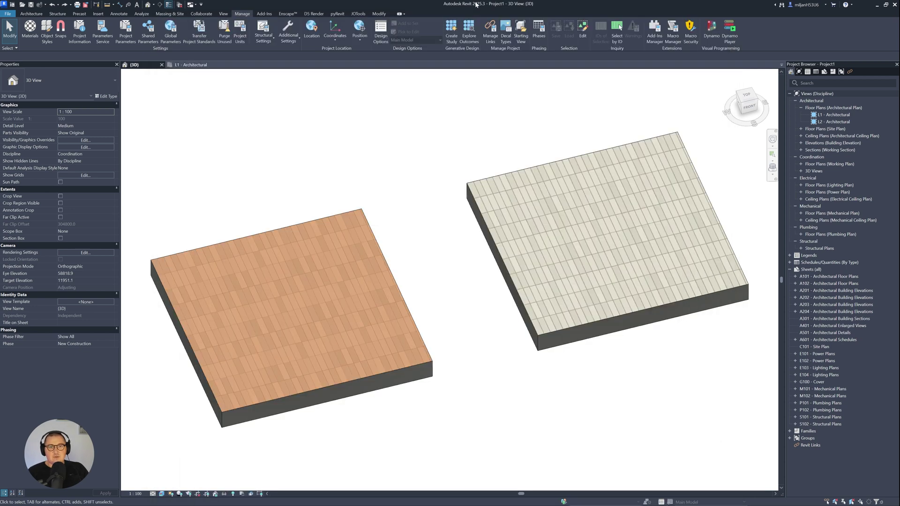
{"action": "left_click", "coordinate": [30, 29]}
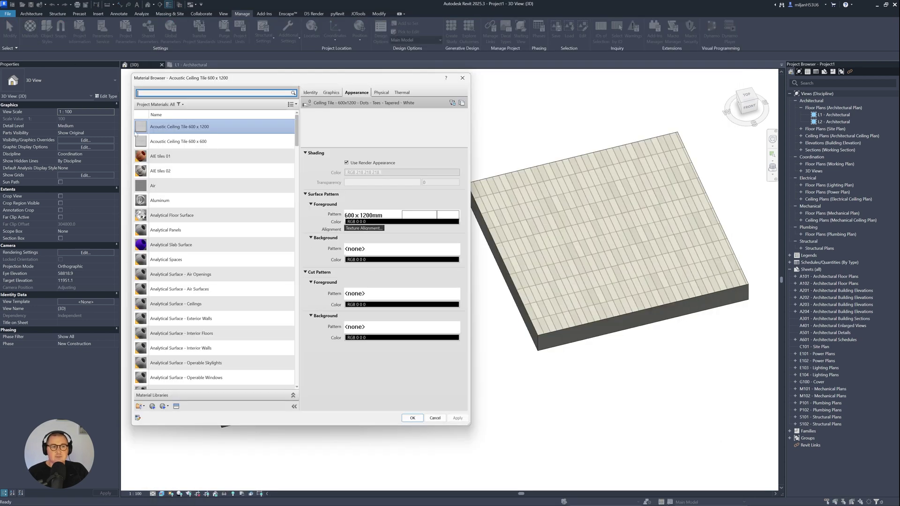
{"action": "left_click", "coordinate": [156, 407]}
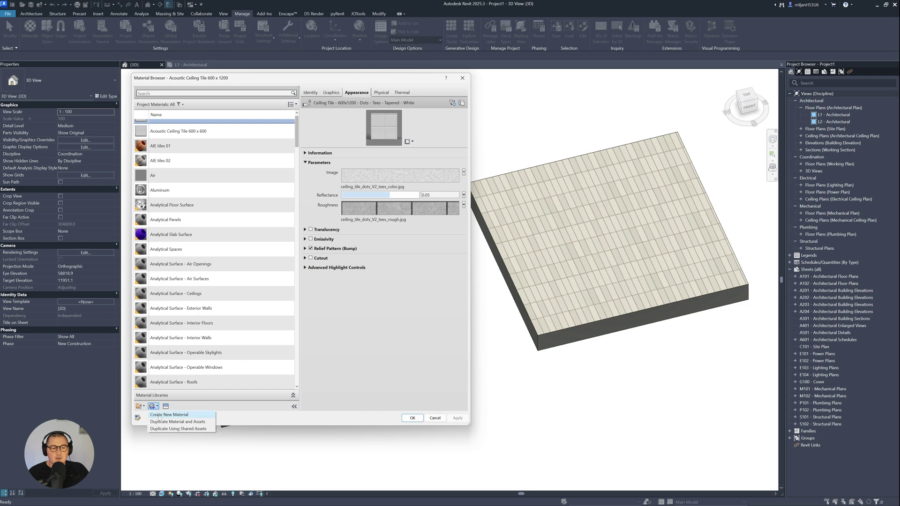
{"action": "left_click", "coordinate": [164, 416]}
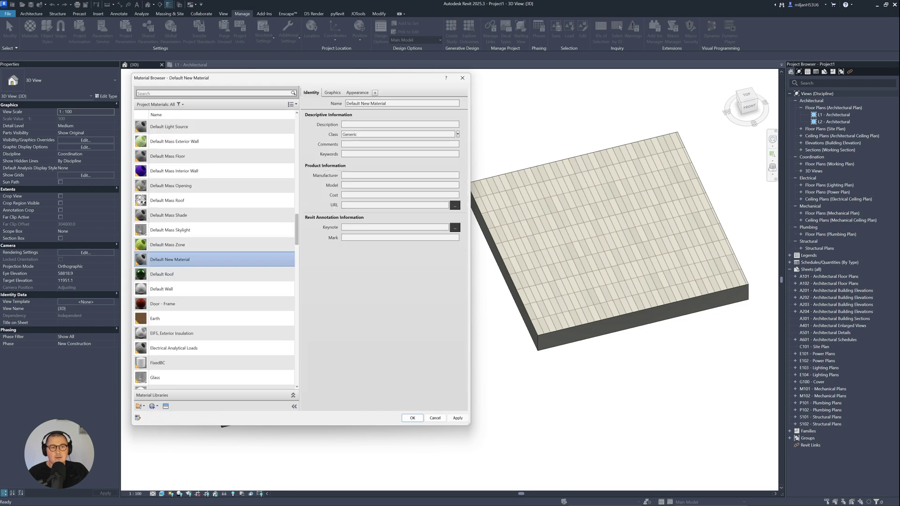
{"action": "type", "text": "AlE"}
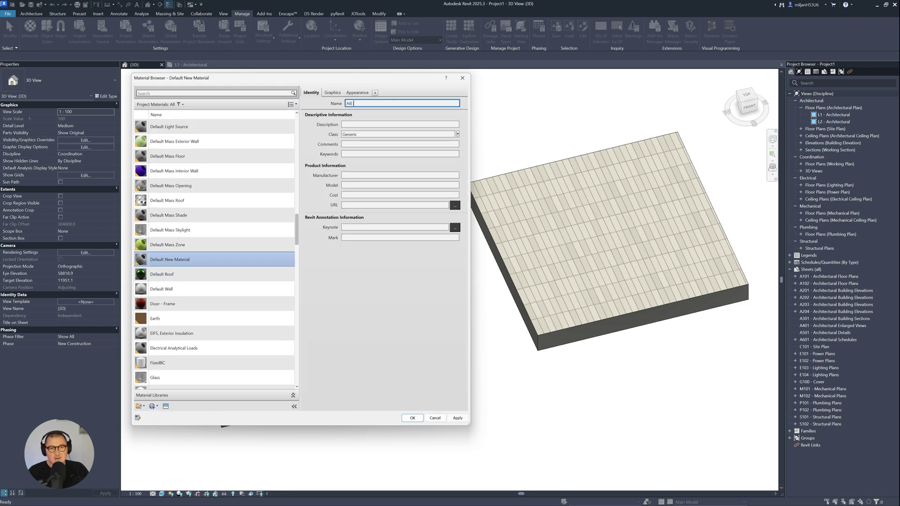
{"action": "type", "text": " tiles 03"}
{"action": "key", "text": "Return"}
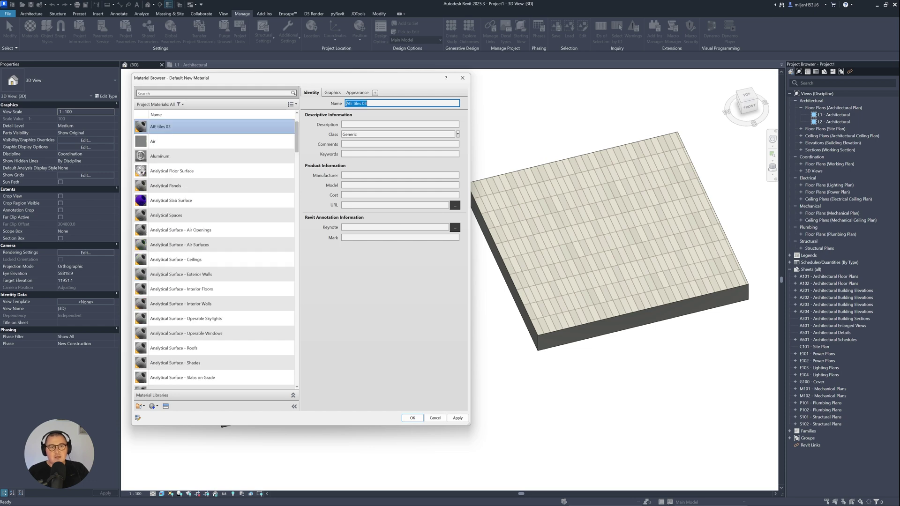
- Assign a Checker texture to the AIE tiles 03 appearance image and set its sample size to 600 by 600 mm
{"action": "left_click", "coordinate": [361, 94]}
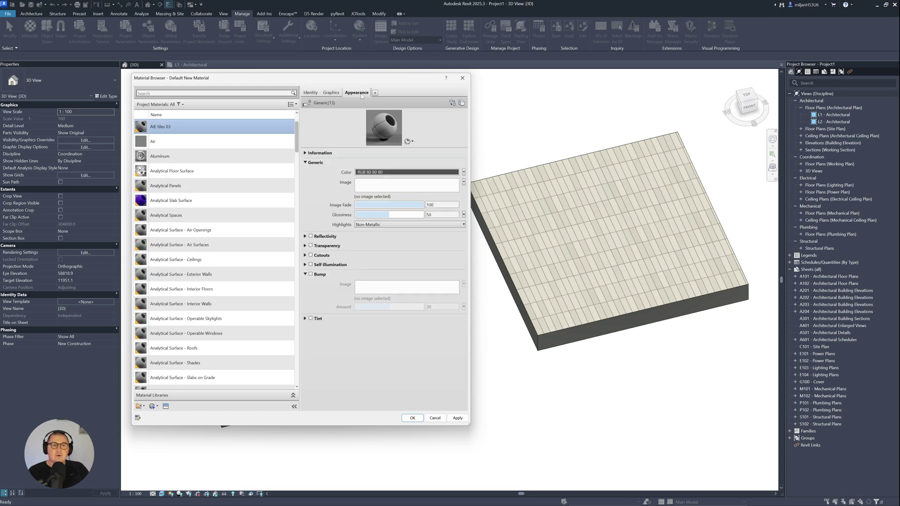
{"action": "left_click", "coordinate": [464, 182]}
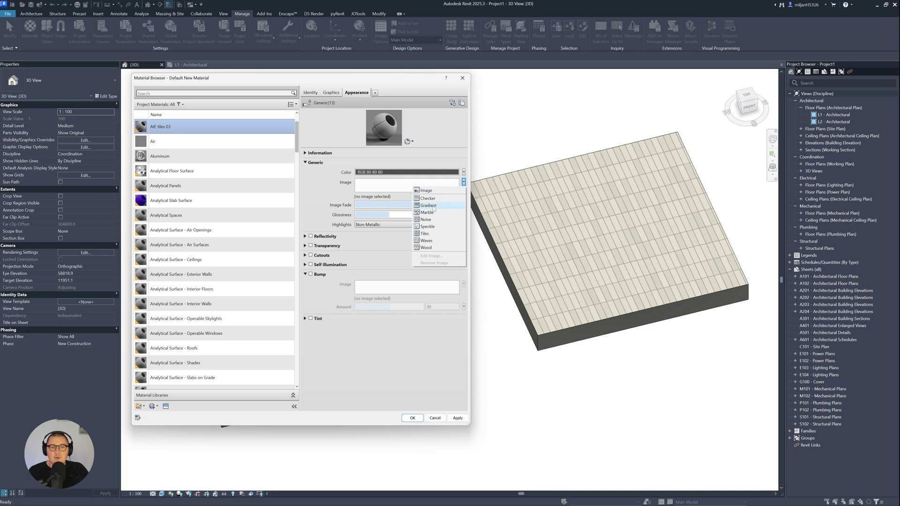
{"action": "left_click", "coordinate": [443, 198]}
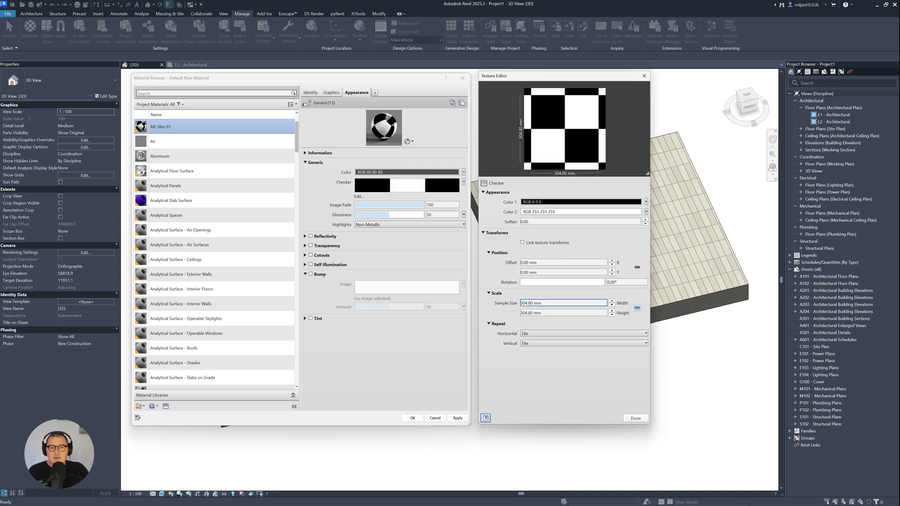
{"action": "double_click", "coordinate": [553, 303]}
{"action": "type", "text": "600"}
{"action": "key", "text": "Tab"}
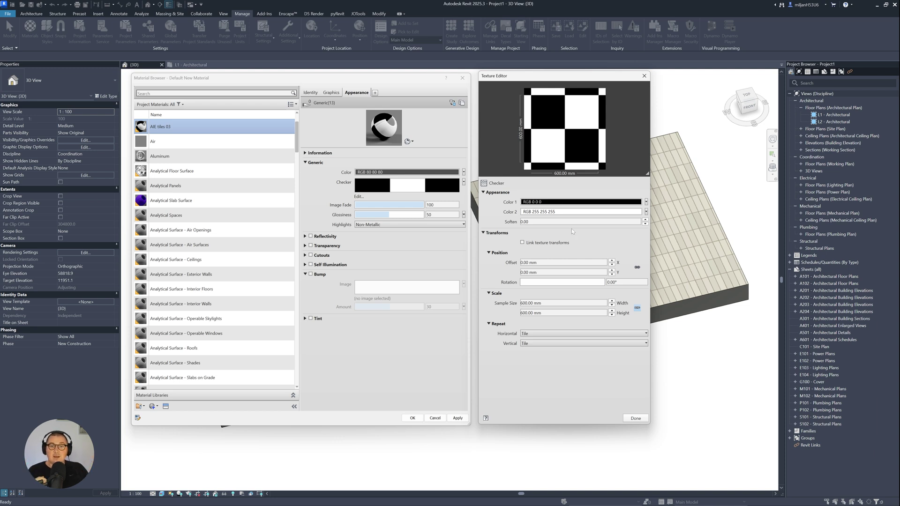
- Assign a Tiles texture to the checker's Color 1 and set its sample size to 300 by 300 mm
{"action": "left_click", "coordinate": [646, 202]}
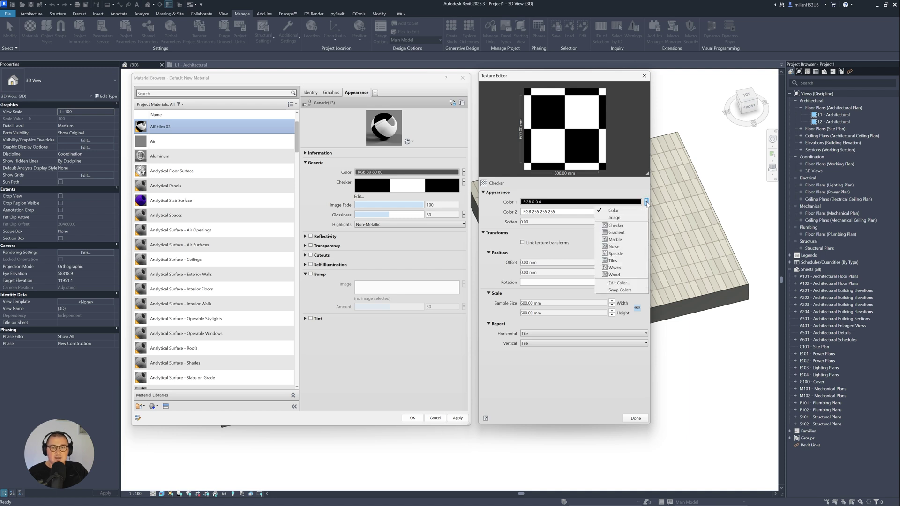
{"action": "left_click", "coordinate": [621, 261]}
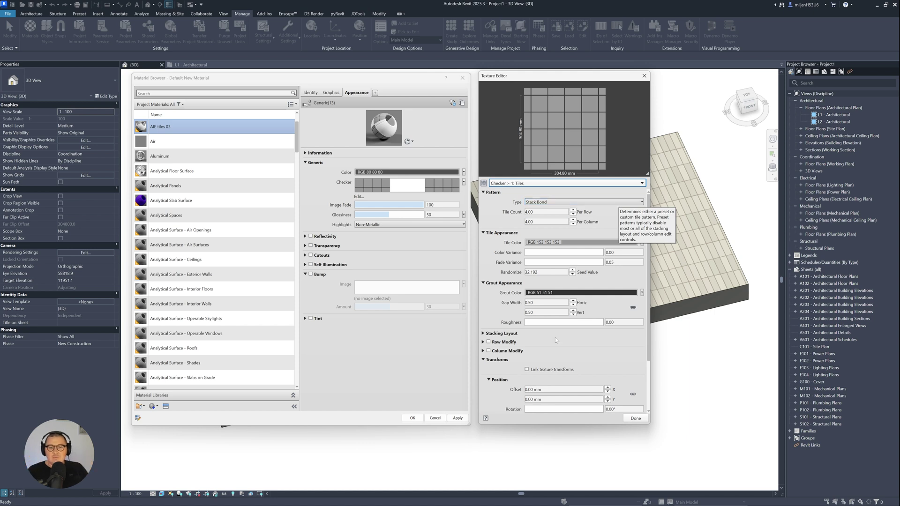
{"action": "scroll", "coordinate": [610, 357], "scroll_direction": "down", "scroll_amount": 2}
{"action": "left_click", "coordinate": [559, 387]}
{"action": "type", "text": "300"}
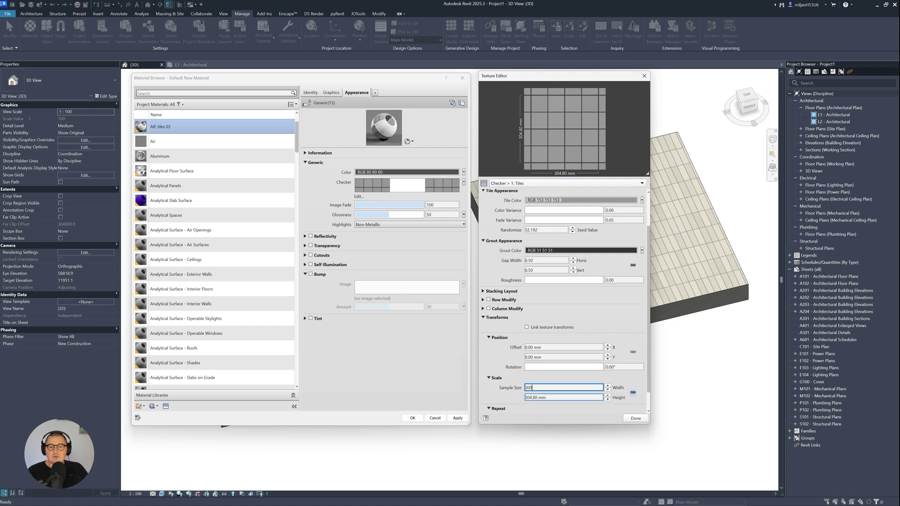
{"action": "key", "text": "Tab"}
{"action": "type", "text": "300"}
{"action": "scroll", "coordinate": [577, 307], "scroll_direction": "up", "scroll_amount": 1}
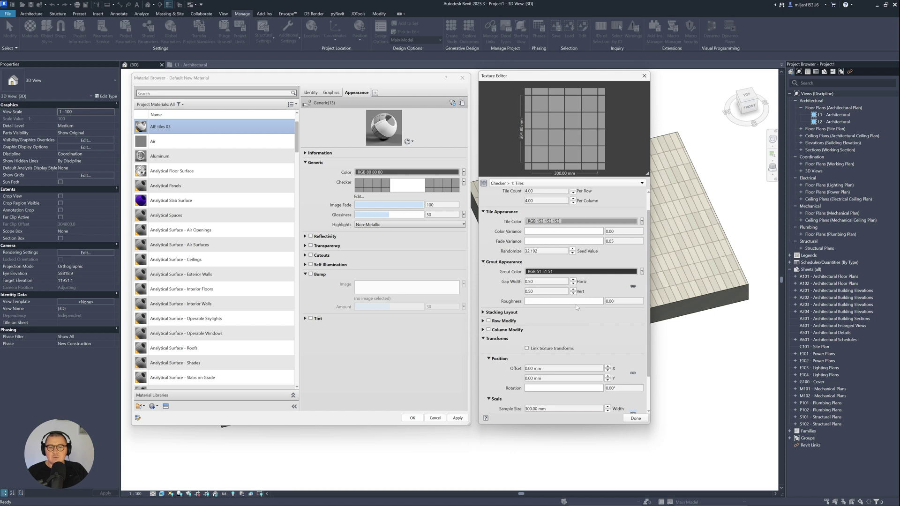
- Set the nested Tiles texture's tile count to 3 per row and 3 per column
{"action": "double_click", "coordinate": [546, 201]}
{"action": "type", "text": "3"}
{"action": "key", "text": "Return"}
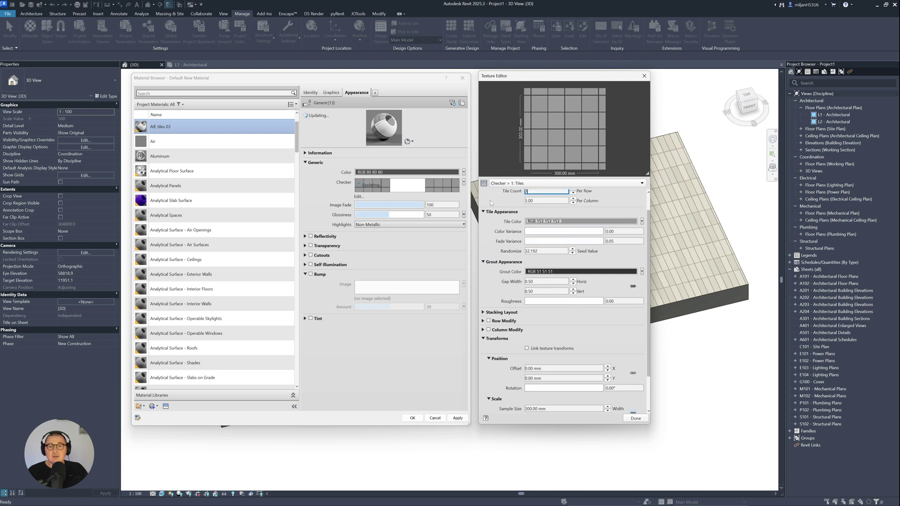
{"action": "scroll", "coordinate": [488, 203], "scroll_direction": "up", "scroll_amount": 1}
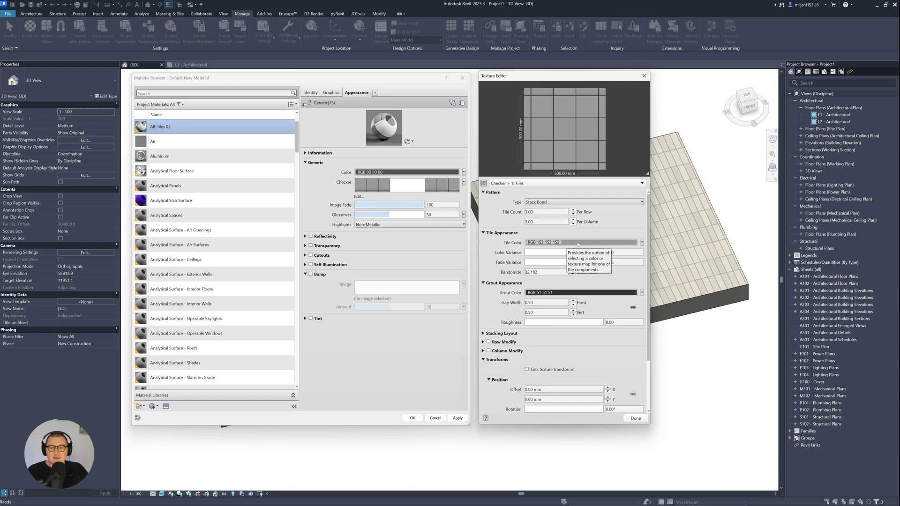
- Choose an image for the Color 1 tiles' tile color and browse to the Mats folder inside Textures folder 2
{"action": "left_click", "coordinate": [641, 242]}
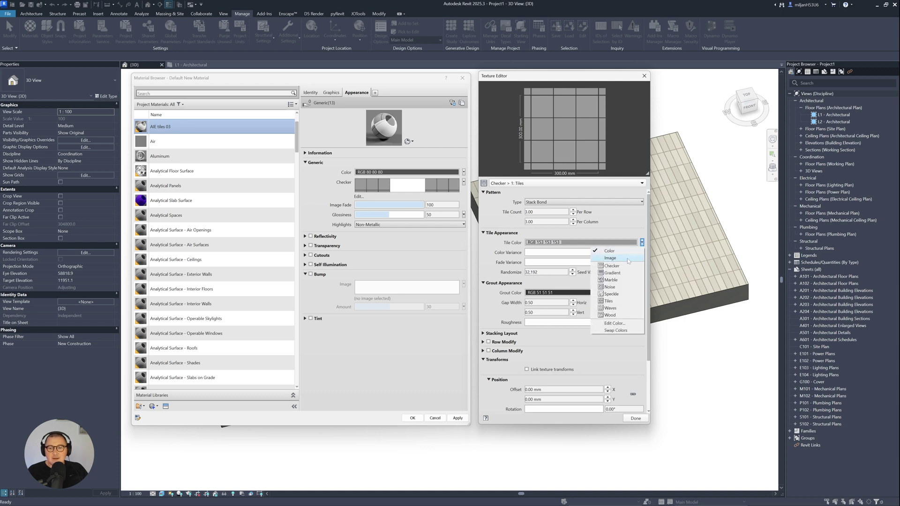
{"action": "left_click", "coordinate": [627, 259]}
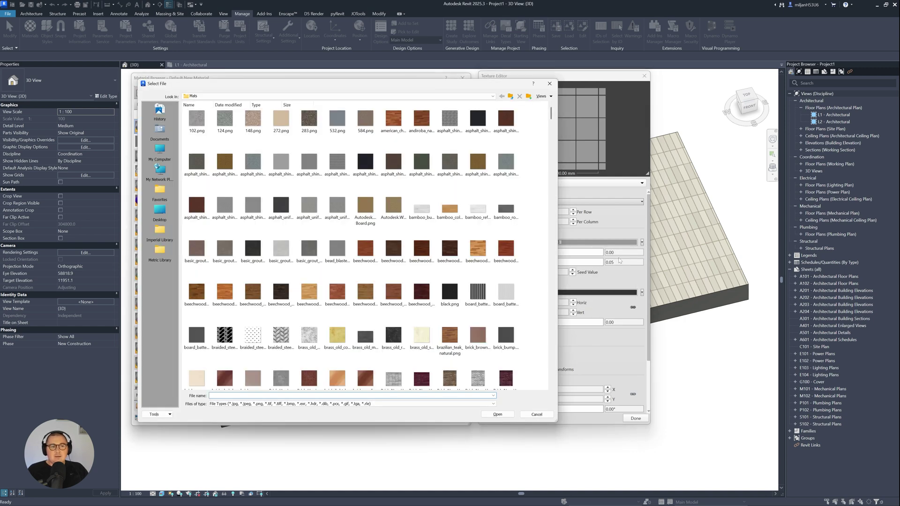
{"action": "left_click", "coordinate": [193, 96]}
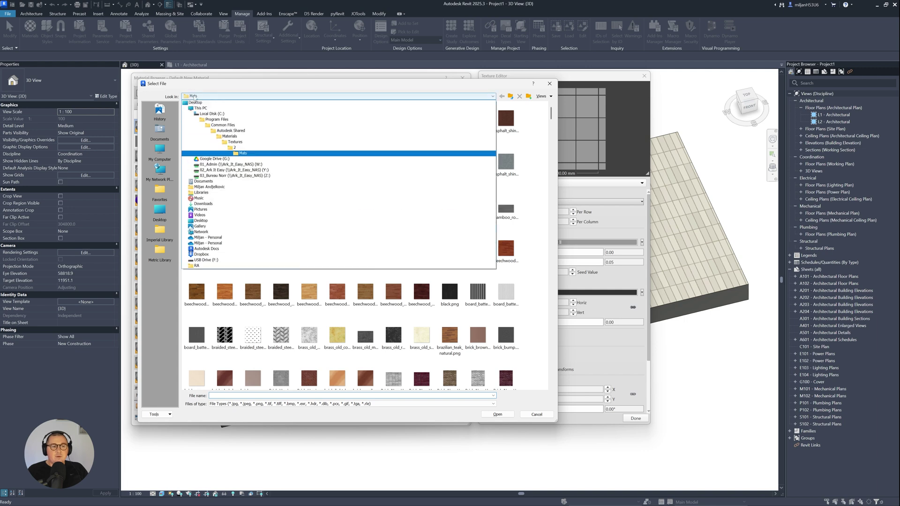
{"action": "left_click", "coordinate": [234, 143]}
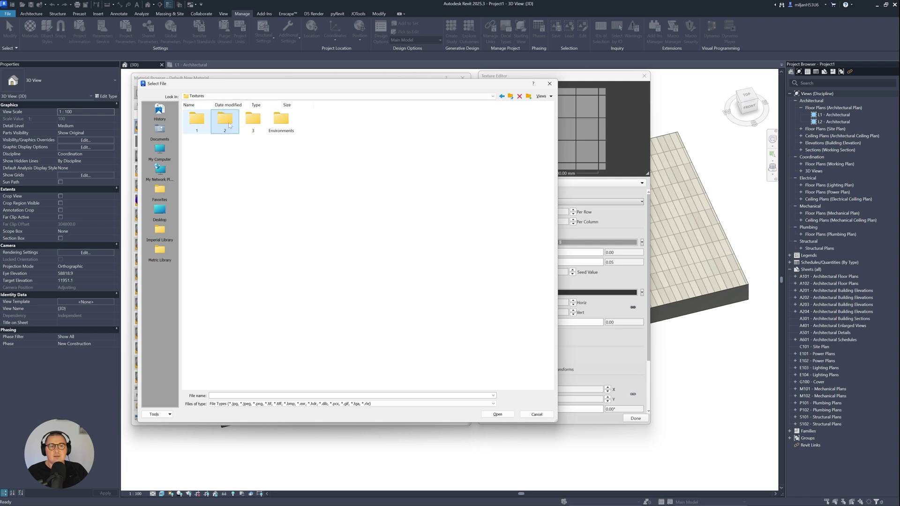
{"action": "left_click", "coordinate": [253, 121]}
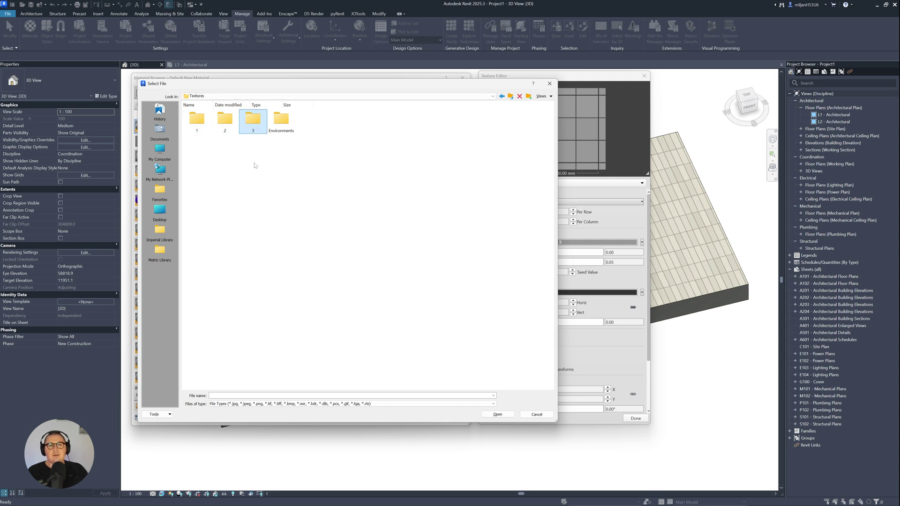
{"action": "double_click", "coordinate": [228, 127]}
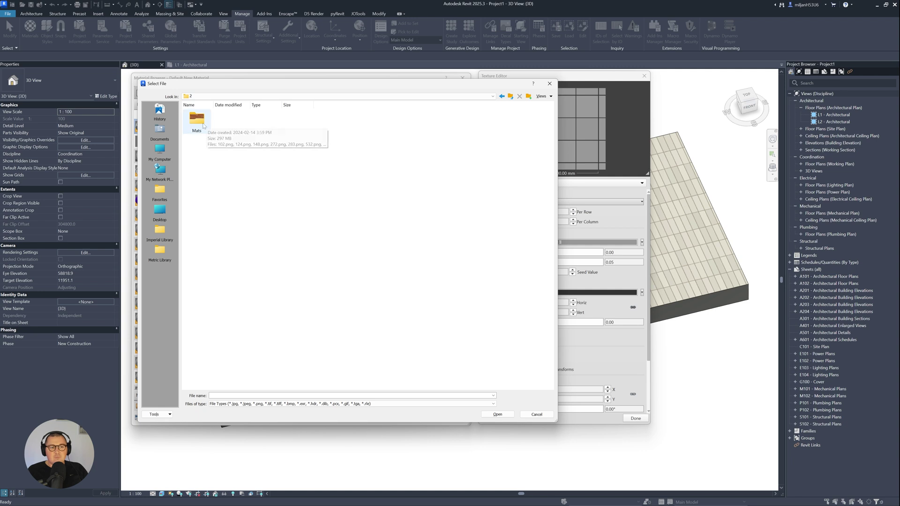
{"action": "double_click", "coordinate": [197, 122]}
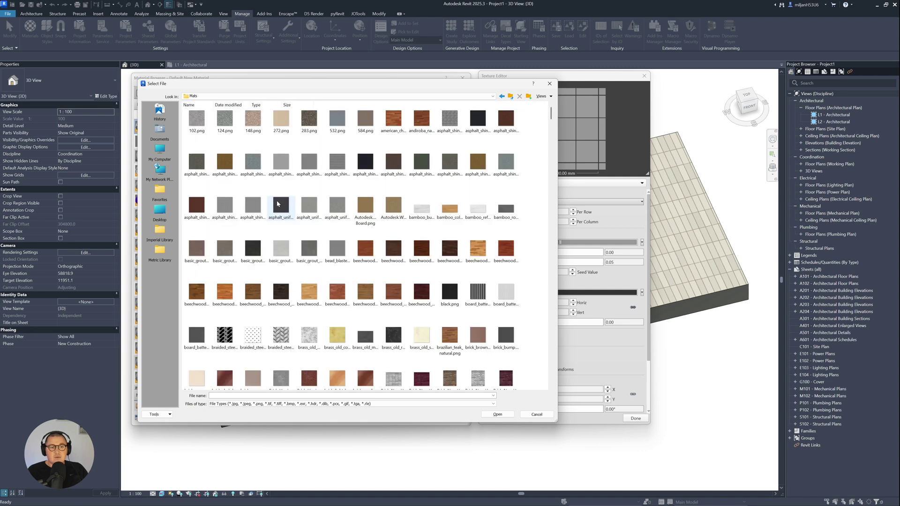
- Enlarge the thumbnails and load stone_grey_color.jpg as the Color 1 tile image
{"action": "left_click", "coordinate": [278, 205]}
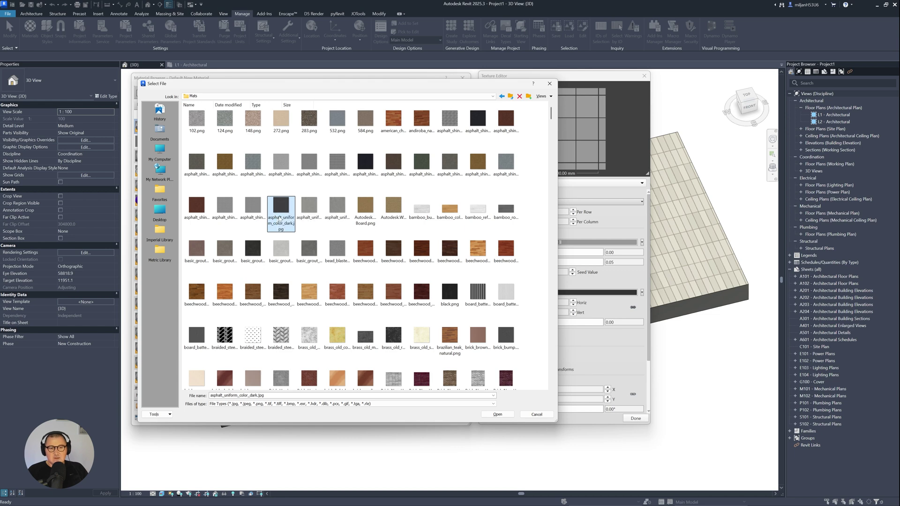
{"action": "scroll", "coordinate": [279, 215], "scroll_direction": "up", "scroll_amount": 1, "text": "ctrl"}
{"action": "scroll", "coordinate": [280, 219], "scroll_direction": "up", "scroll_amount": 1, "text": "ctrl"}
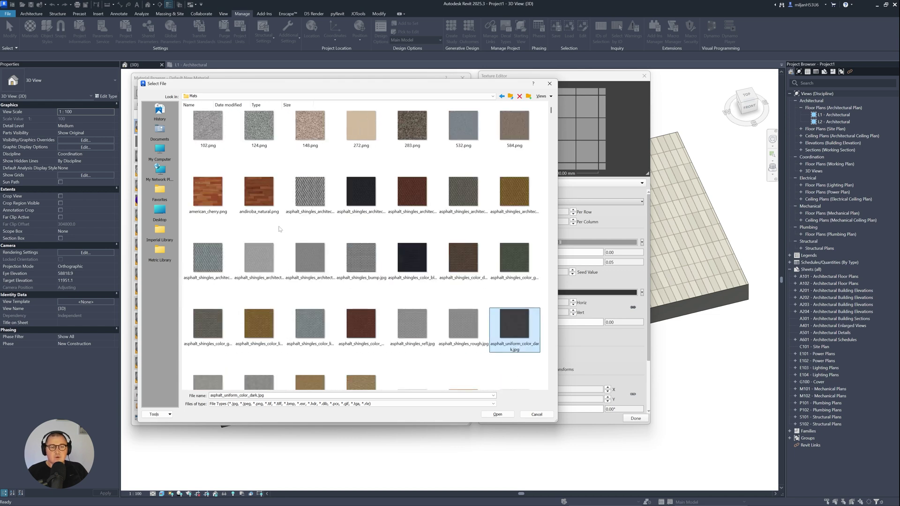
{"action": "scroll", "coordinate": [280, 230], "scroll_direction": "up", "scroll_amount": 1, "text": "ctrl"}
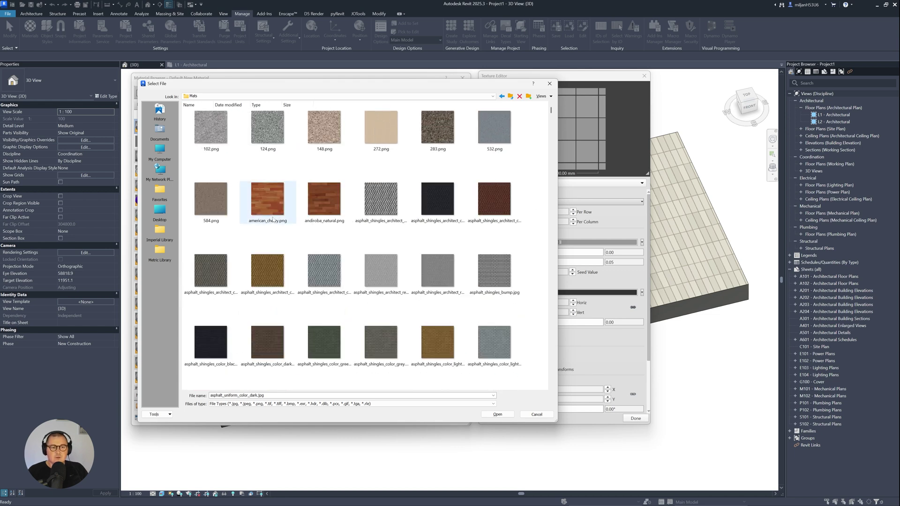
{"action": "left_click", "coordinate": [272, 219]}
{"action": "key", "text": "s"}
{"action": "key", "text": "t"}
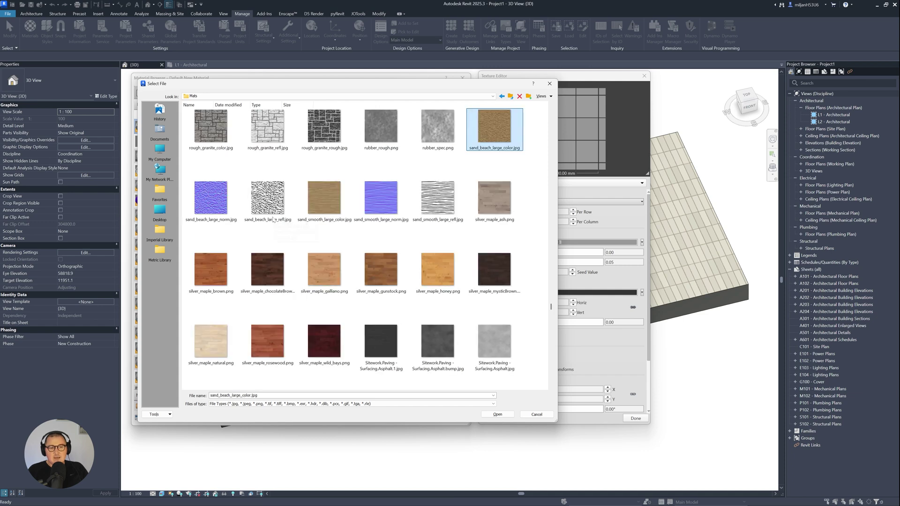
{"action": "scroll", "coordinate": [344, 224], "scroll_direction": "down", "scroll_amount": 2}
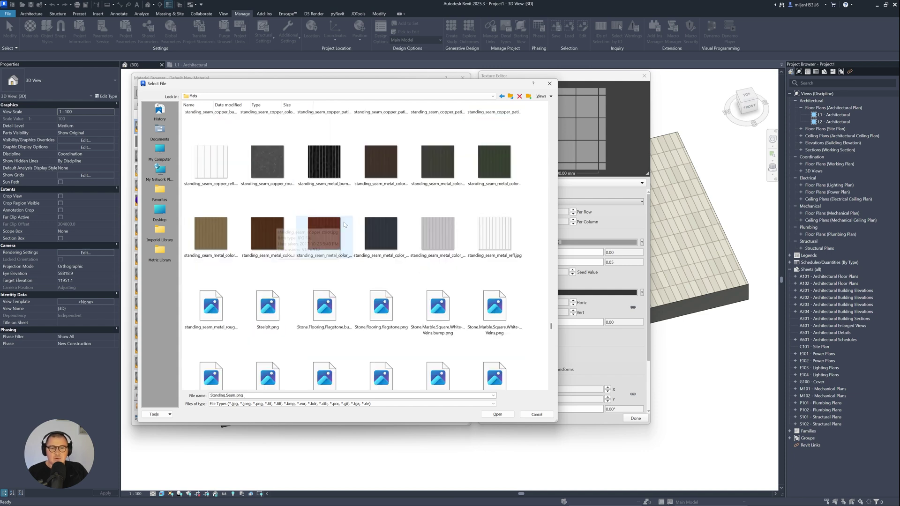
{"action": "scroll", "coordinate": [345, 224], "scroll_direction": "down", "scroll_amount": 1}
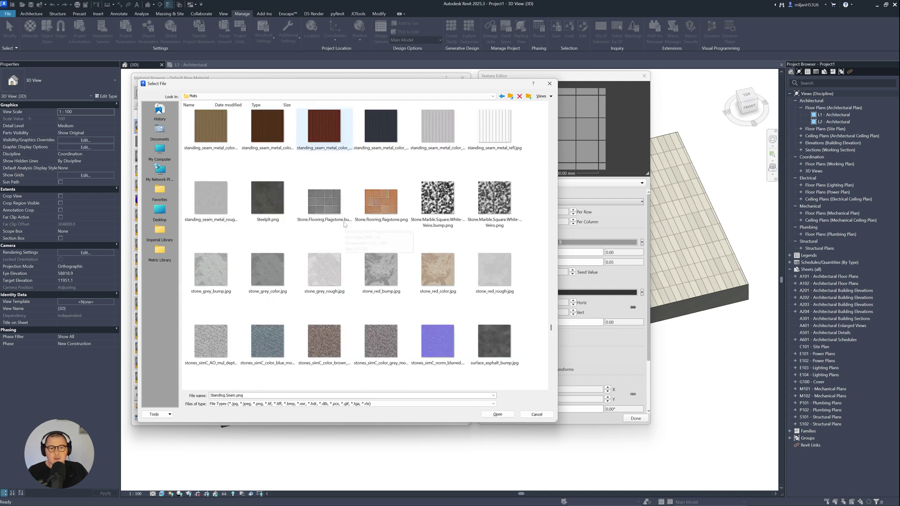
{"action": "left_click", "coordinate": [270, 272]}
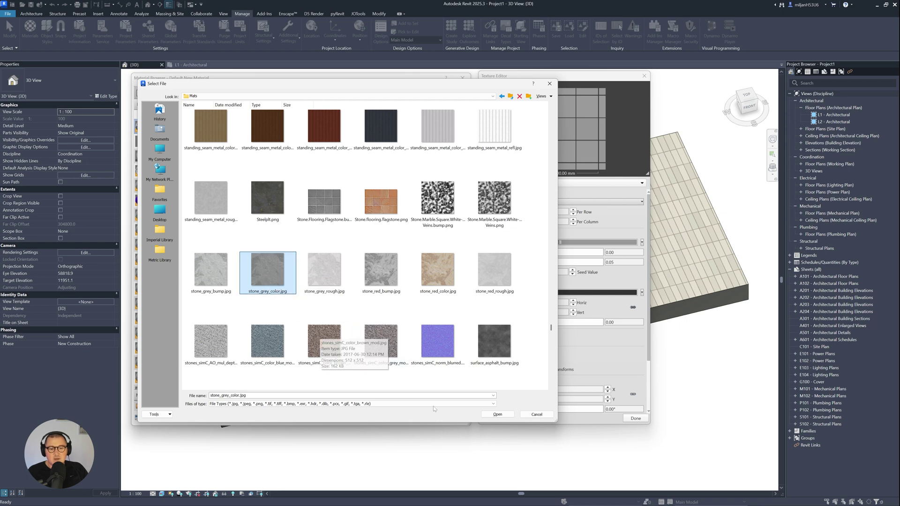
{"action": "left_click", "coordinate": [493, 416]}
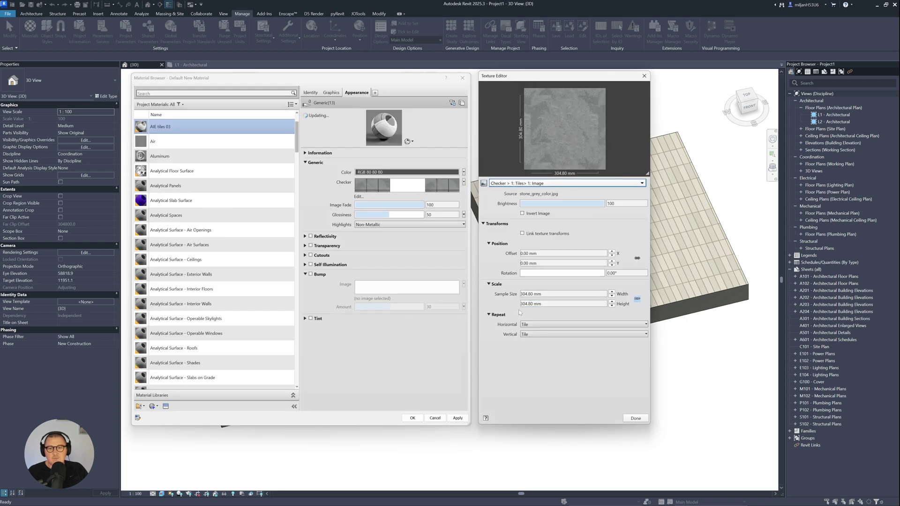
- Set the grey stone image's sample size to 300 by 300 mm
{"action": "left_click", "coordinate": [551, 294]}
{"action": "type", "text": "300"}
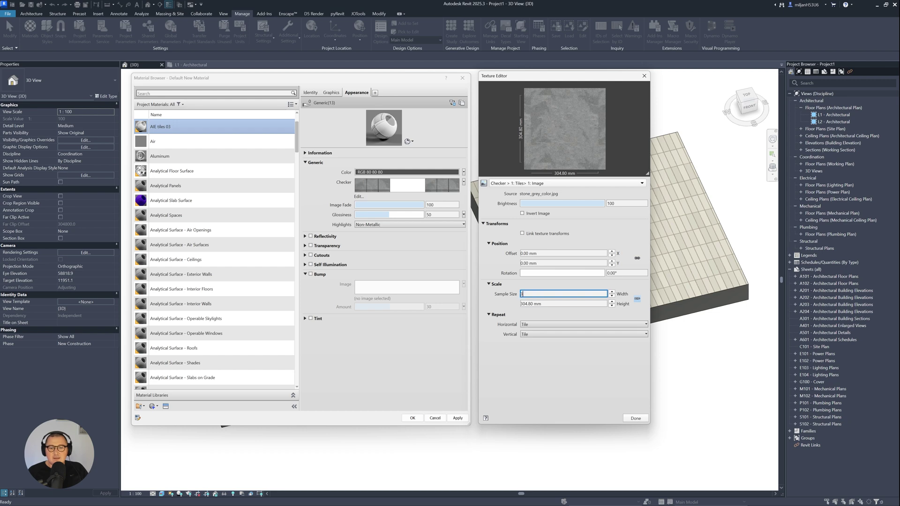
{"action": "key", "text": "Tab"}
{"action": "type", "text": "300"}
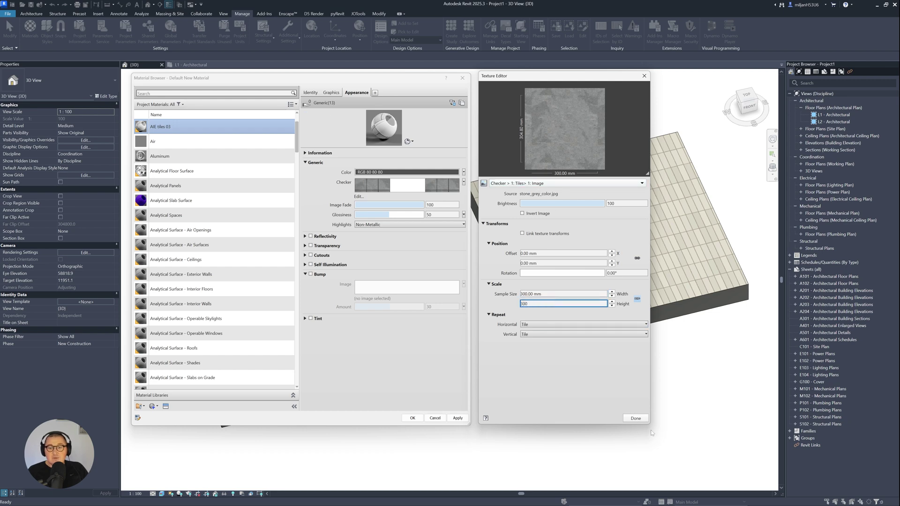
- Return to the top-level Checker texture and assign Color 2 a Tiles texture with 3 tiles per row and 3 per column
{"action": "left_click", "coordinate": [532, 185]}
{"action": "left_click", "coordinate": [520, 193]}
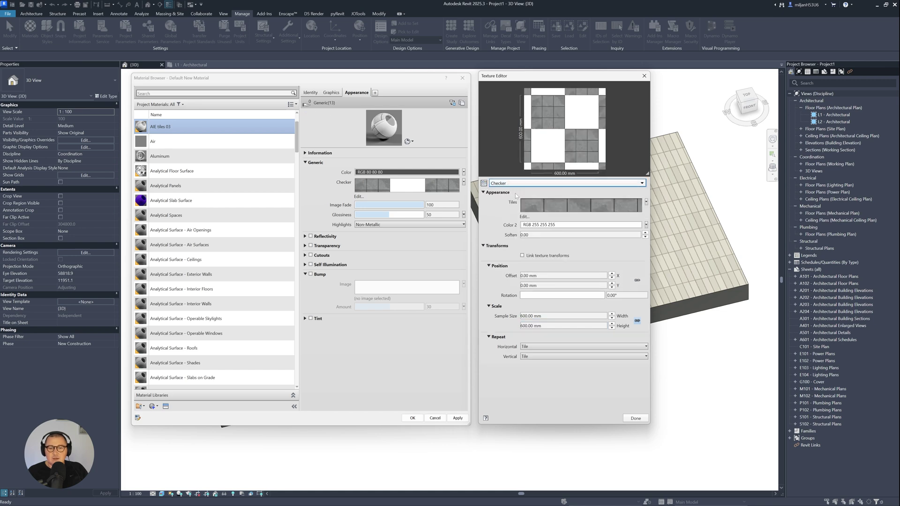
{"action": "left_click", "coordinate": [647, 225]}
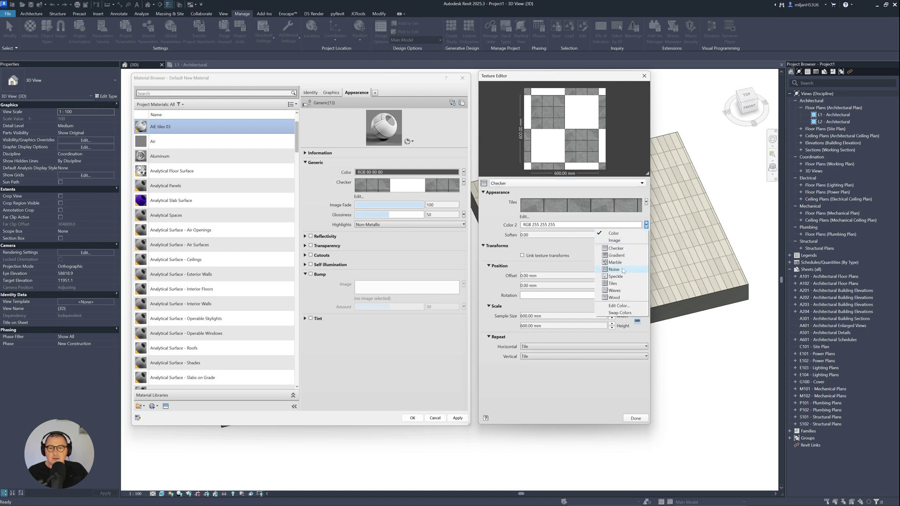
{"action": "left_click", "coordinate": [613, 284]}
{"action": "double_click", "coordinate": [546, 212]}
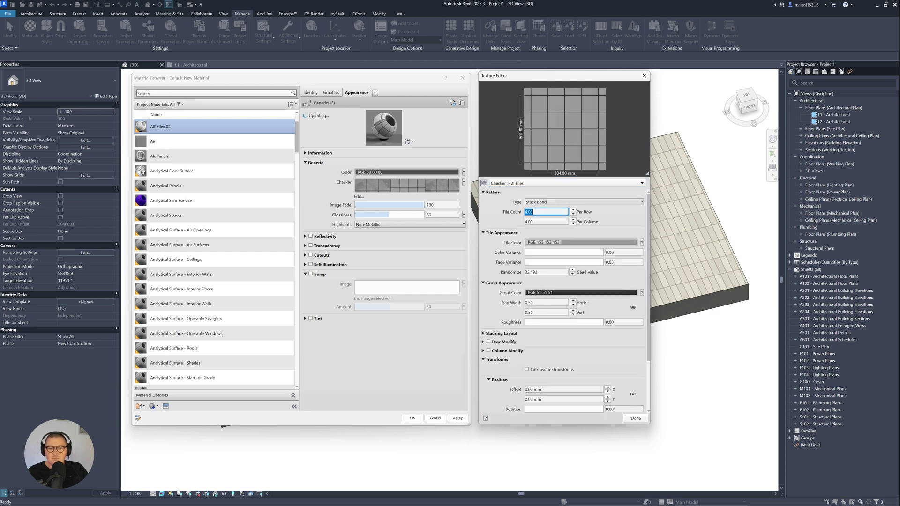
{"action": "type", "text": "3"}
{"action": "key", "text": "Return"}
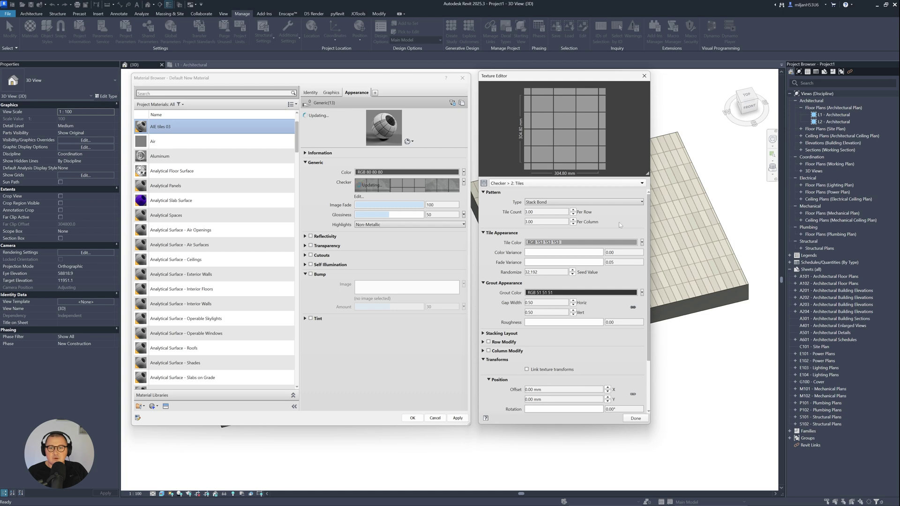
- Set the Color 2 Tiles texture's sample size to 300 by 300 mm
{"action": "scroll", "coordinate": [599, 361], "scroll_direction": "down", "scroll_amount": 2}
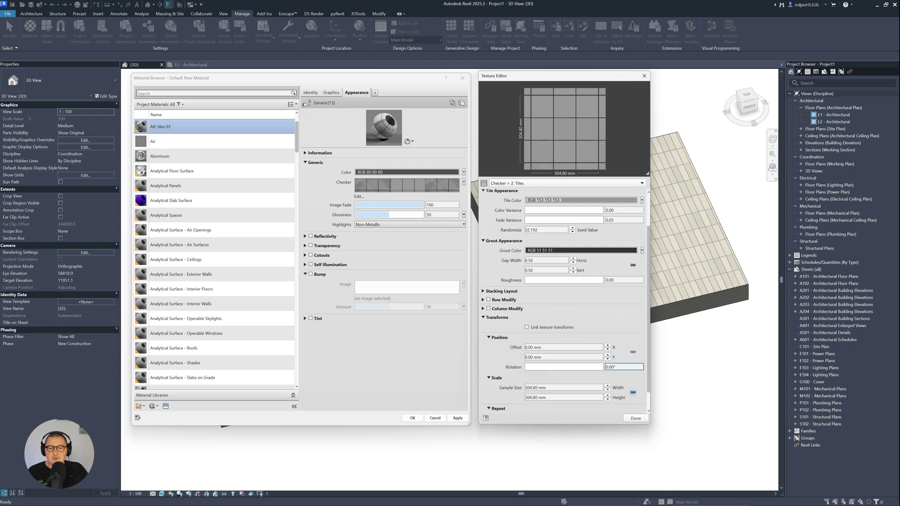
{"action": "key", "text": "Tab"}
{"action": "type", "text": "300"}
{"action": "key", "text": "Tab"}
{"action": "type", "text": "3"}
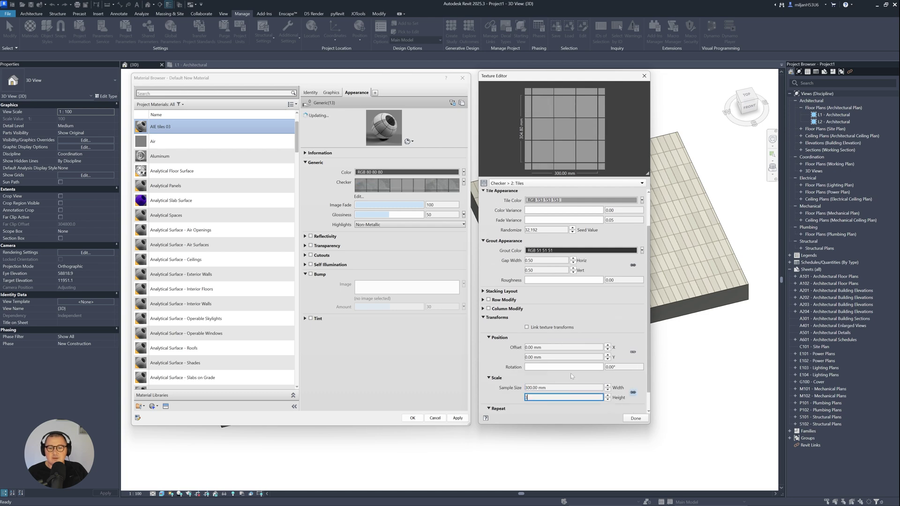
{"action": "type", "text": "00"}
{"action": "key", "text": "Return"}
{"action": "scroll", "coordinate": [608, 327], "scroll_direction": "up", "scroll_amount": 2}
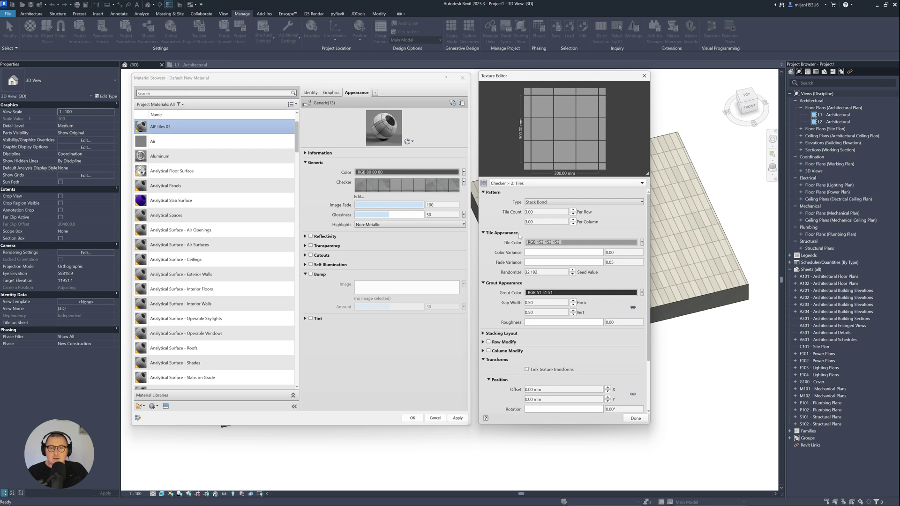
- Load stone_grey_rough.jpg from the Mats folder as the Color 2 tile image and save the AIE tiles 03 material
{"action": "left_click", "coordinate": [642, 242]}
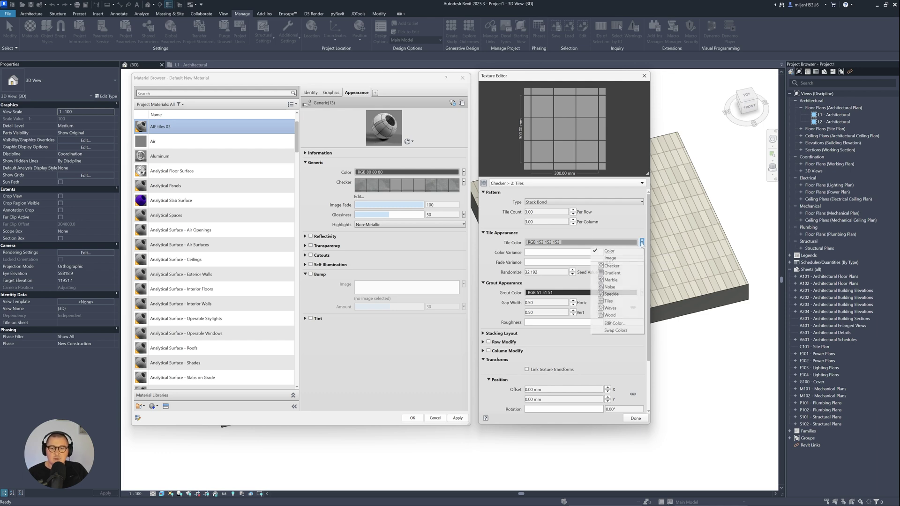
{"action": "left_click", "coordinate": [610, 258]}
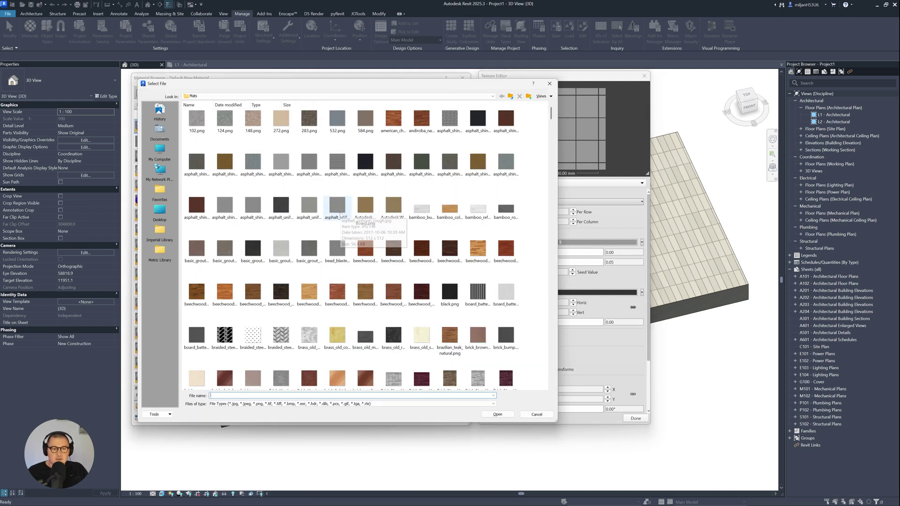
{"action": "scroll", "coordinate": [335, 219], "scroll_direction": "up", "scroll_amount": 2, "text": "ctrl"}
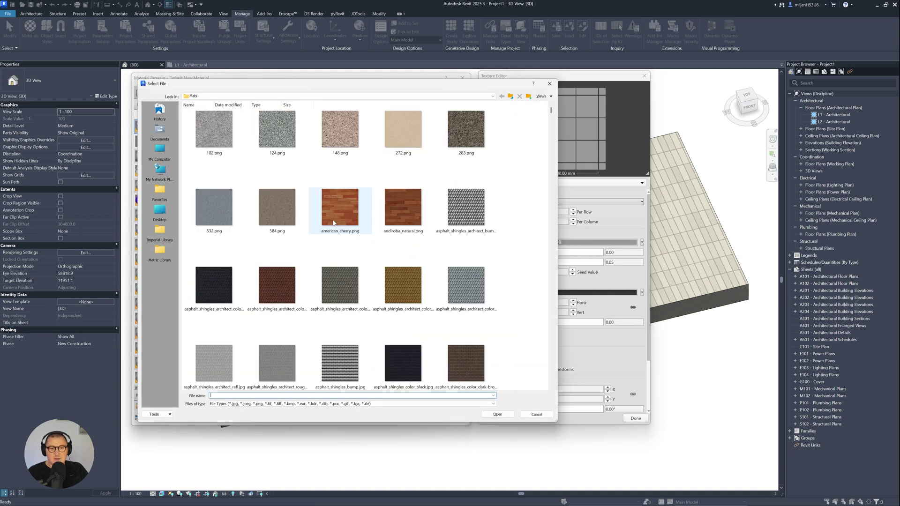
{"action": "scroll", "coordinate": [334, 223], "scroll_direction": "up", "scroll_amount": 1, "text": "ctrl"}
{"action": "type", "text": "st"}
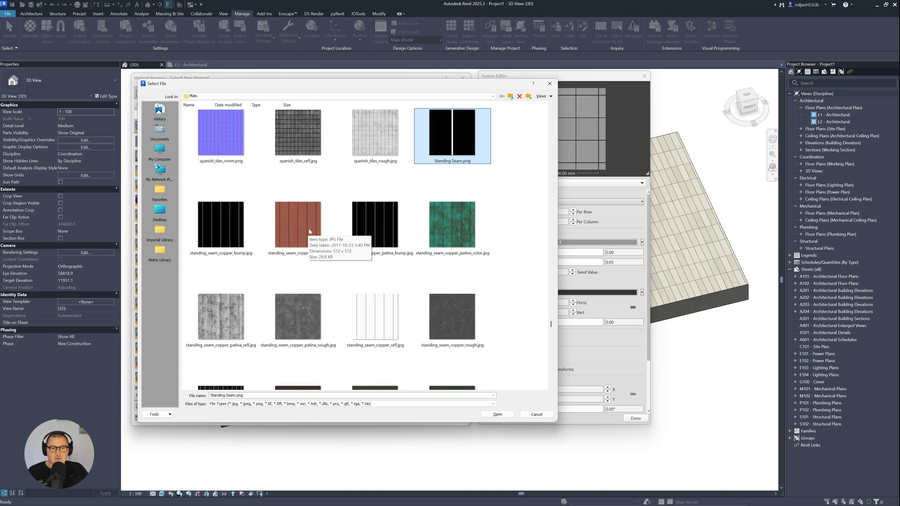
{"action": "scroll", "coordinate": [328, 232], "scroll_direction": "down", "scroll_amount": 5}
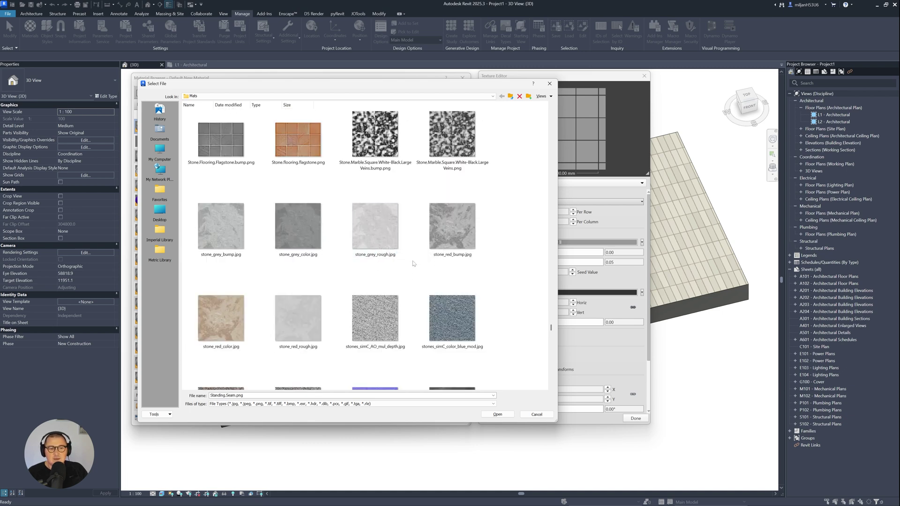
{"action": "left_click", "coordinate": [377, 240]}
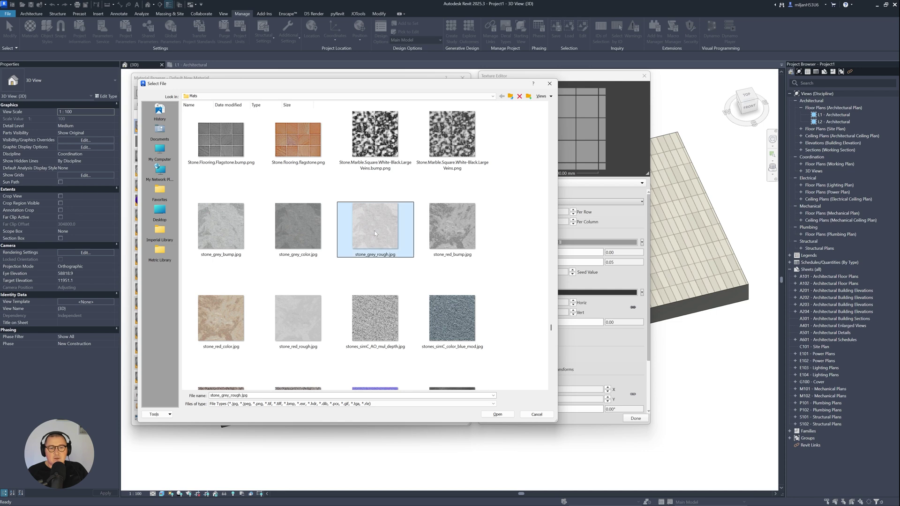
{"action": "left_click", "coordinate": [496, 415]}
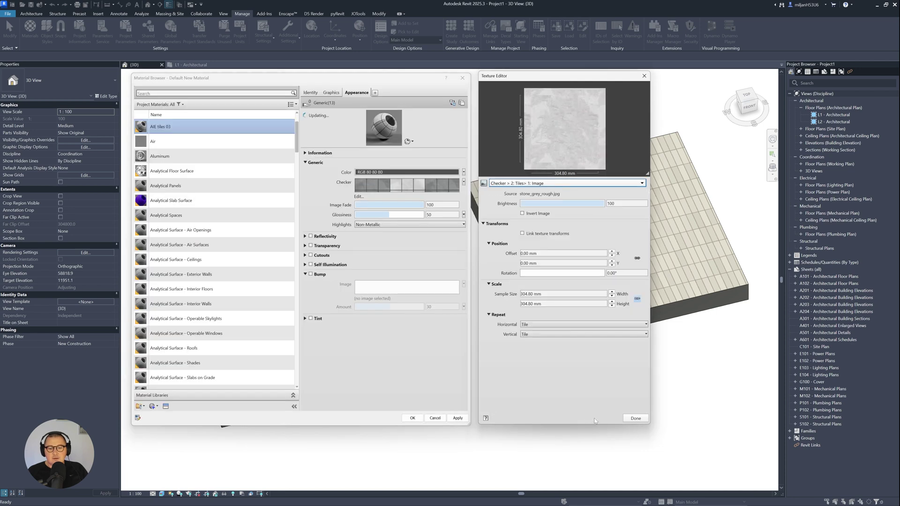
{"action": "left_click", "coordinate": [635, 418]}
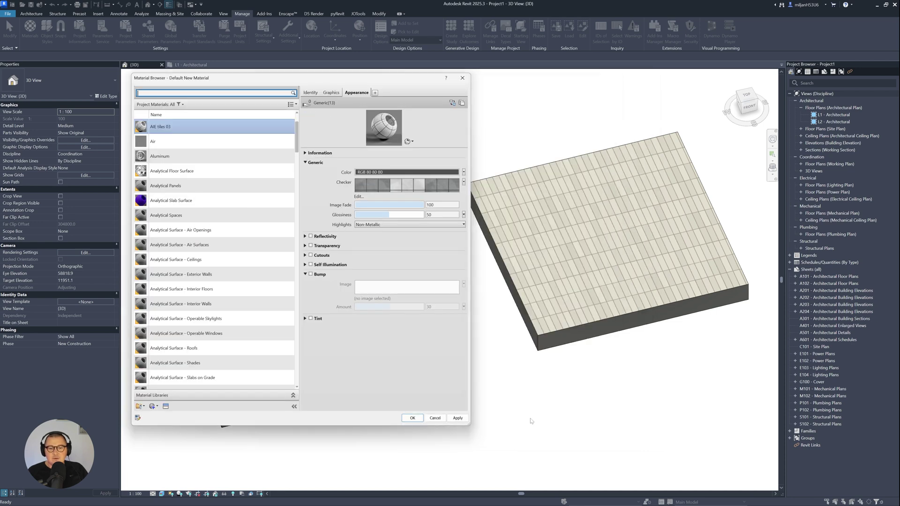
{"action": "left_click", "coordinate": [412, 417]}
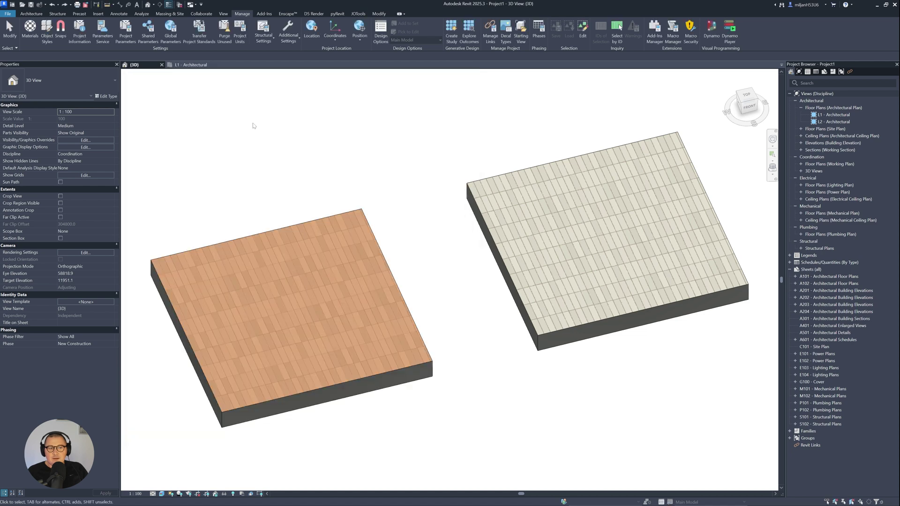
- In the L1 - Architectural plan, copy the second floor slab 4500 mm to its right to make a third slab
{"action": "left_click", "coordinate": [191, 65]}
{"action": "left_click", "coordinate": [468, 232]}
{"action": "middle_click_drag", "start_coordinate": [468, 232], "coordinate": [380, 233]}
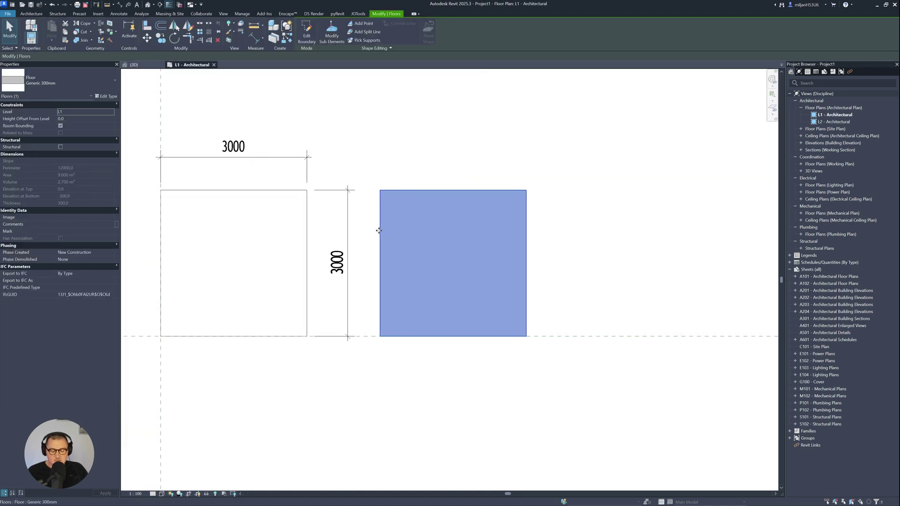
{"action": "left_click", "coordinate": [306, 191]}
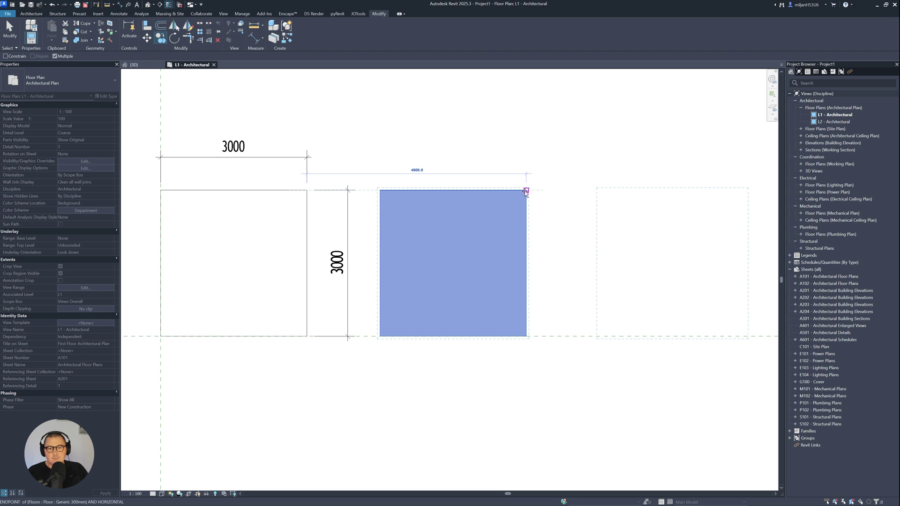
{"action": "left_click", "coordinate": [525, 192]}
- In the 3D view, paint the top face of the new third floor slab with the AIE tiles 03 material
{"action": "key", "text": "ctrl+Tab"}
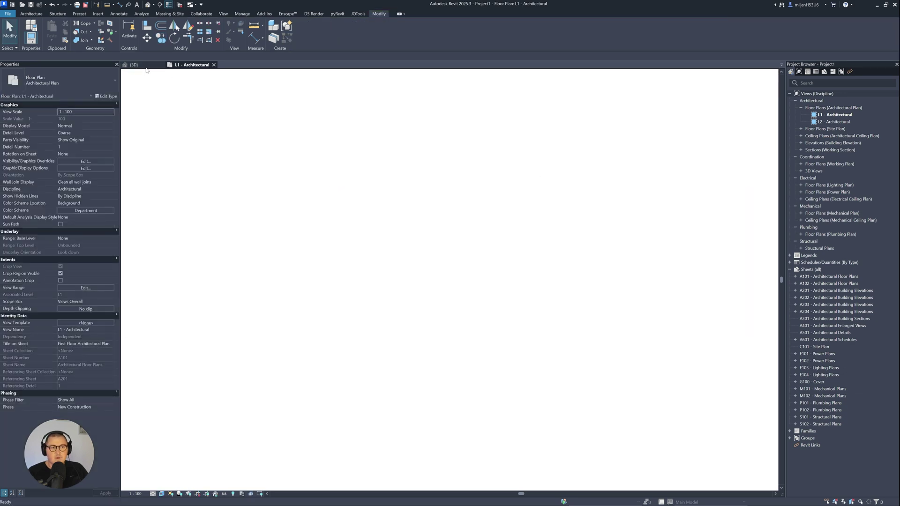
{"action": "scroll", "coordinate": [674, 253], "scroll_direction": "up", "scroll_amount": 2}
{"action": "middle_click_drag", "start_coordinate": [522, 334], "coordinate": [651, 263]}
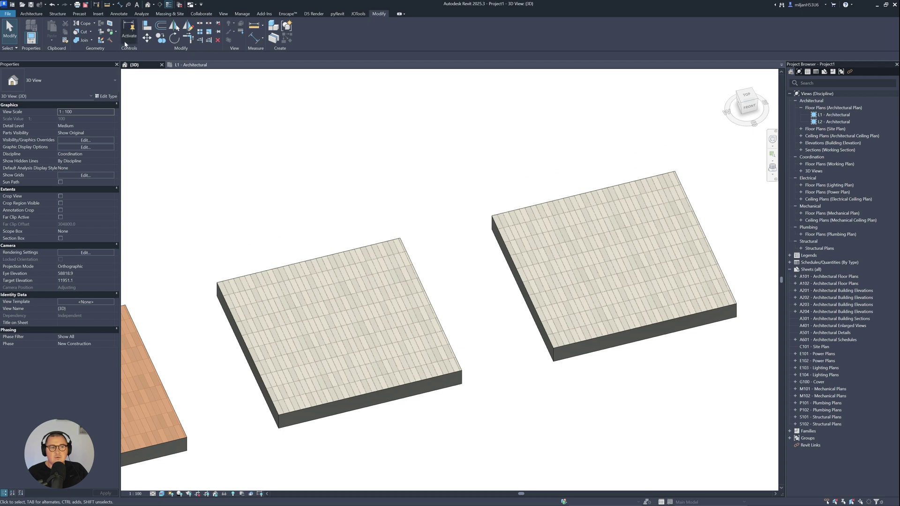
{"action": "left_click", "coordinate": [115, 31]}
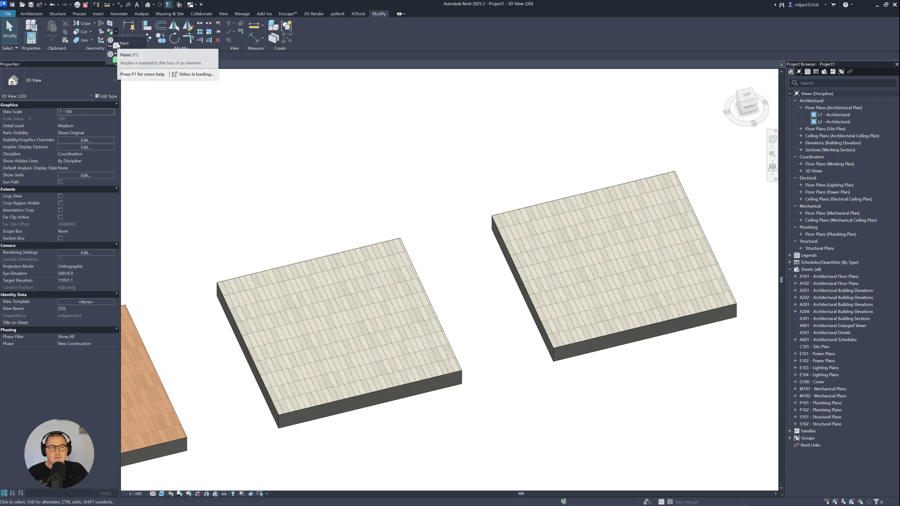
{"action": "left_click", "coordinate": [123, 43]}
{"action": "left_click", "coordinate": [703, 120]}
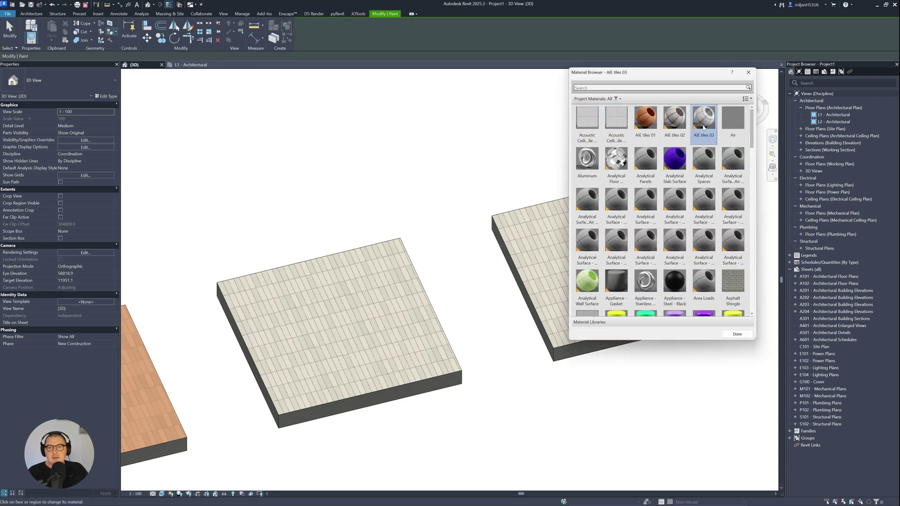
{"action": "left_click", "coordinate": [552, 238]}
{"action": "scroll", "coordinate": [661, 211], "scroll_direction": "down", "scroll_amount": 1}
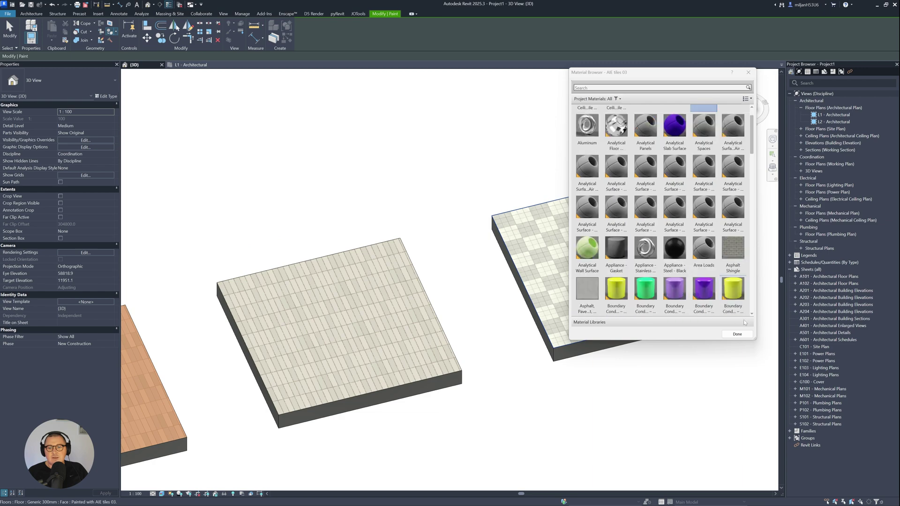
{"action": "left_click", "coordinate": [737, 334]}
- Examine the checkered tiles and grout lines on the painted slab and compare them with the Pinterest reference photo of the checkered floor
{"action": "scroll", "coordinate": [633, 251], "scroll_direction": "up", "scroll_amount": 3}
{"action": "middle_click_drag", "start_coordinate": [632, 250], "coordinate": [407, 367], "text": "shift"}
{"action": "scroll", "coordinate": [377, 373], "scroll_direction": "up", "scroll_amount": 4}
{"action": "scroll", "coordinate": [363, 362], "scroll_direction": "up", "scroll_amount": 3}
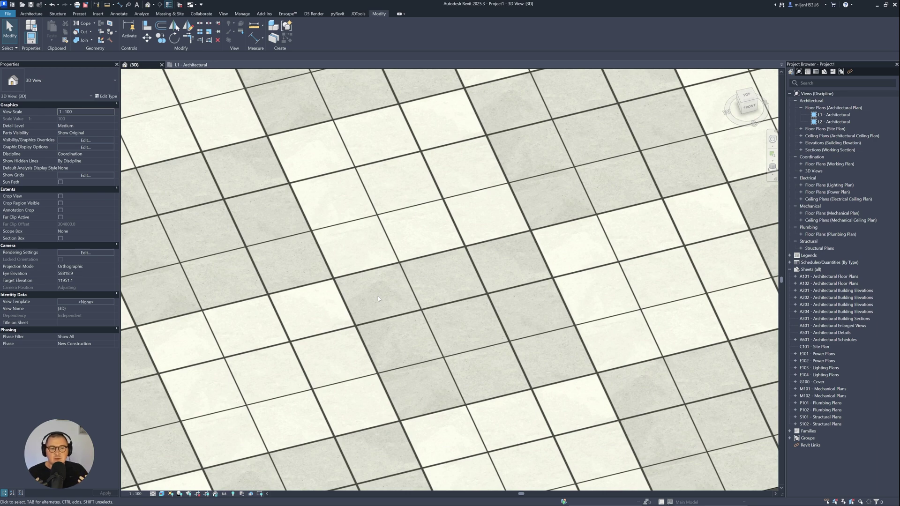
{"action": "scroll", "coordinate": [422, 296], "scroll_direction": "down", "scroll_amount": 5}
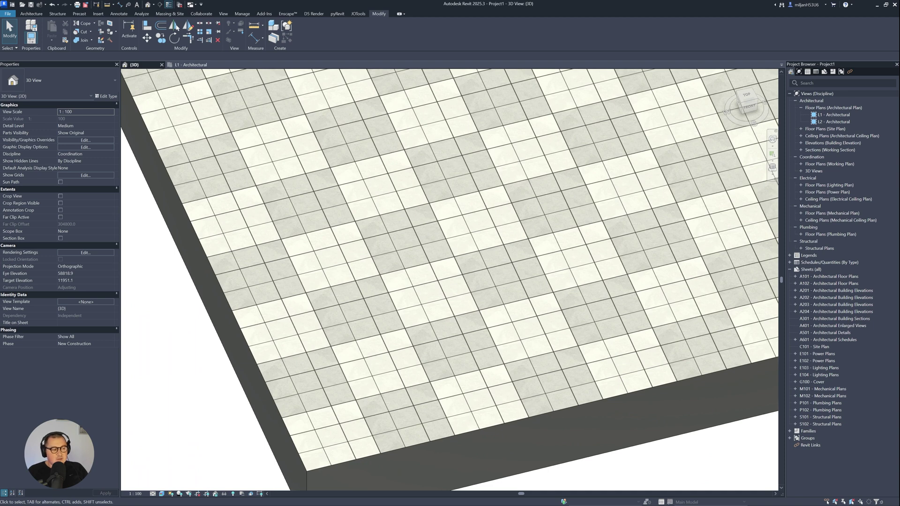
{"action": "key", "text": "alt+Tab"}
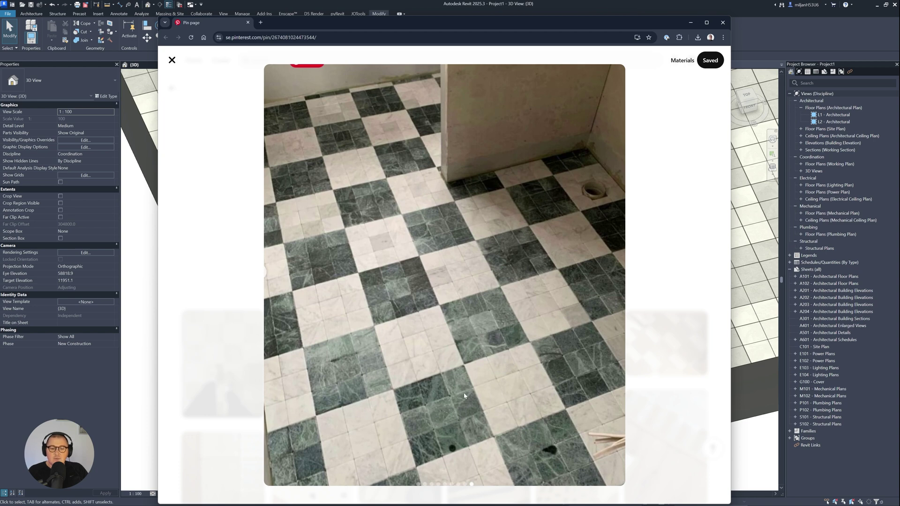
{"action": "left_click", "coordinate": [589, 8]}
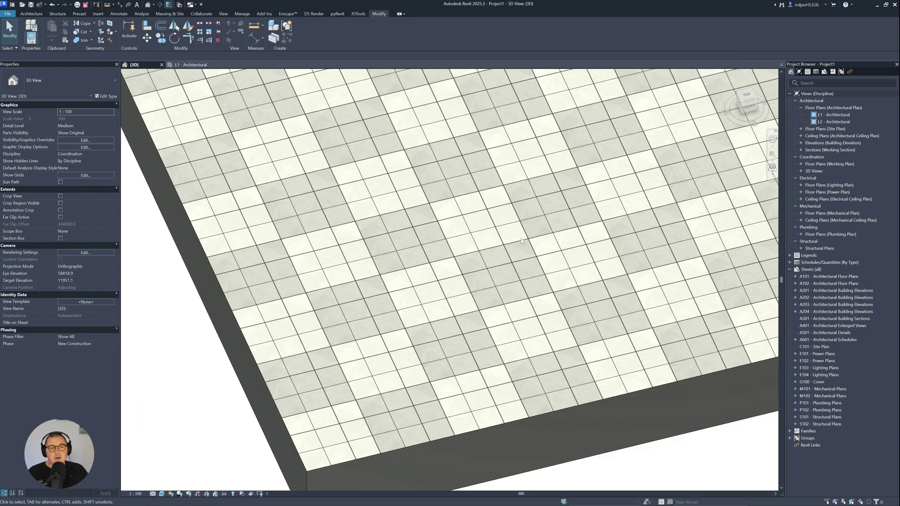
{"action": "scroll", "coordinate": [521, 240], "scroll_direction": "down", "scroll_amount": 6}
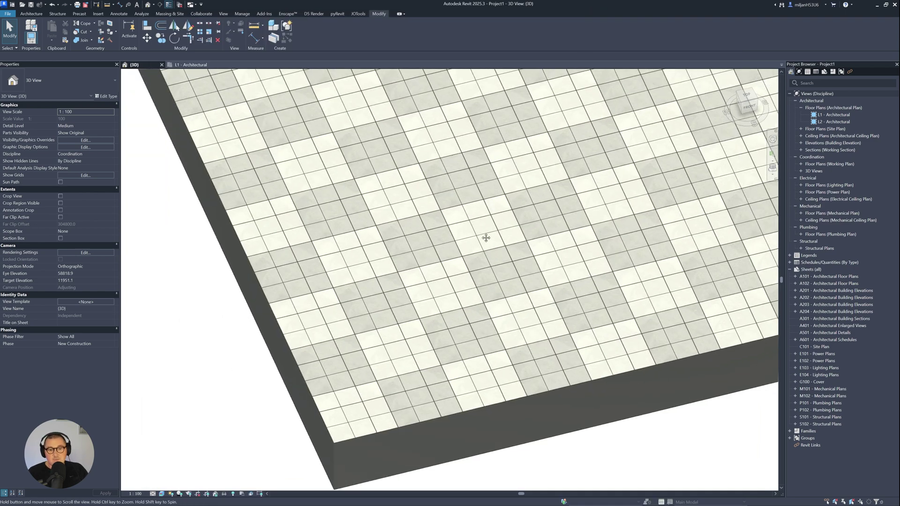
{"action": "middle_click_drag", "start_coordinate": [427, 256], "coordinate": [480, 271]}
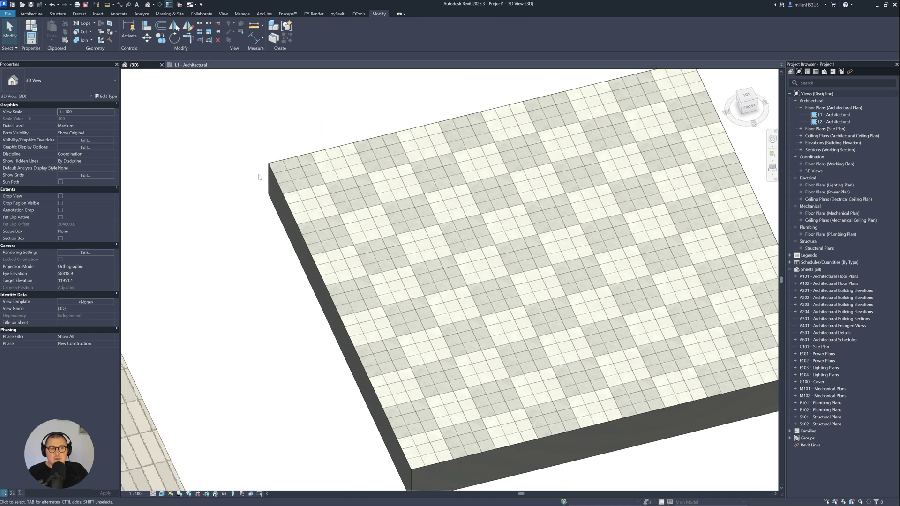
- In the AIE tiles 03 material, set the grout color of the first Checker color's Tiles texture to RGB 132 130 131
{"action": "left_click", "coordinate": [242, 14]}
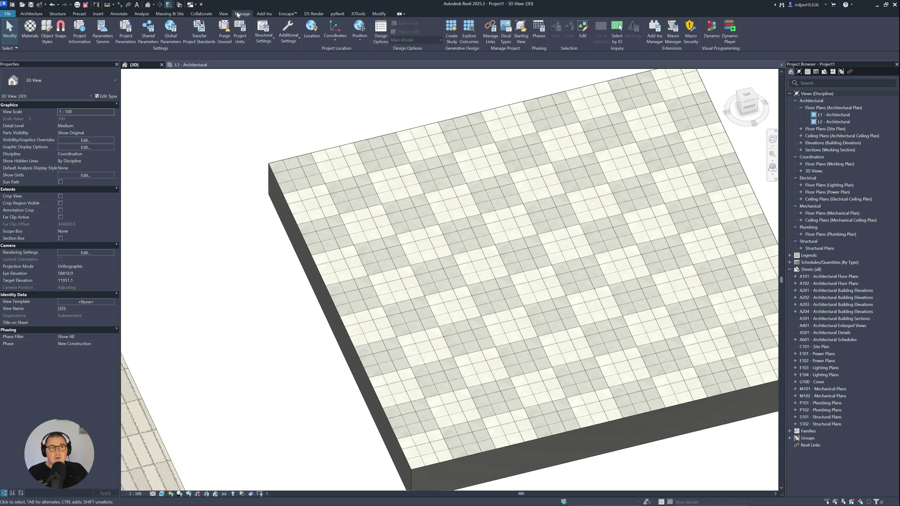
{"action": "left_click", "coordinate": [30, 29]}
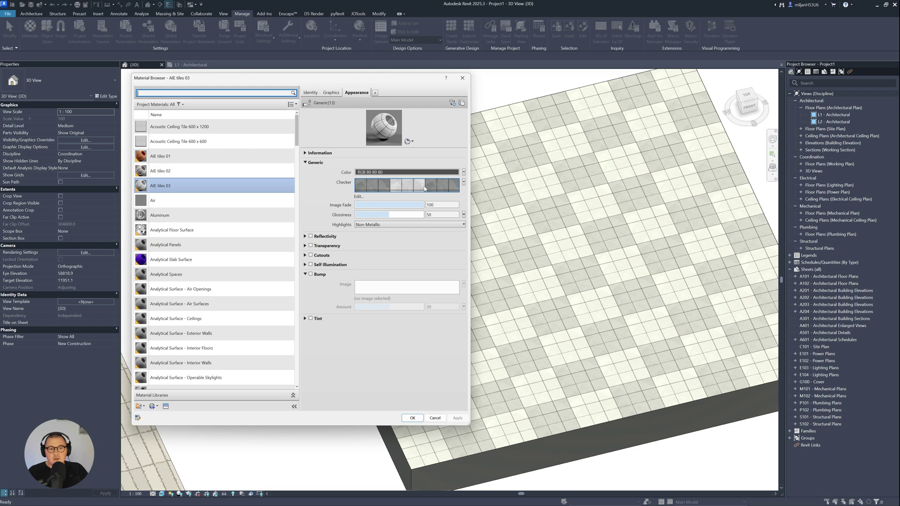
{"action": "left_click", "coordinate": [425, 188]}
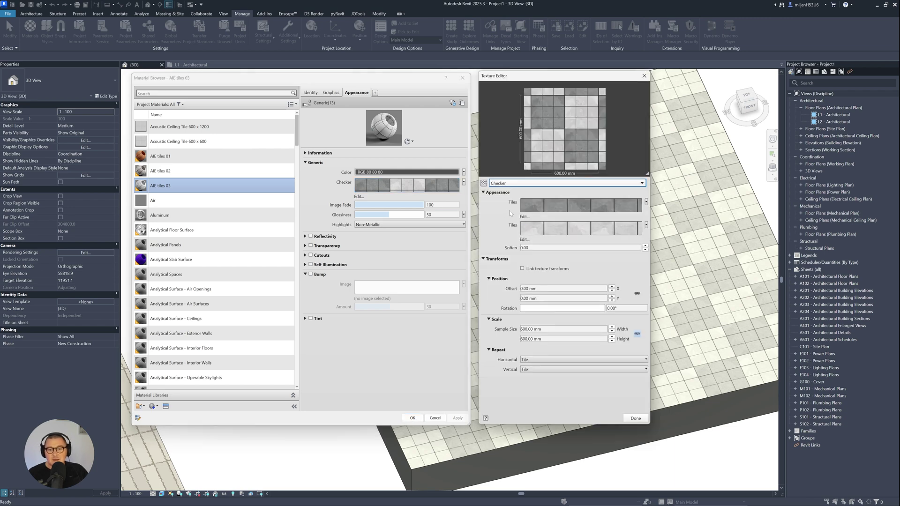
{"action": "left_click", "coordinate": [559, 209]}
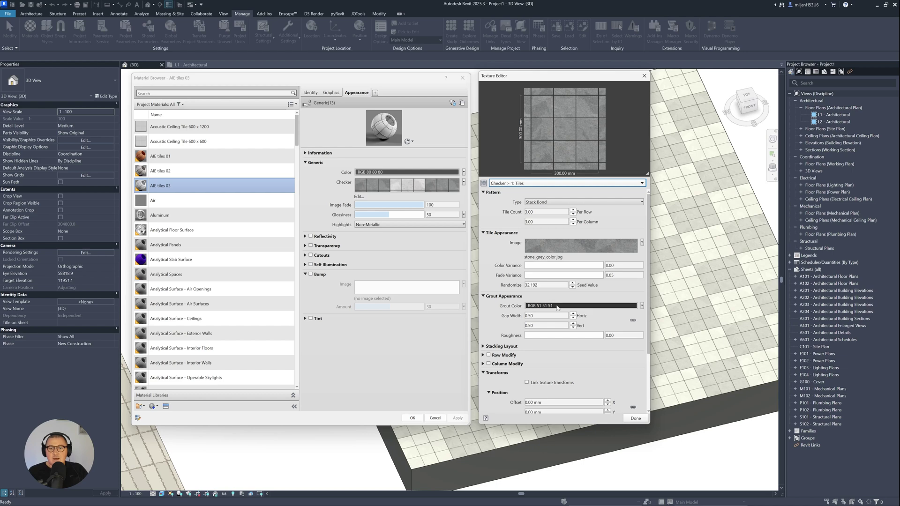
{"action": "left_click", "coordinate": [557, 306]}
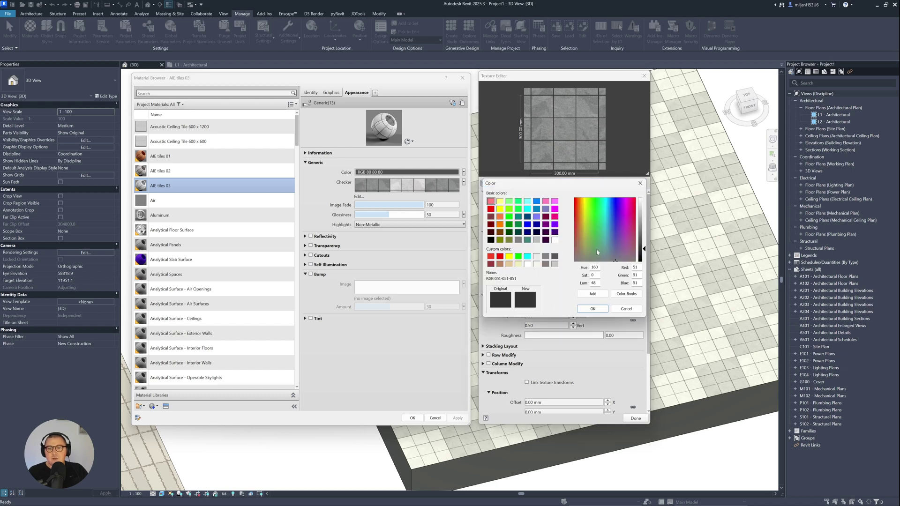
{"action": "left_click", "coordinate": [546, 257]}
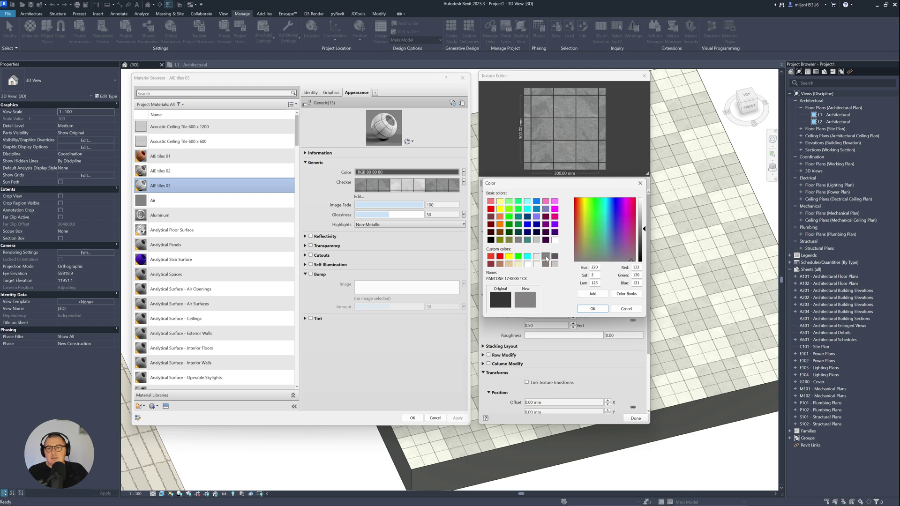
{"action": "left_click", "coordinate": [592, 309]}
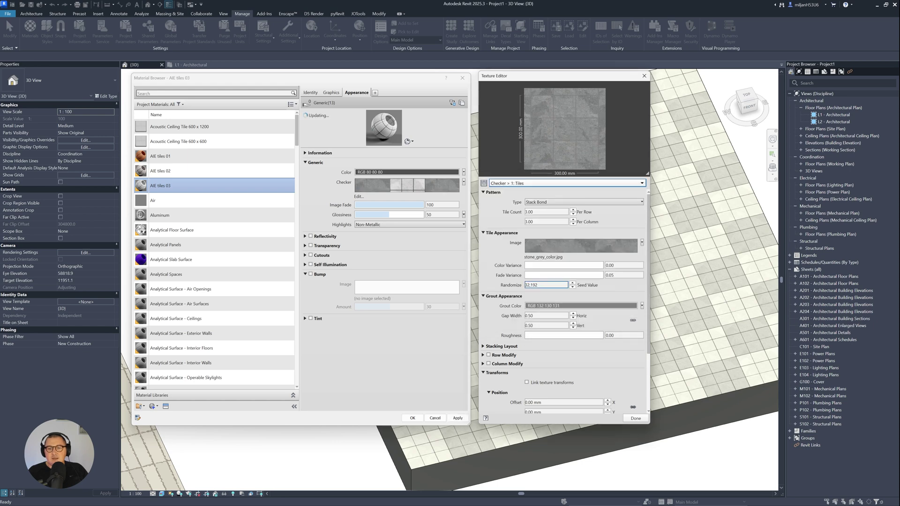
- Set the first Tiles texture's grout gap width to 0.3 horizontally and vertically, and finish editing the texture
{"action": "double_click", "coordinate": [549, 315]}
{"action": "type", "text": "0.3"}
{"action": "key", "text": "Tab"}
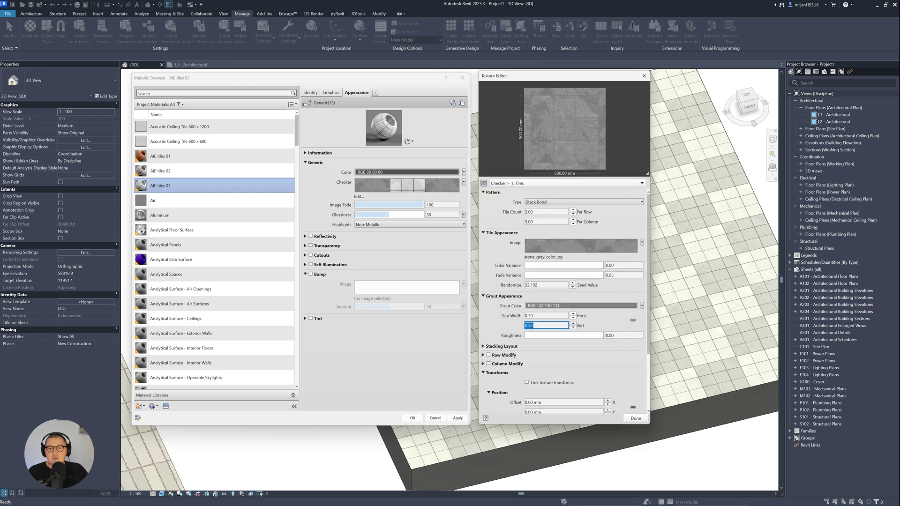
{"action": "type", "text": "3"}
{"action": "left_click", "coordinate": [635, 418]}
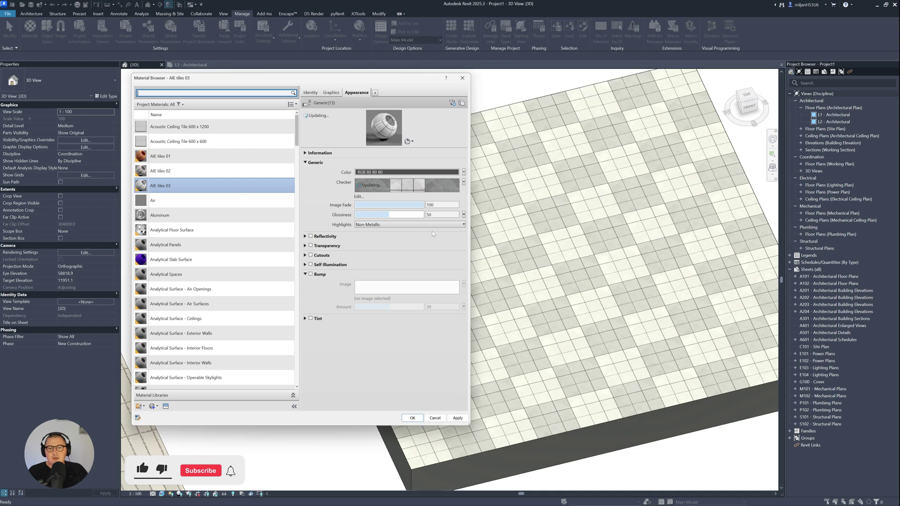
- Open the second Checker color's Tiles texture and set its grout color to RGB 244 245 240
{"action": "left_click", "coordinate": [441, 188]}
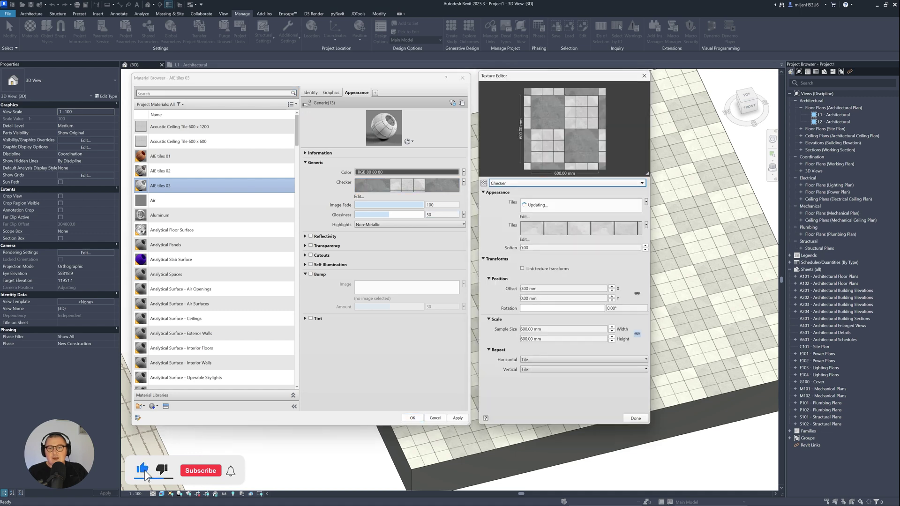
{"action": "left_click", "coordinate": [559, 229]}
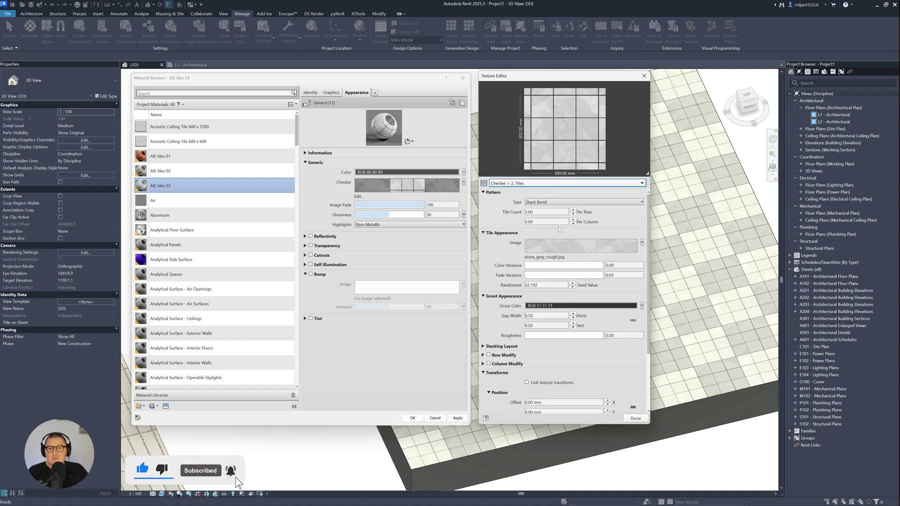
{"action": "left_click", "coordinate": [553, 306]}
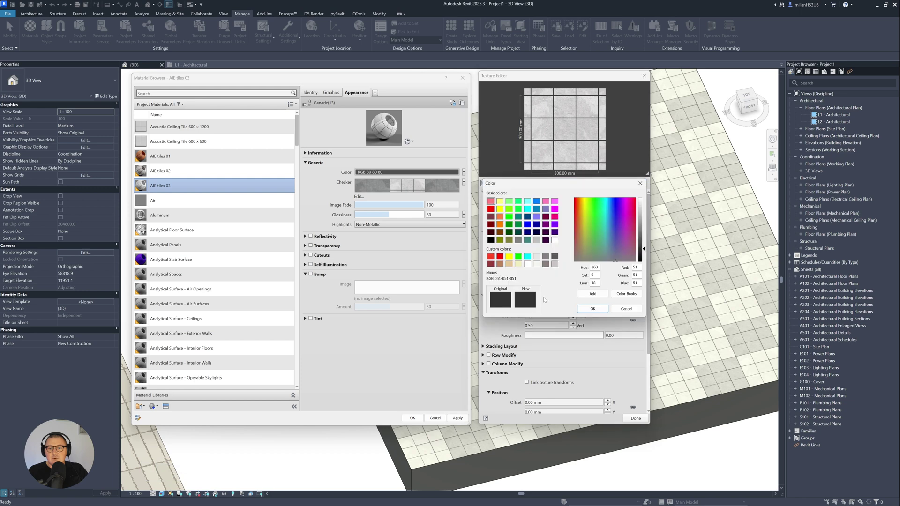
{"action": "left_click", "coordinate": [555, 265]}
{"action": "left_click", "coordinate": [592, 309]}
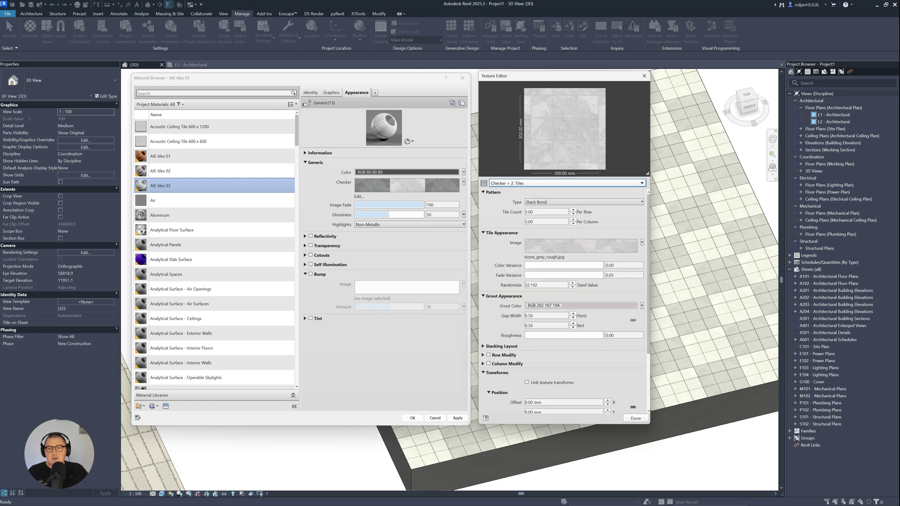
{"action": "left_click", "coordinate": [569, 306]}
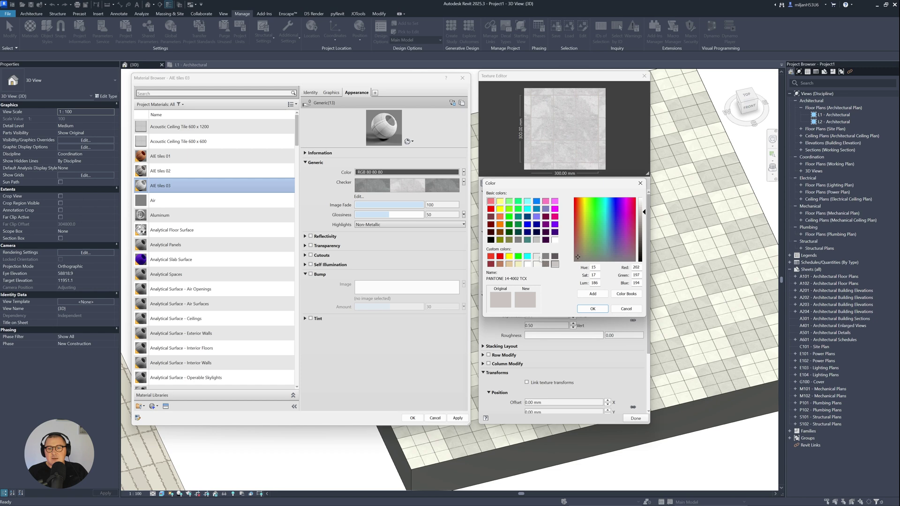
{"action": "left_click", "coordinate": [536, 264]}
{"action": "left_click", "coordinate": [592, 309]}
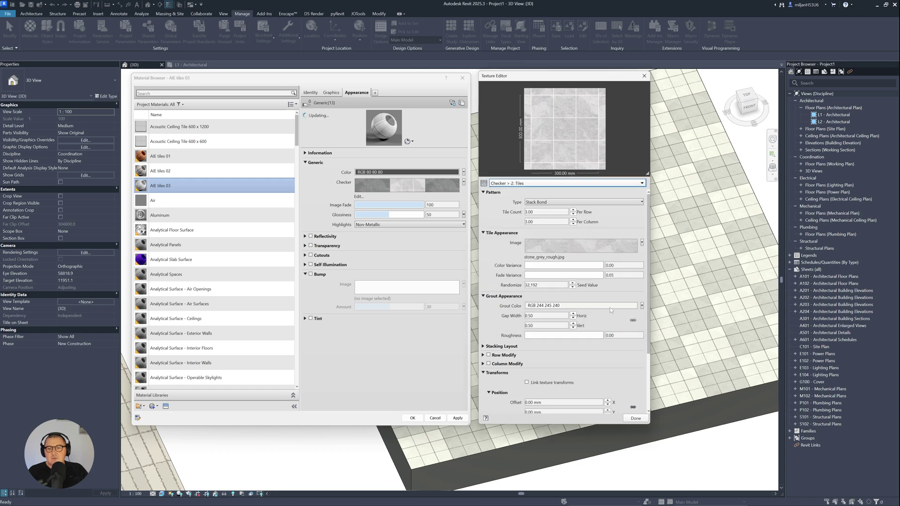
- Set the second Tiles texture's grout gap width to 0.3 and apply the changes to AIE tiles 03
{"action": "double_click", "coordinate": [546, 315]}
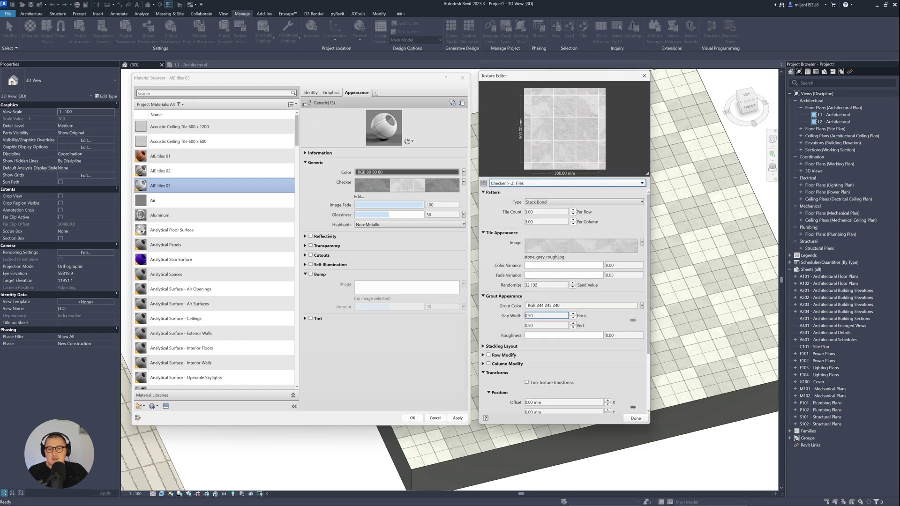
{"action": "key", "text": "BackSpace"}
{"action": "type", "text": "0.3"}
{"action": "key", "text": "Tab"}
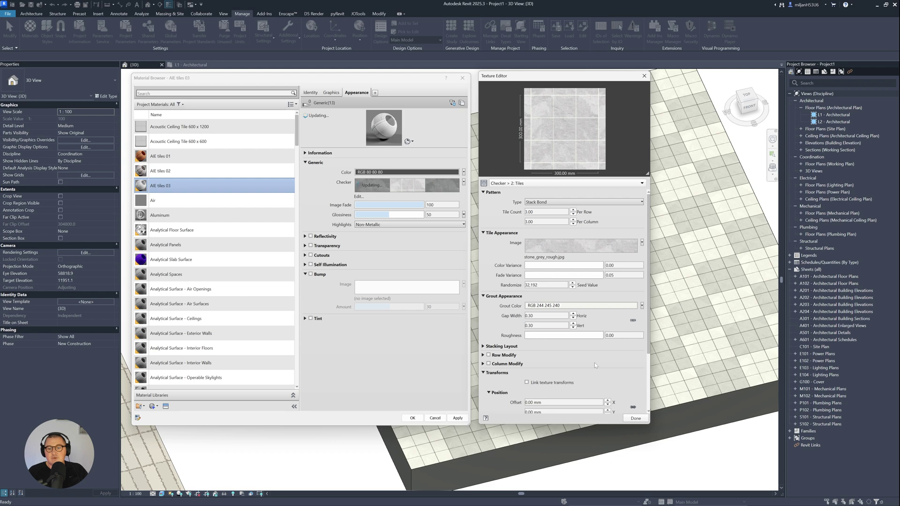
{"action": "left_click", "coordinate": [643, 419]}
{"action": "left_click", "coordinate": [458, 418]}
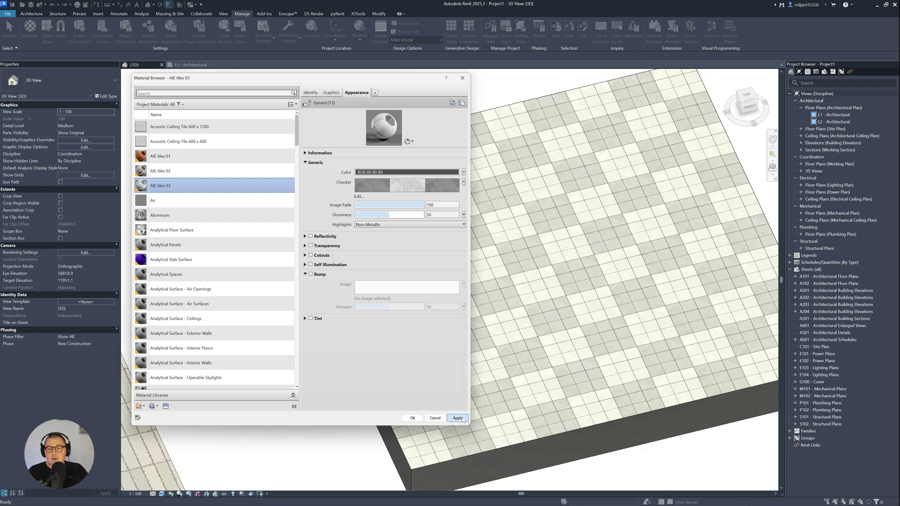